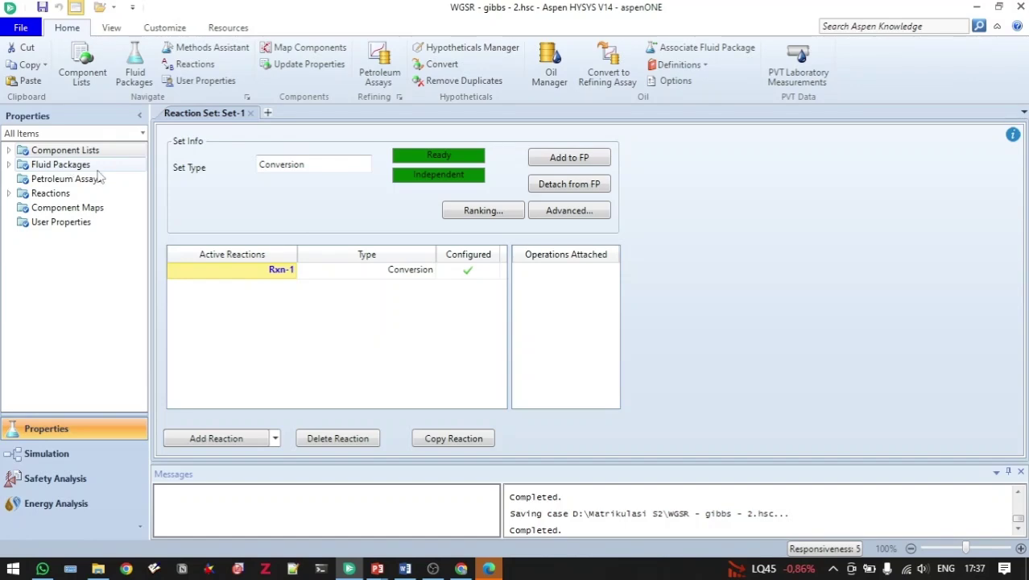
Place a Gibbs reactor on the simulation flowsheet beside the Feed stream
left_click(74, 458)
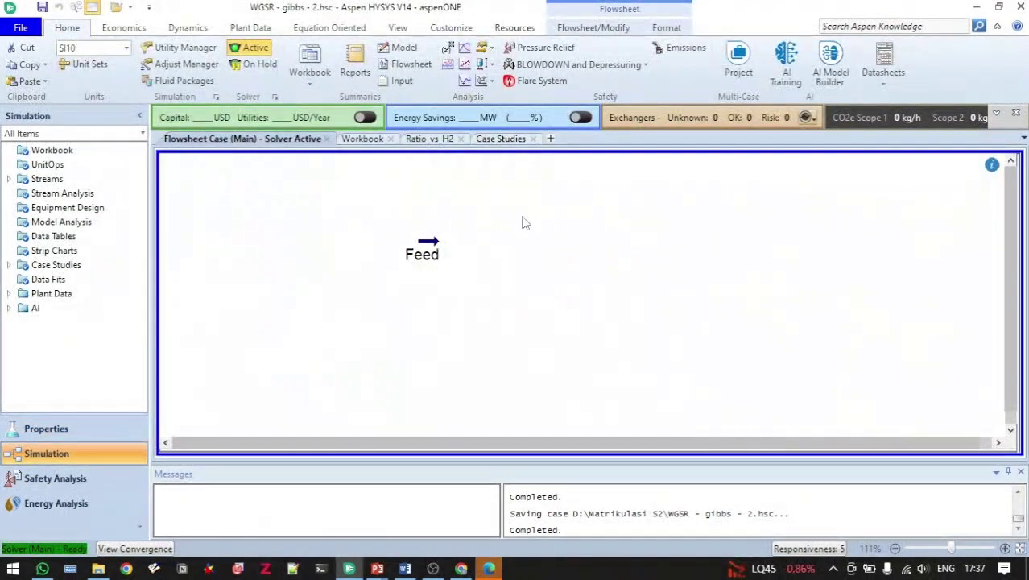
key("F4")
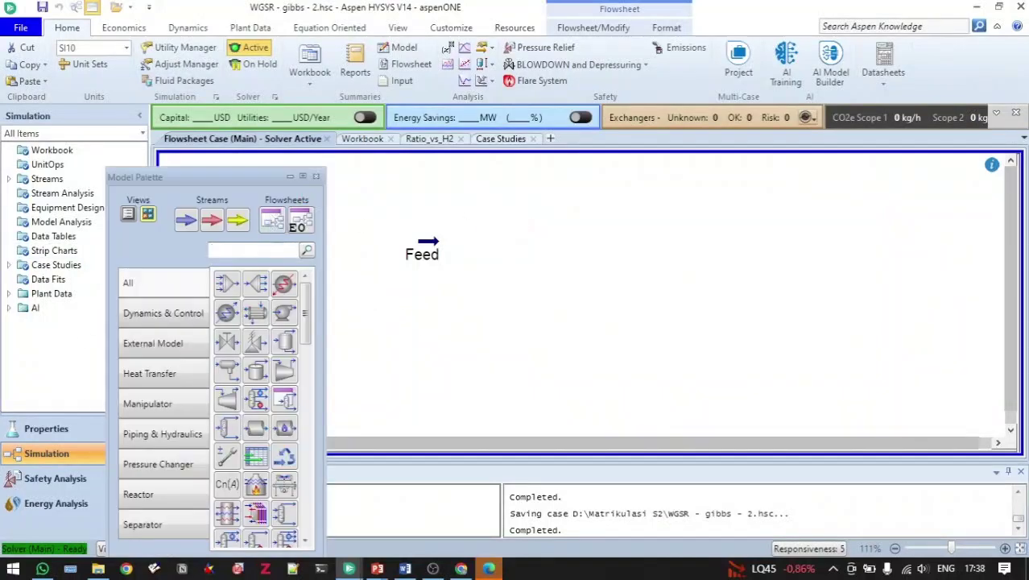
type("gibbs")
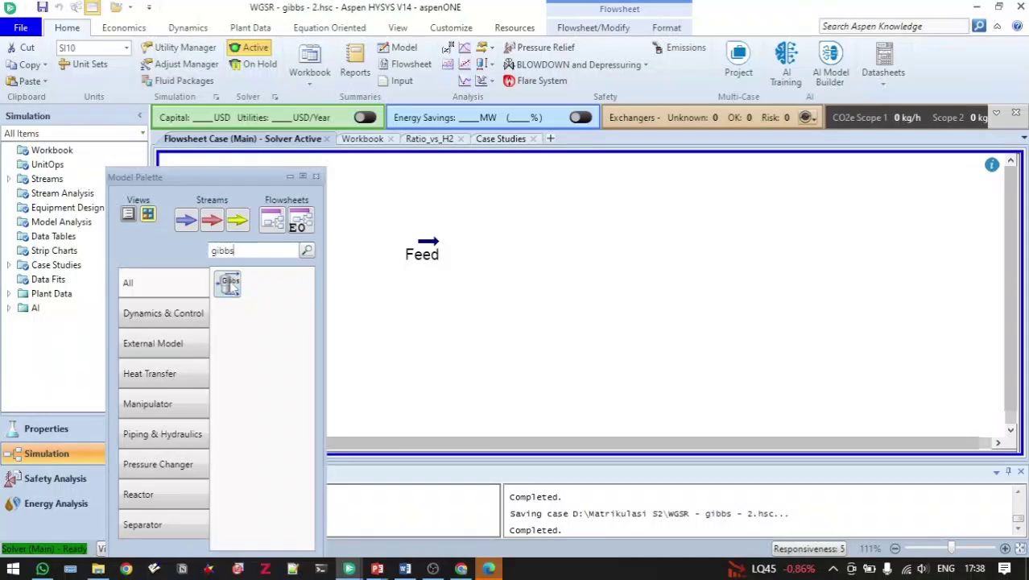
left_click_drag(230, 284, 475, 302)
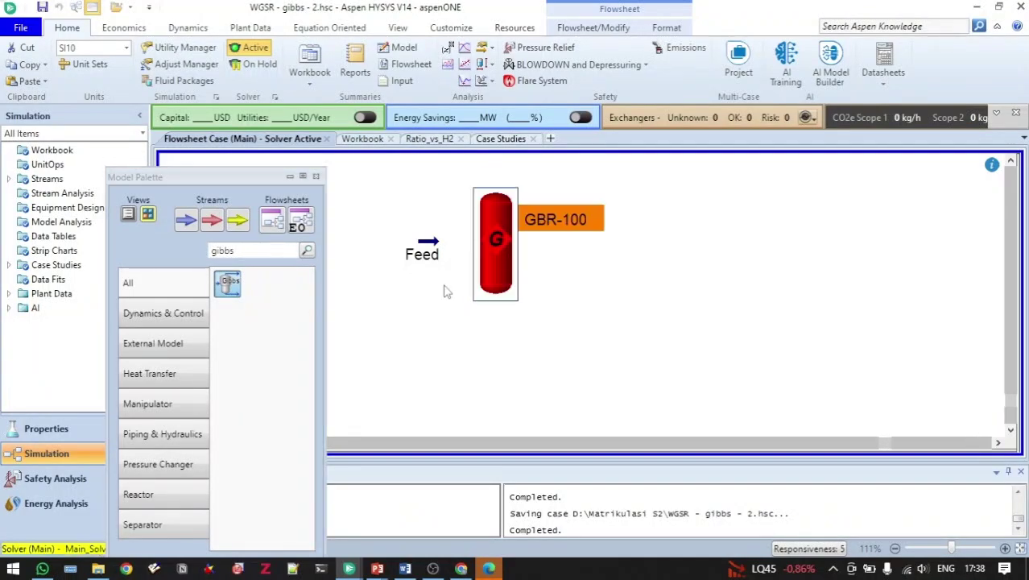
left_click(316, 177)
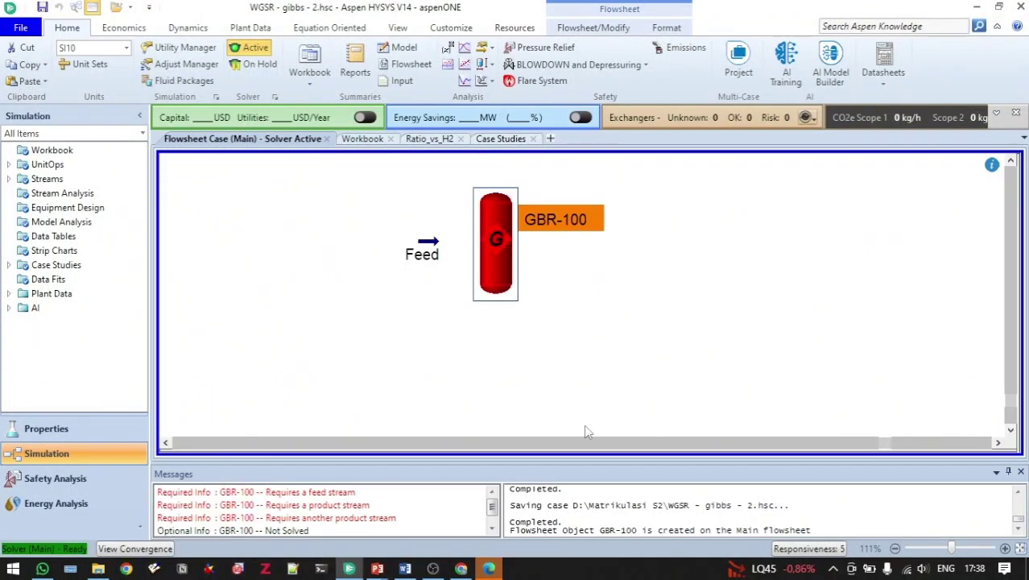
Rename the new reactor as Gibbs Reactor
double_click(495, 238)
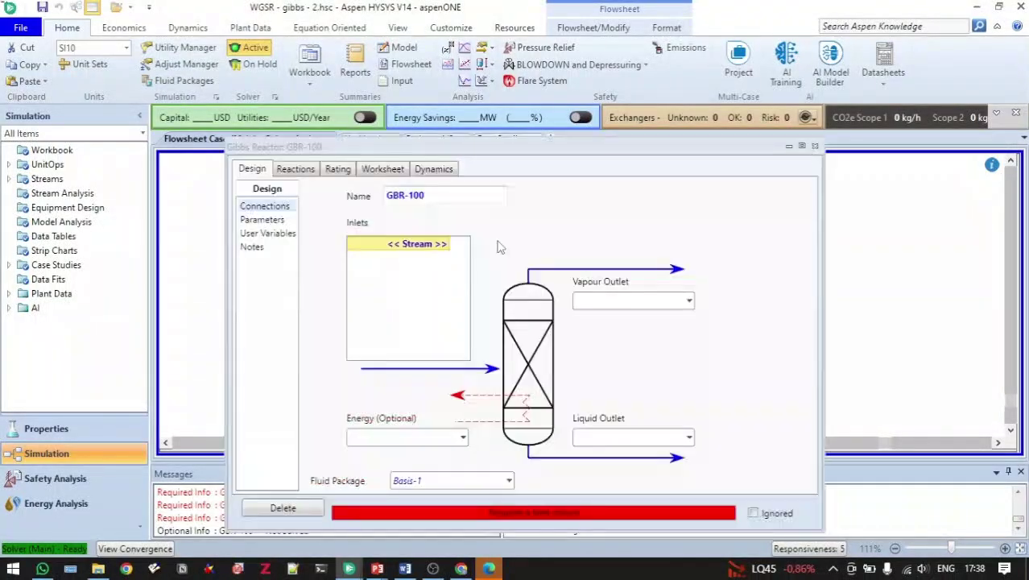
left_click(445, 195)
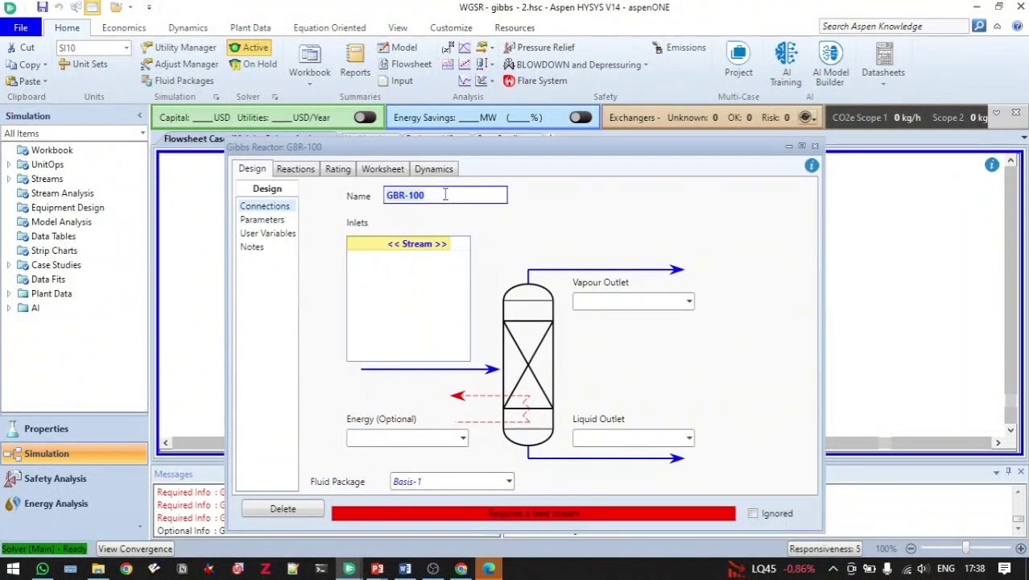
type("Gibbs Reactor")
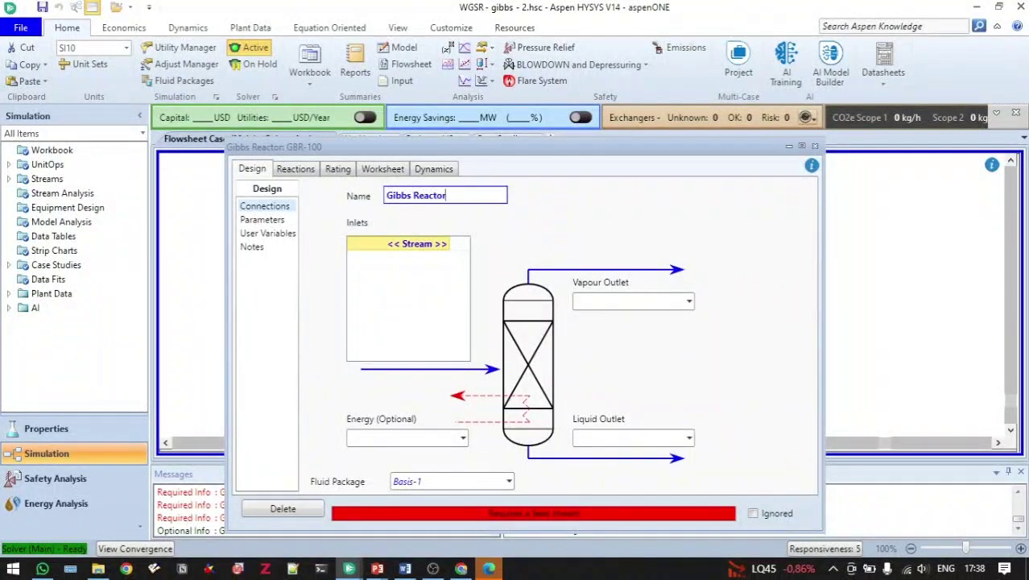
key("Return")
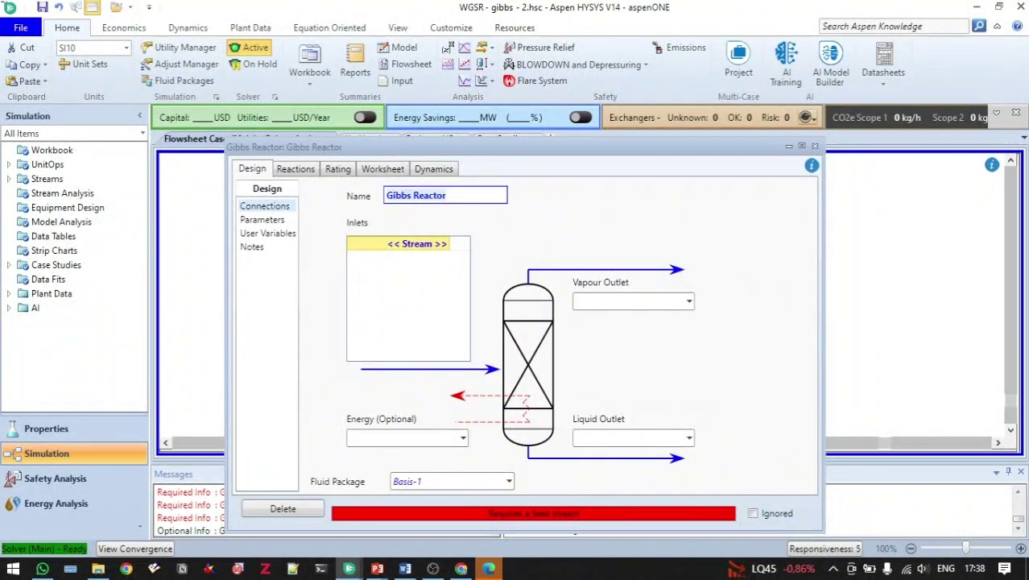
Connect Feed as the reactor's inlet and create Vap_Product as vapour outlet and Liq_Product as liquid outlet
left_click(414, 245)
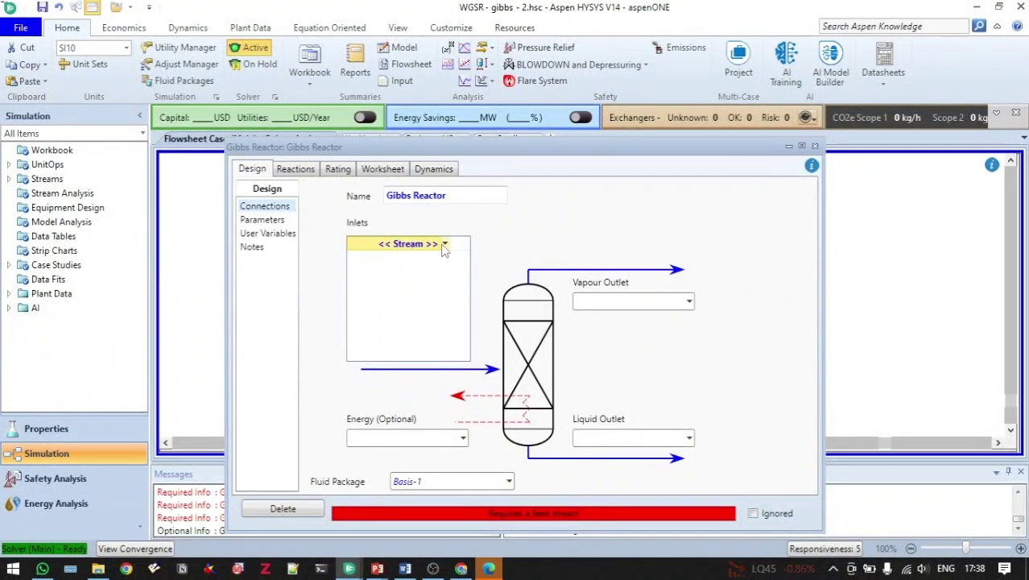
left_click(444, 244)
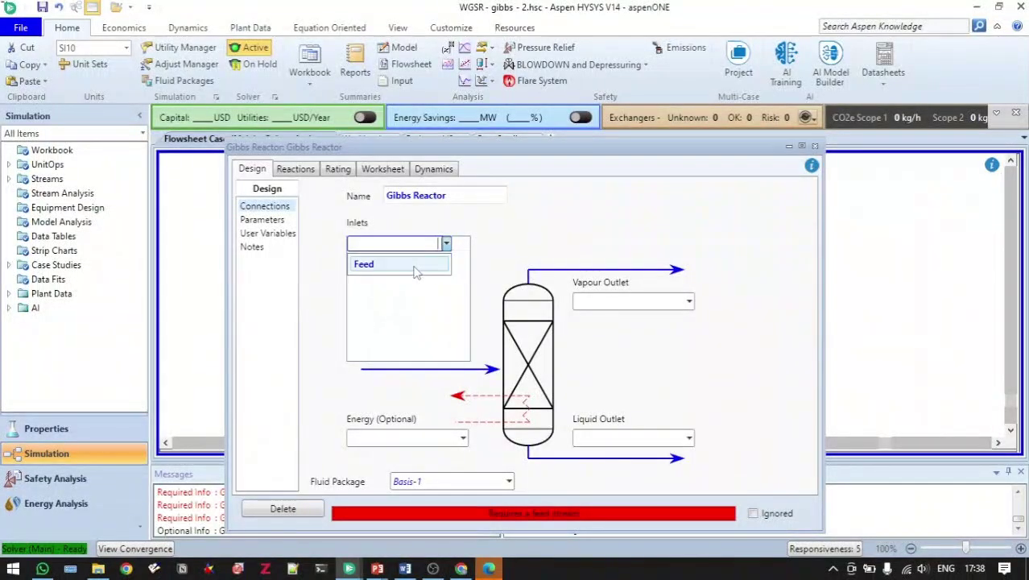
left_click(415, 265)
left_click(601, 302)
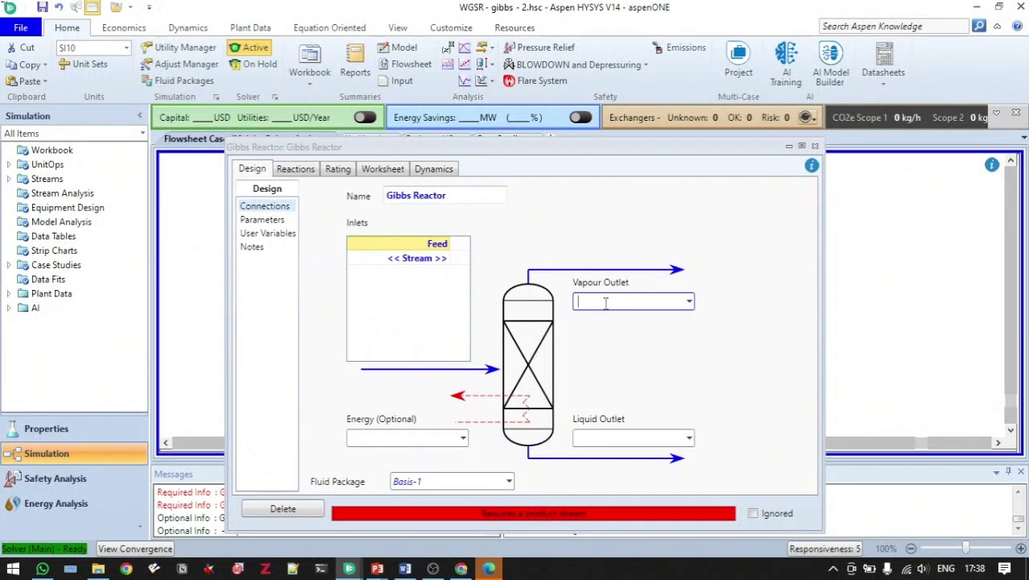
type("Vap")
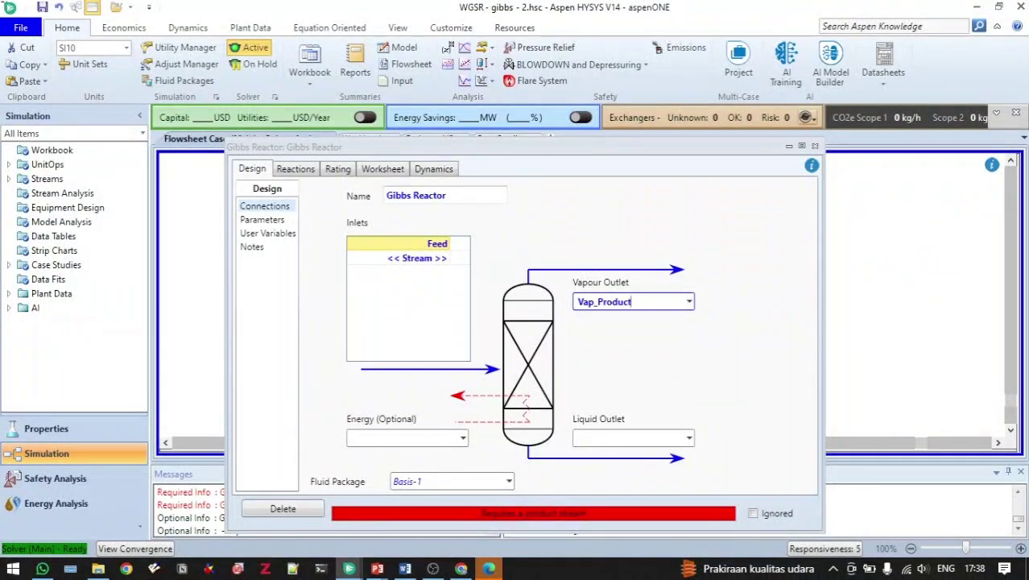
type("_Product")
left_click(638, 436)
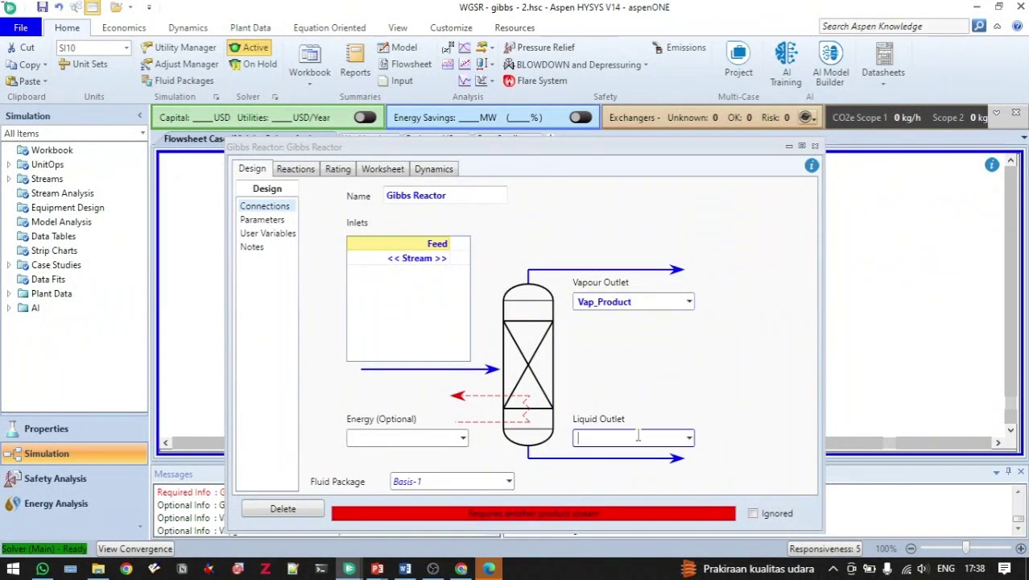
type("Liq_Product")
key("Return")
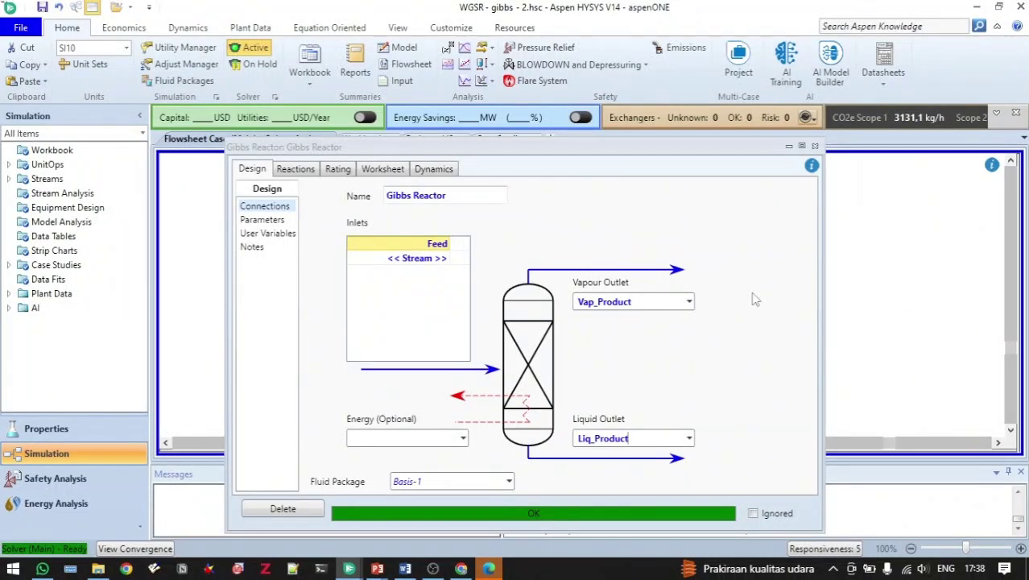
Try the Specify Equilibrium Reactions type, check its reaction set choices, and restore Gibbs Reactions Only
left_click(295, 169)
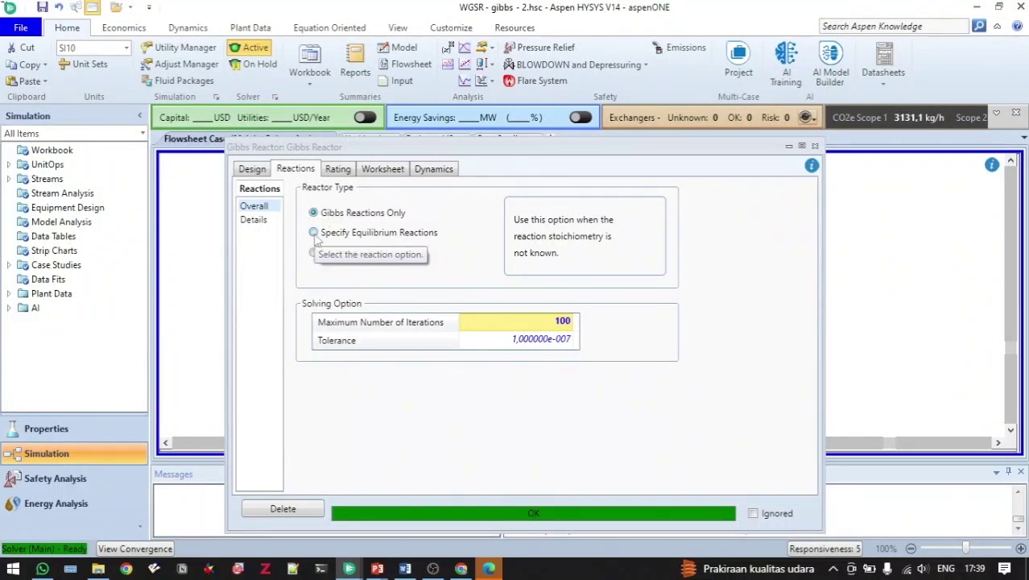
left_click(313, 232)
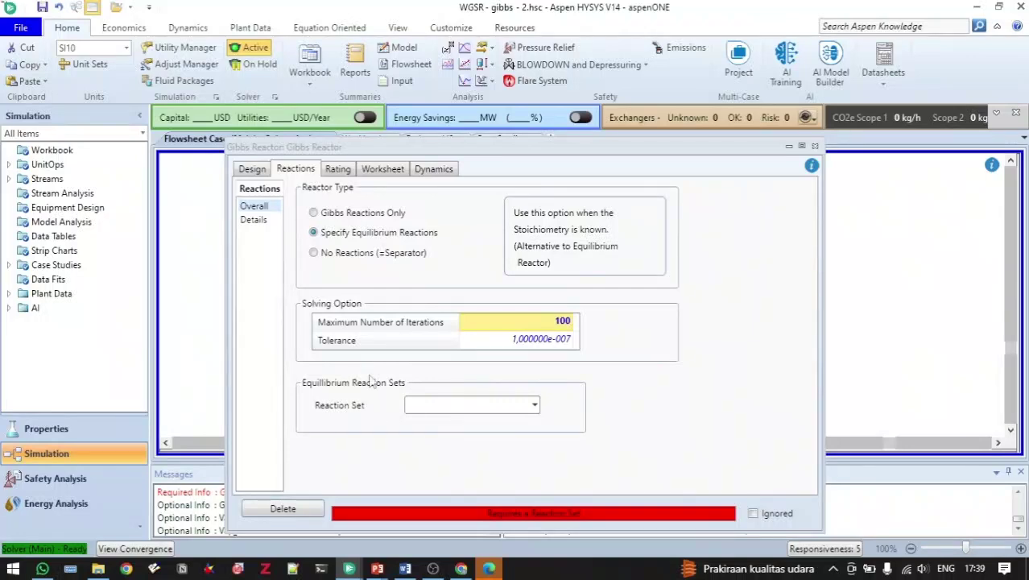
left_click(535, 406)
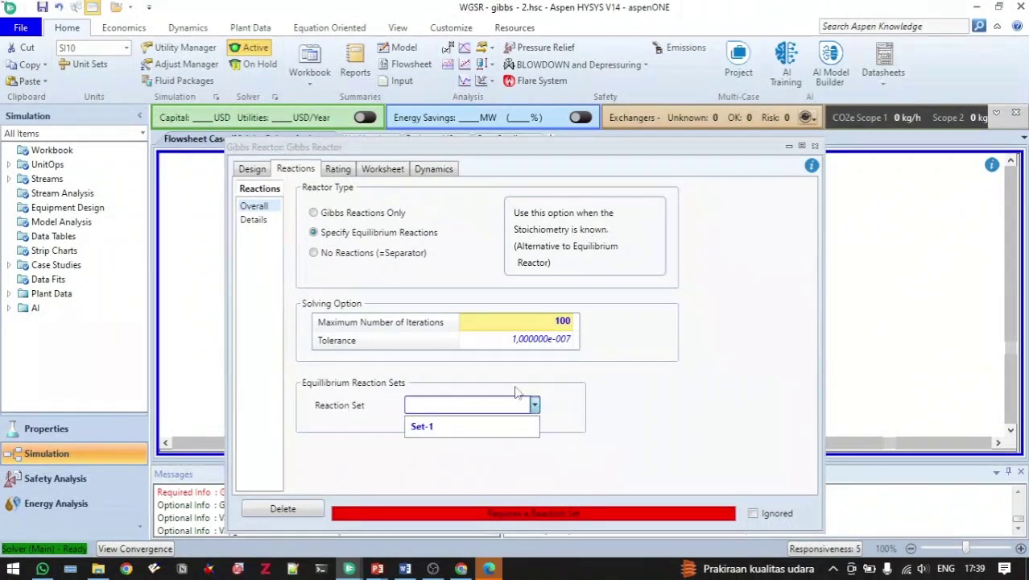
left_click(607, 419)
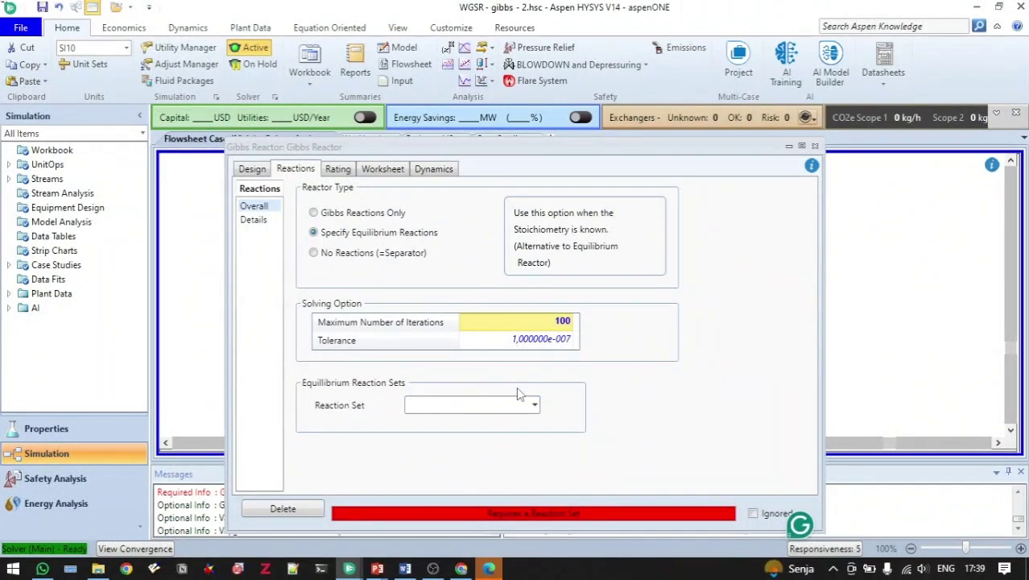
left_click(535, 405)
left_click(559, 412)
left_click(313, 213)
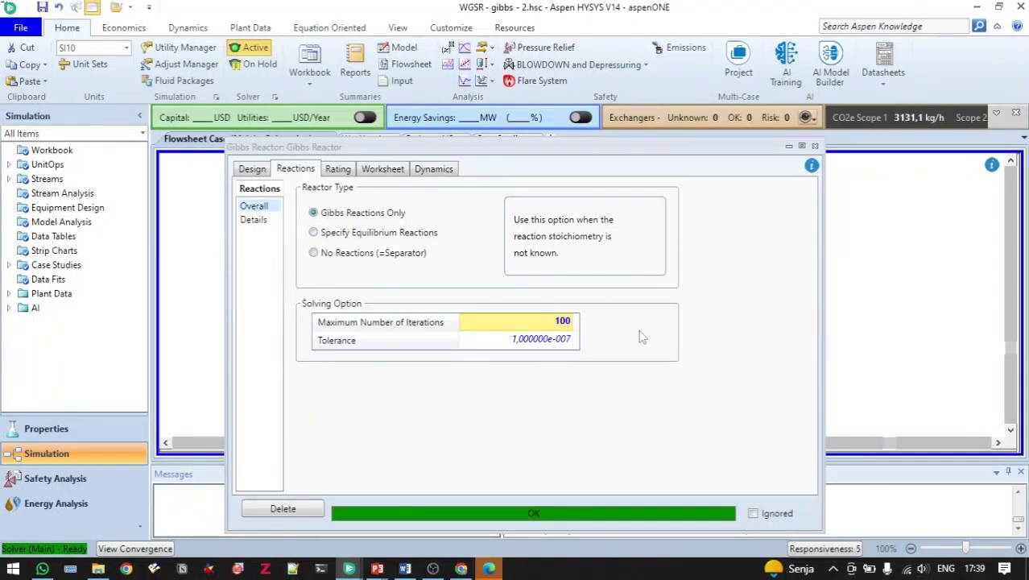
left_click(815, 146)
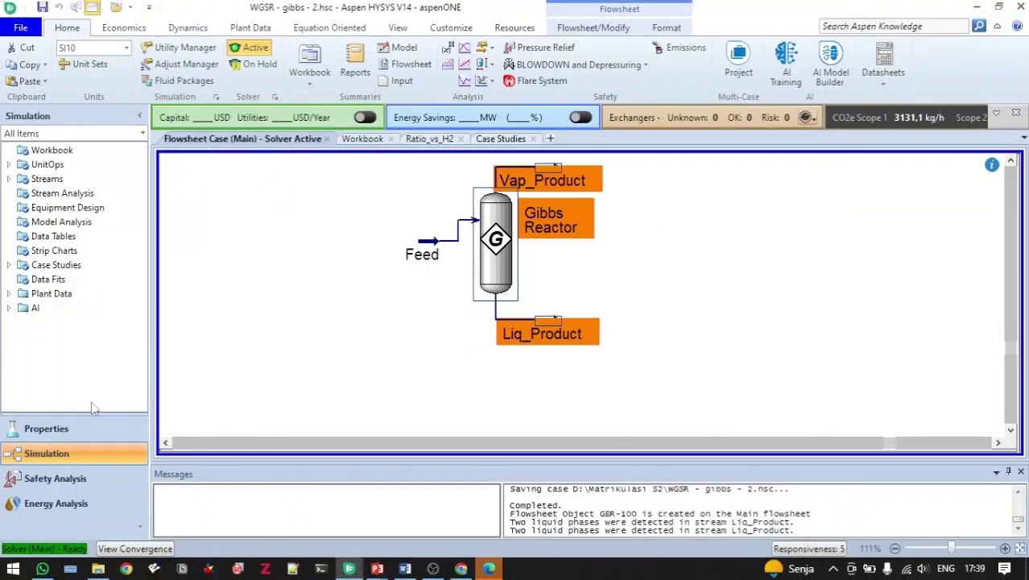
Delete the conversion reaction set Set-1 from the properties environment
left_click(69, 435)
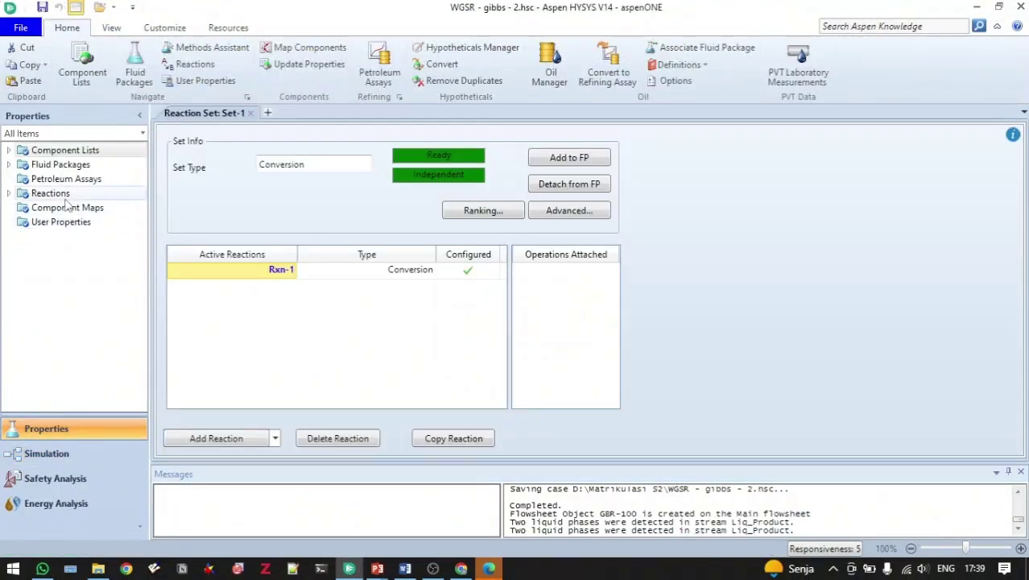
left_click(53, 194)
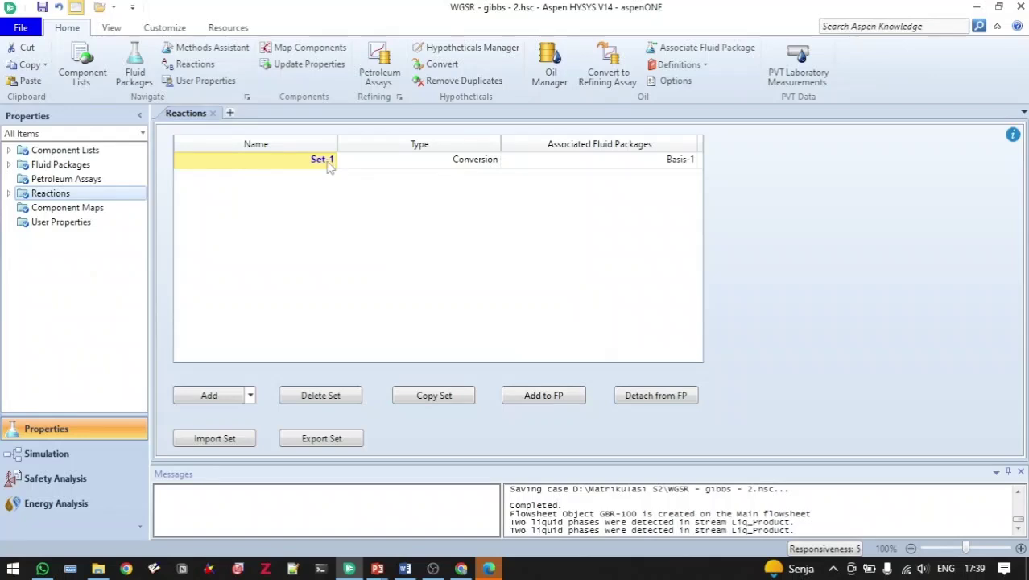
left_click(320, 396)
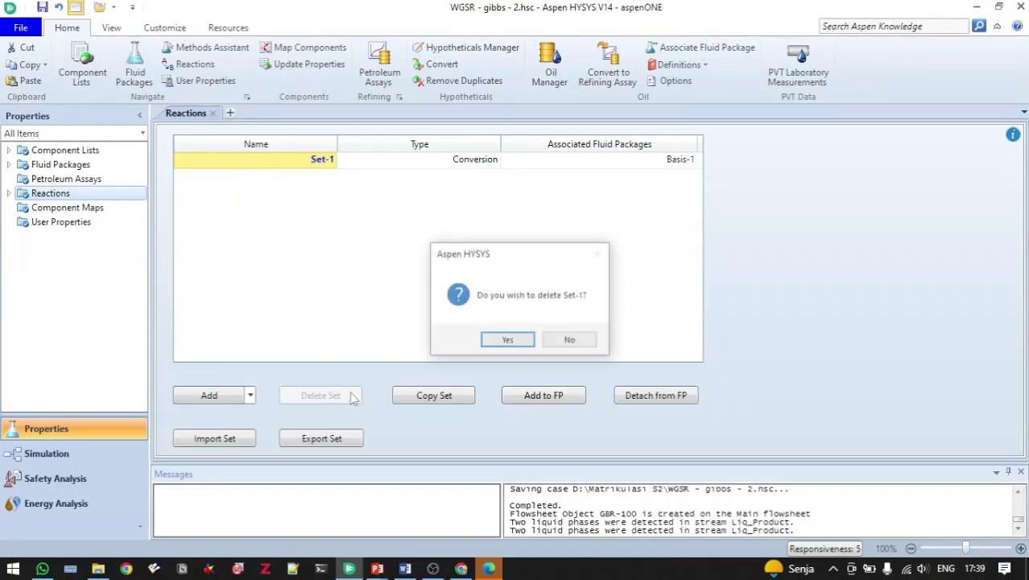
left_click(517, 340)
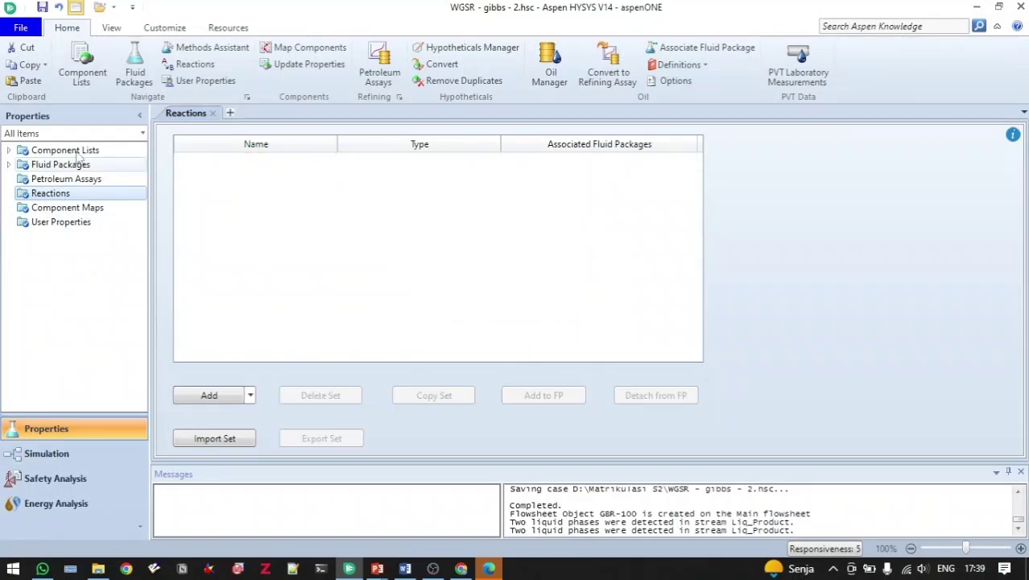
Reopen the Gibbs Reactor in the simulation and examine its stream conditions and compositions
left_click(46, 456)
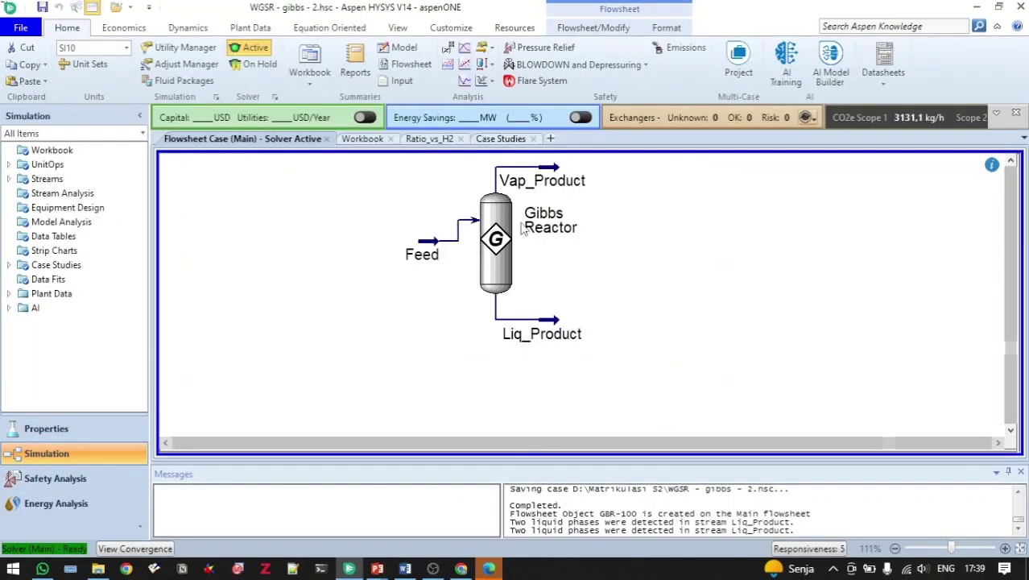
double_click(533, 233)
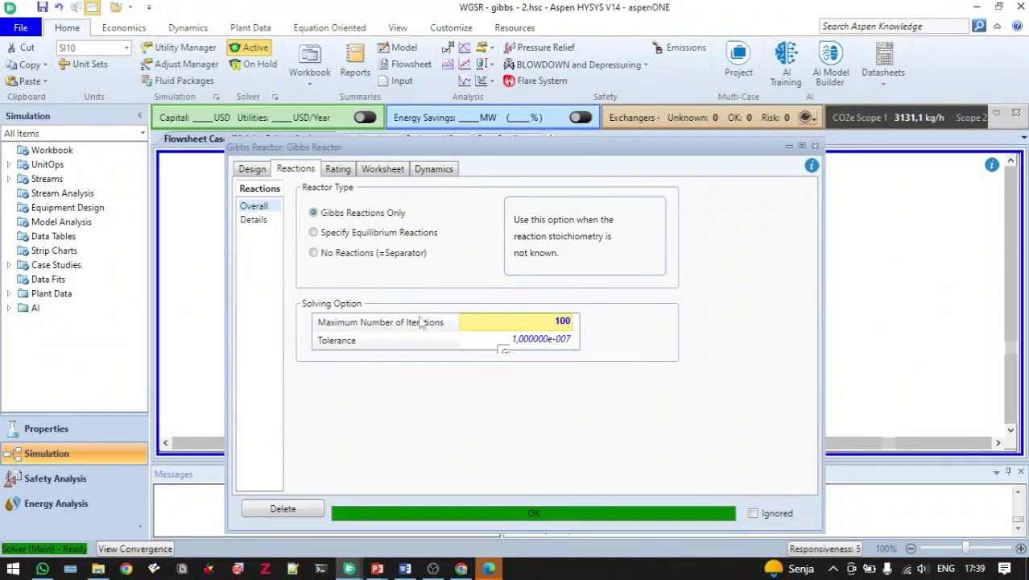
left_click(253, 171)
left_click(296, 173)
left_click(384, 171)
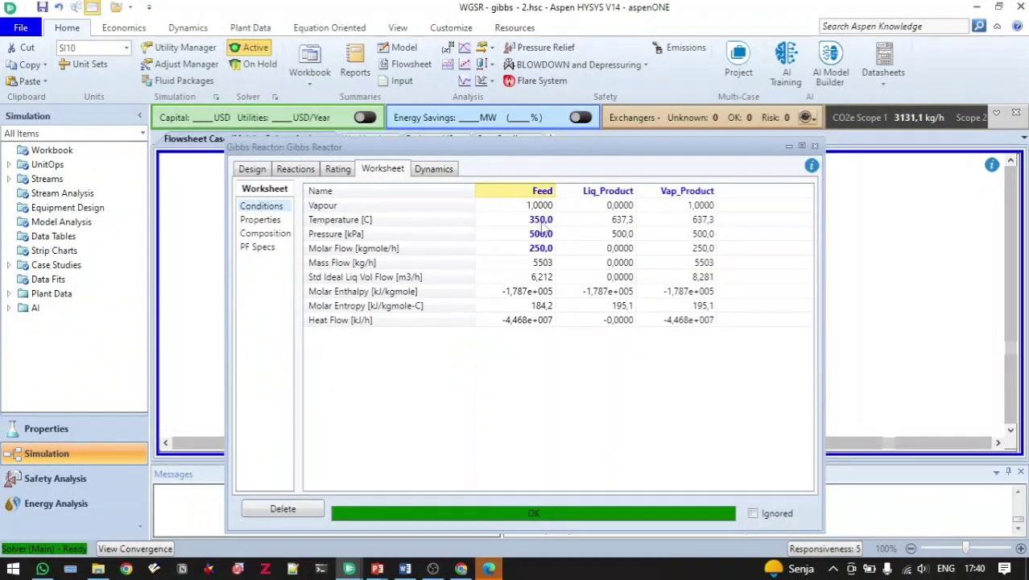
left_click(265, 233)
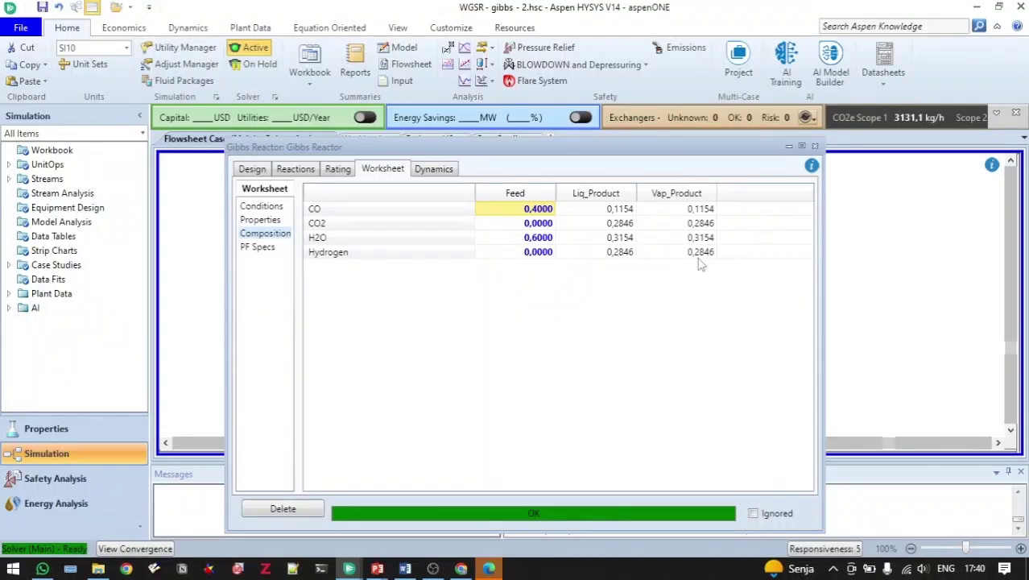
Set the Feed temperature to 300 °C in the reactor's worksheet and check the product compositions
left_click(262, 207)
left_click(514, 223)
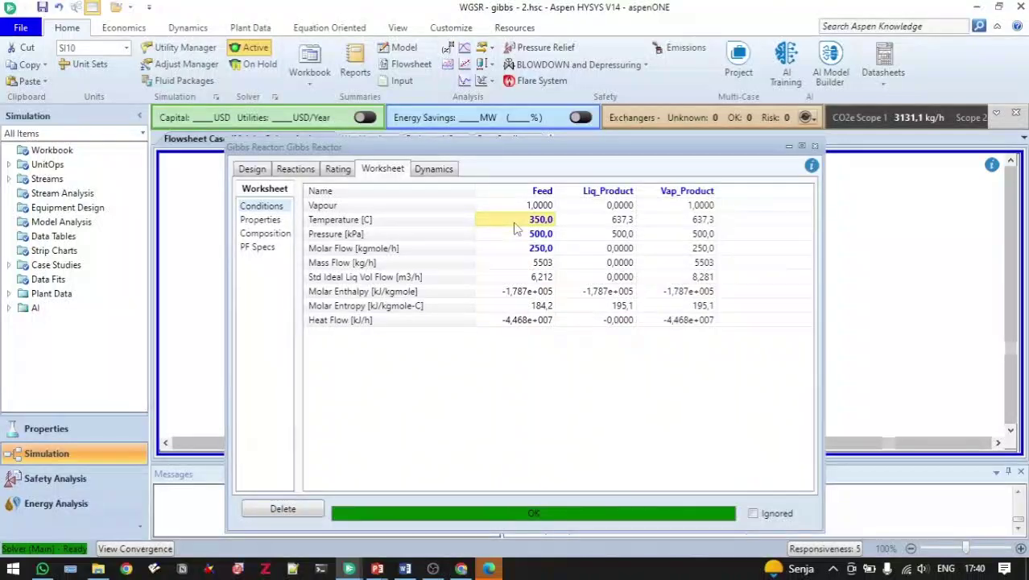
type("300")
key("Return")
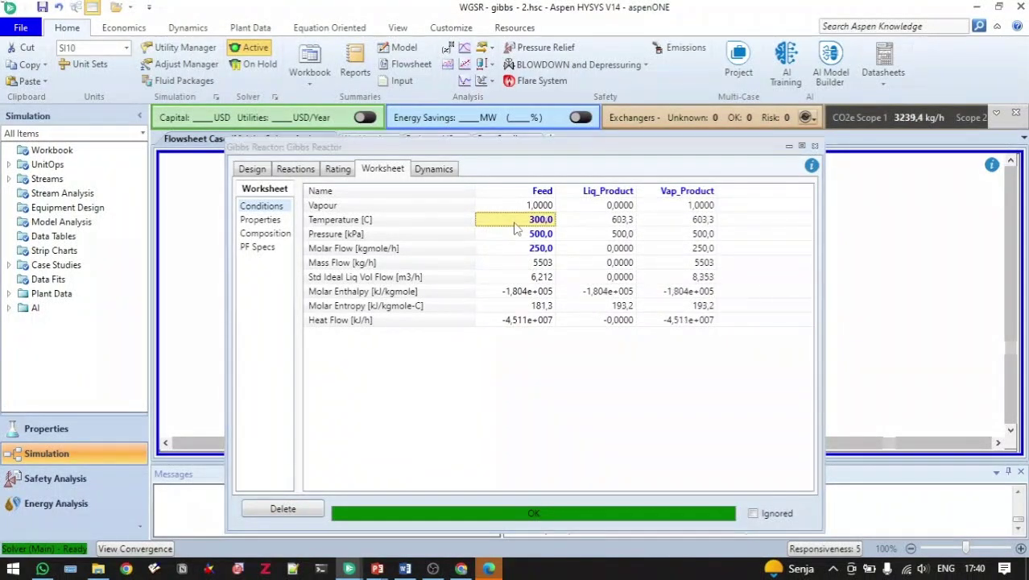
left_click(270, 233)
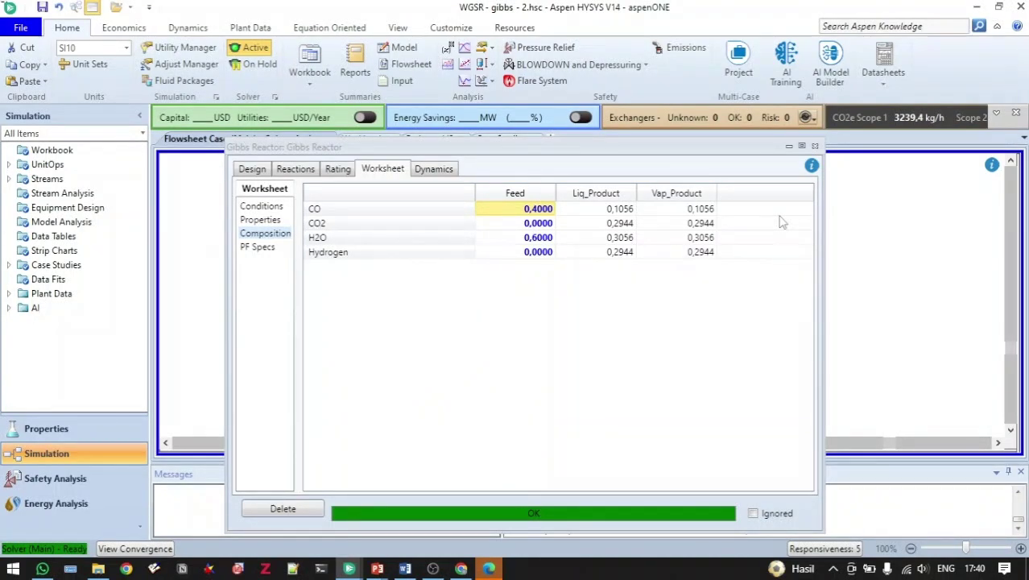
Set the Feed temperature back to 350 °C in the reactor's stream conditions
left_click(258, 207)
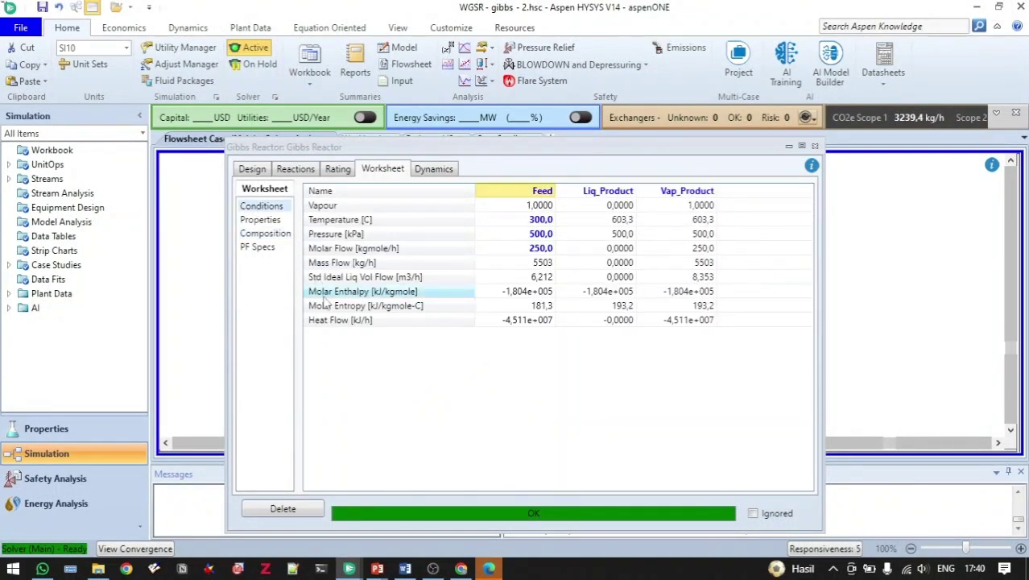
left_click(544, 224)
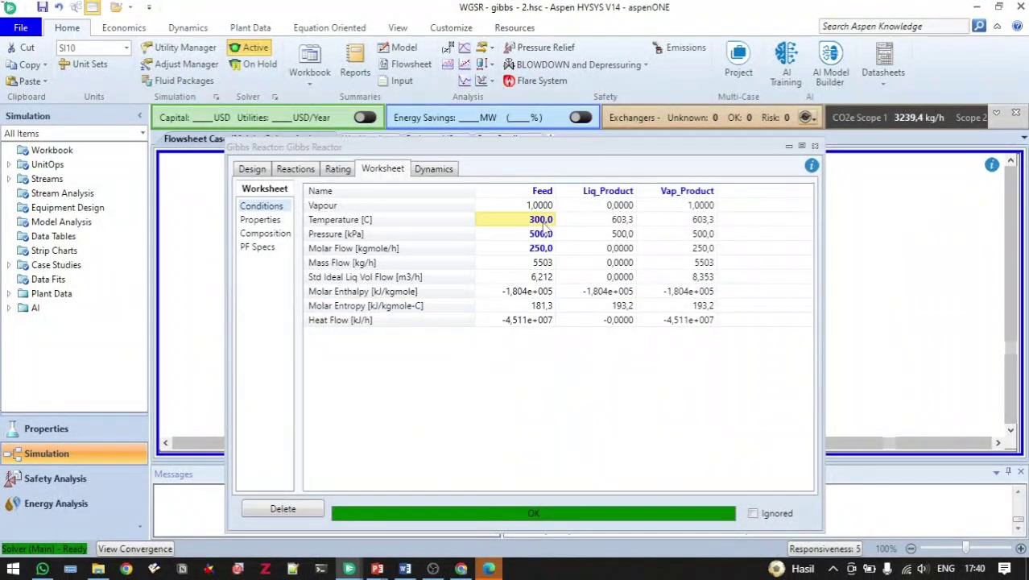
type("350")
key("Return")
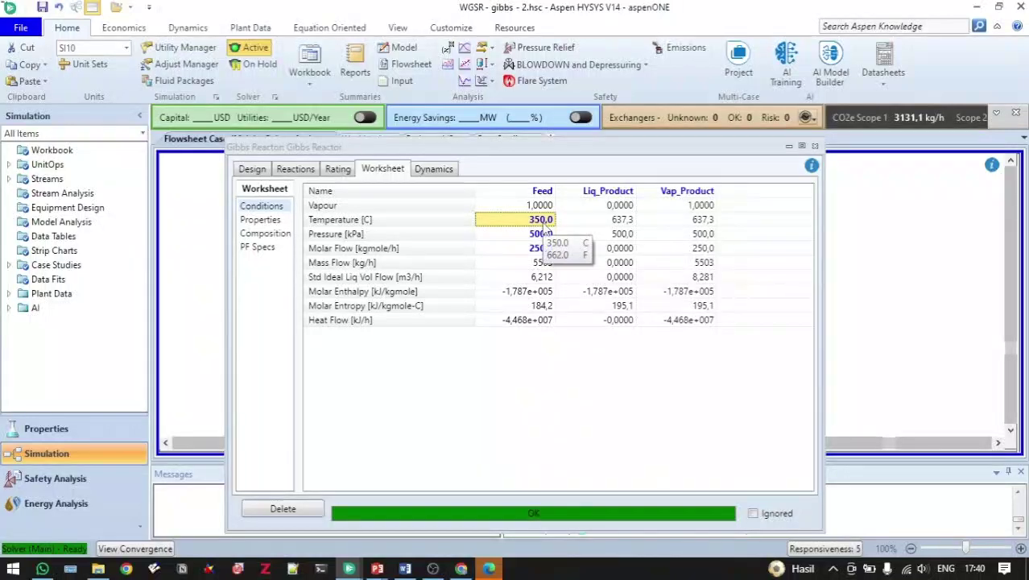
Close the Gibbs Reactor window and add a new case study to the simulation
left_click(815, 147)
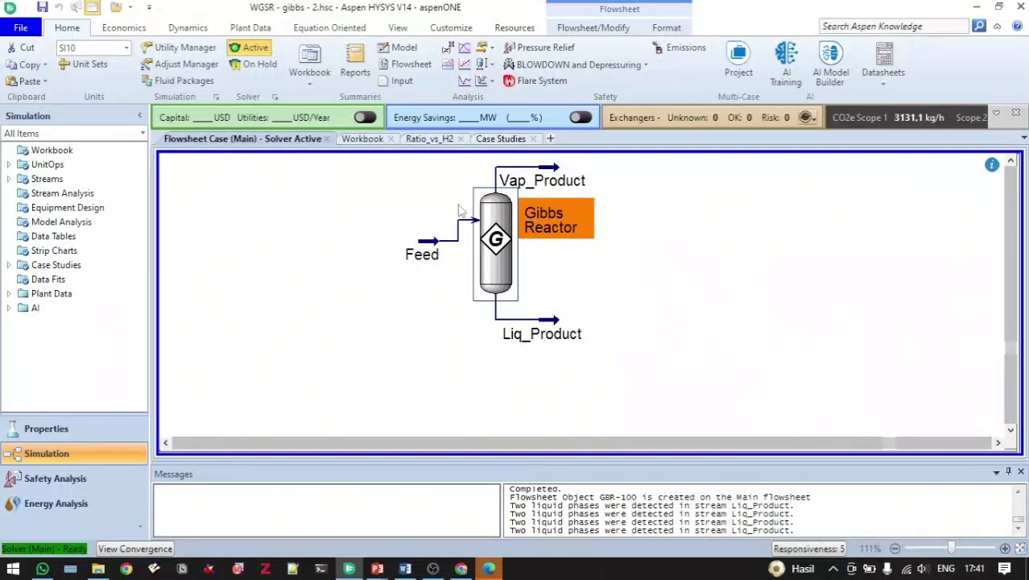
mouse_move(513, 269)
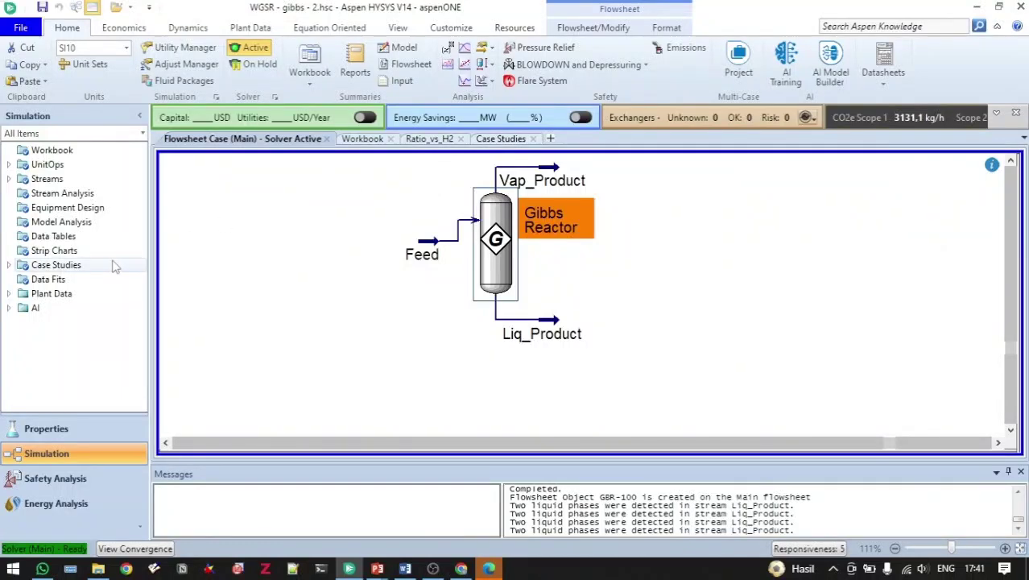
double_click(69, 266)
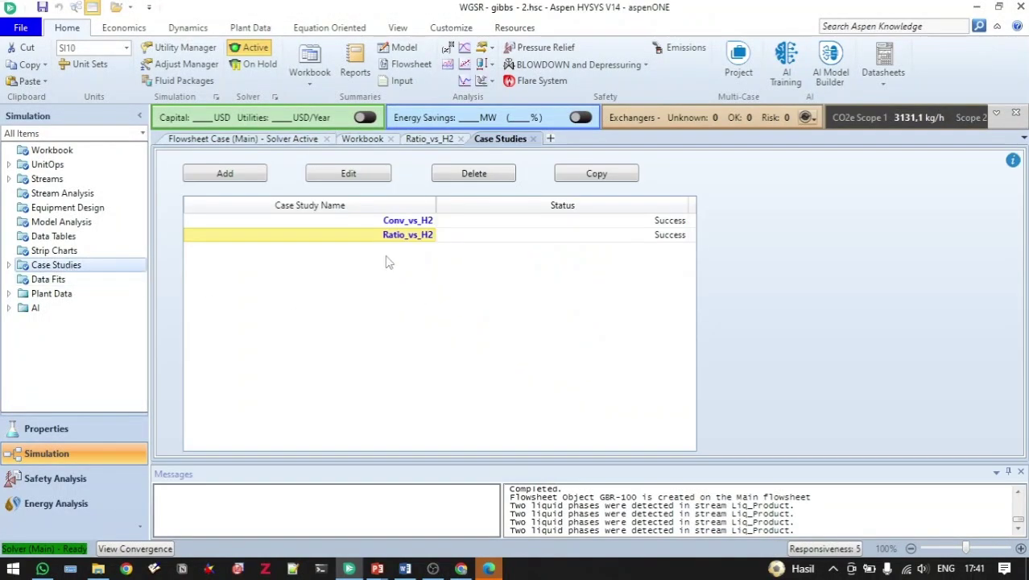
left_click(246, 178)
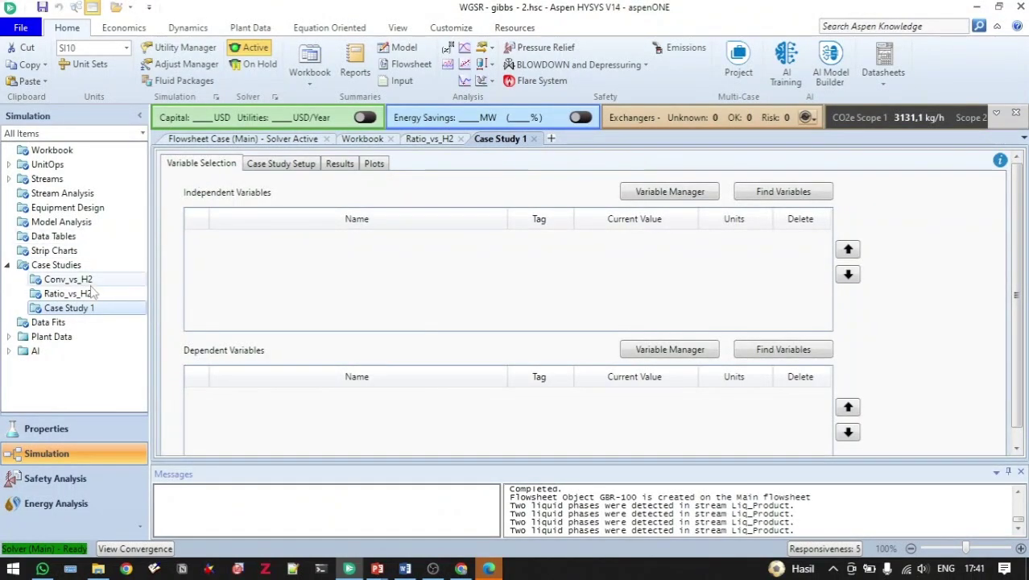
Rename the new case study as "Case Study 1 - T vs H2" in the case studies list
left_click(70, 265)
double_click(414, 250)
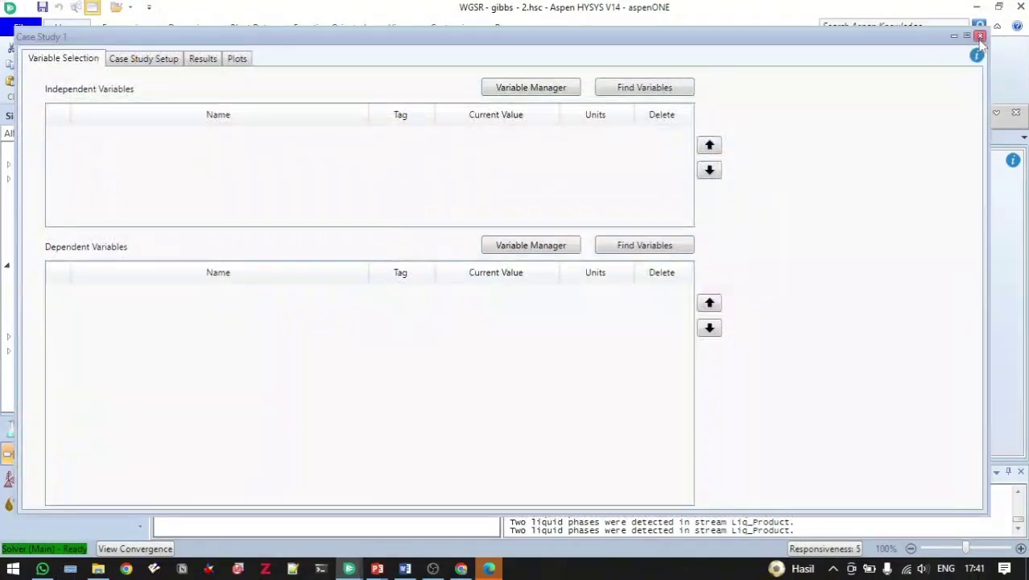
left_click(979, 36)
double_click(406, 252)
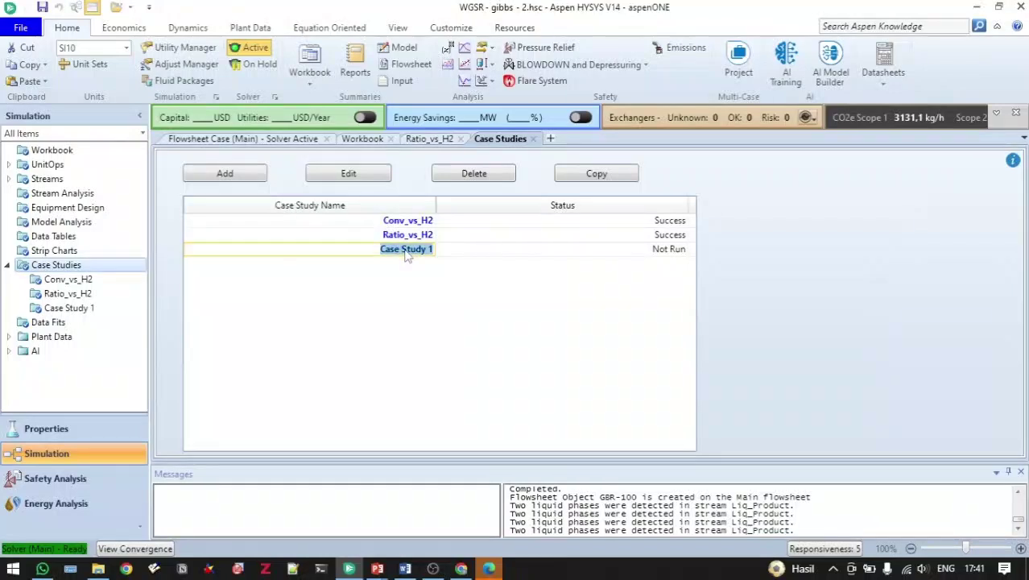
key("Right")
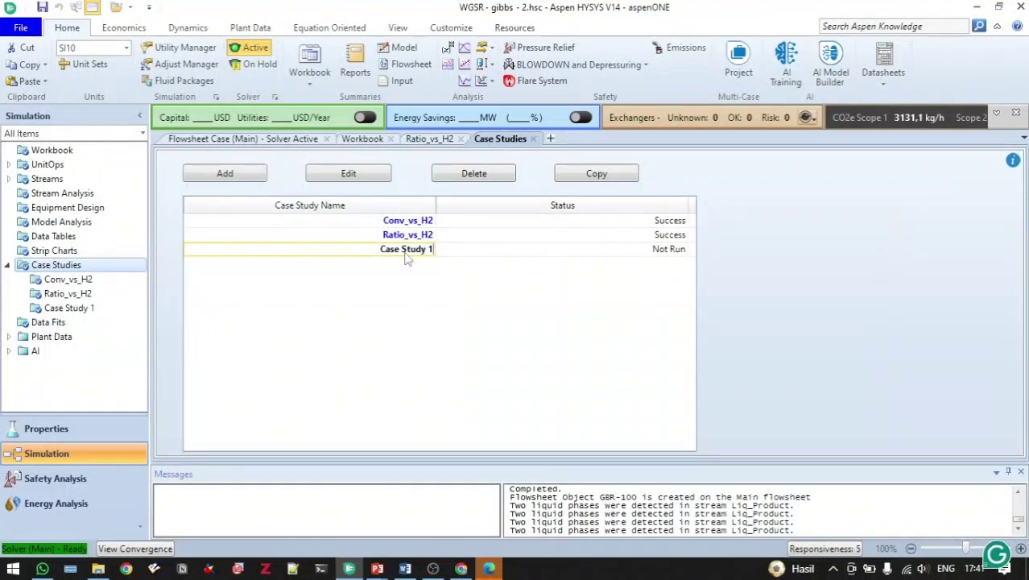
type("- T vs")
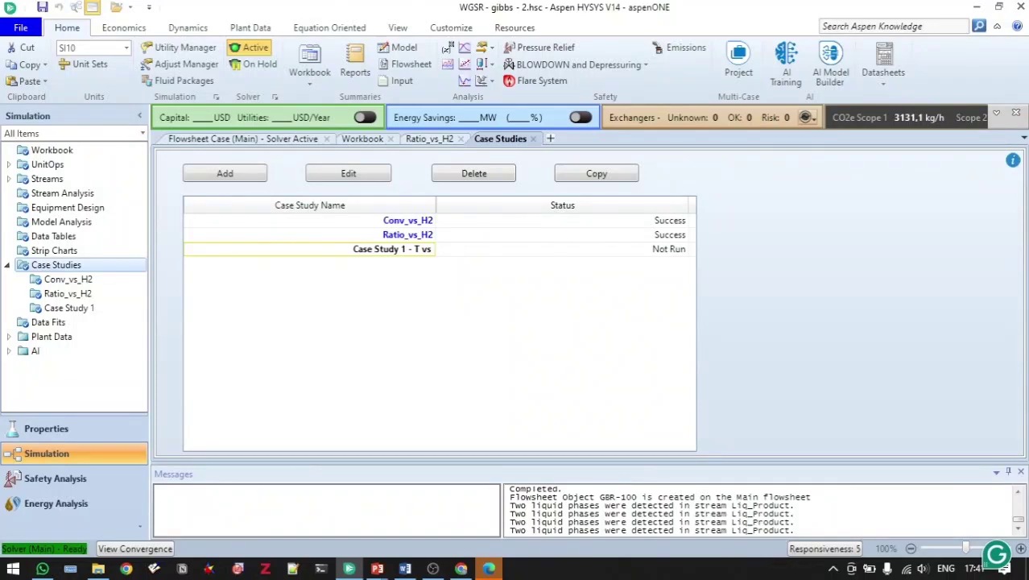
type(" H2")
left_click(406, 250)
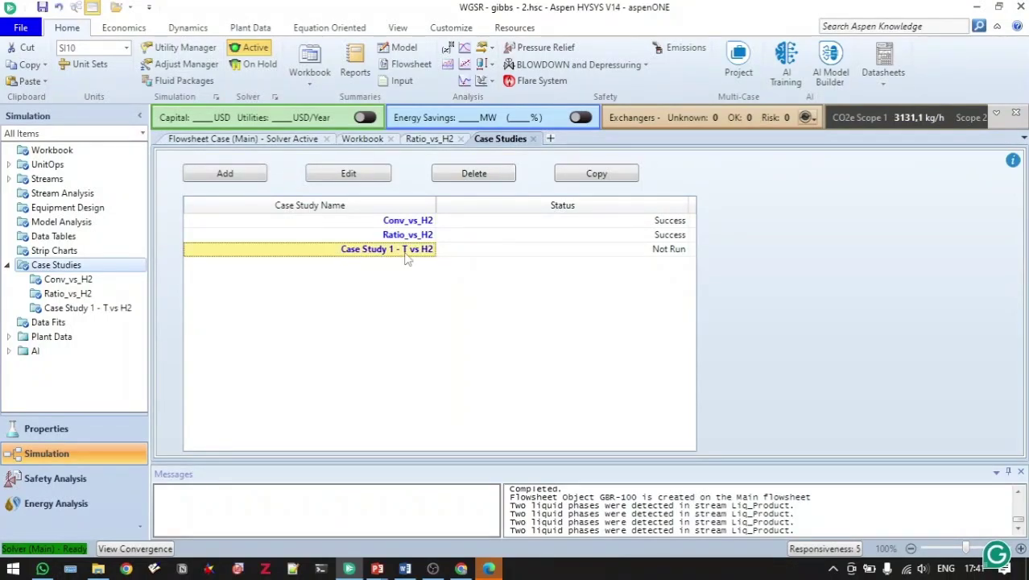
Open the T vs H2 case study and add the Feed stream's Temperature as its independent variable
double_click(408, 252)
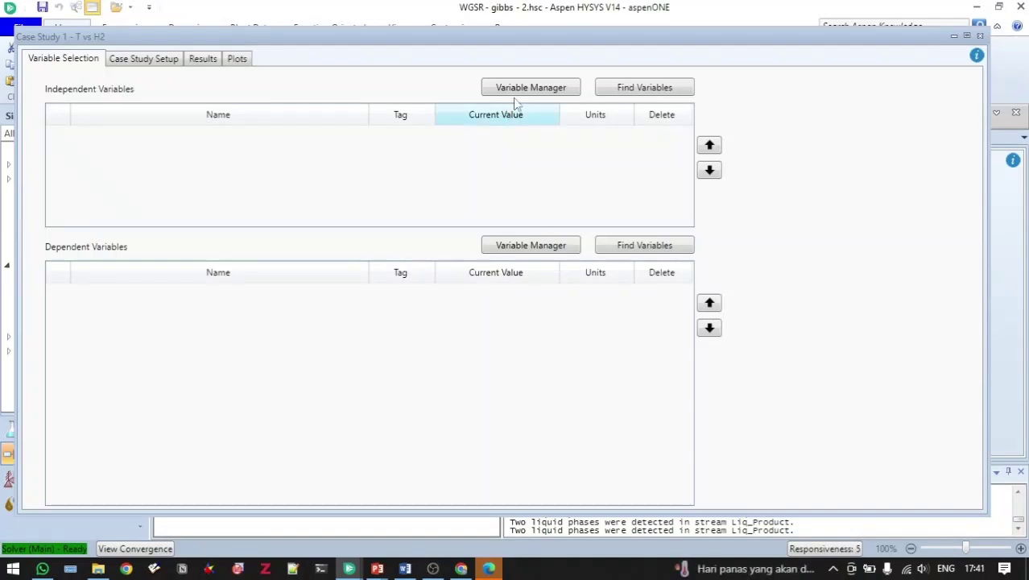
left_click(642, 98)
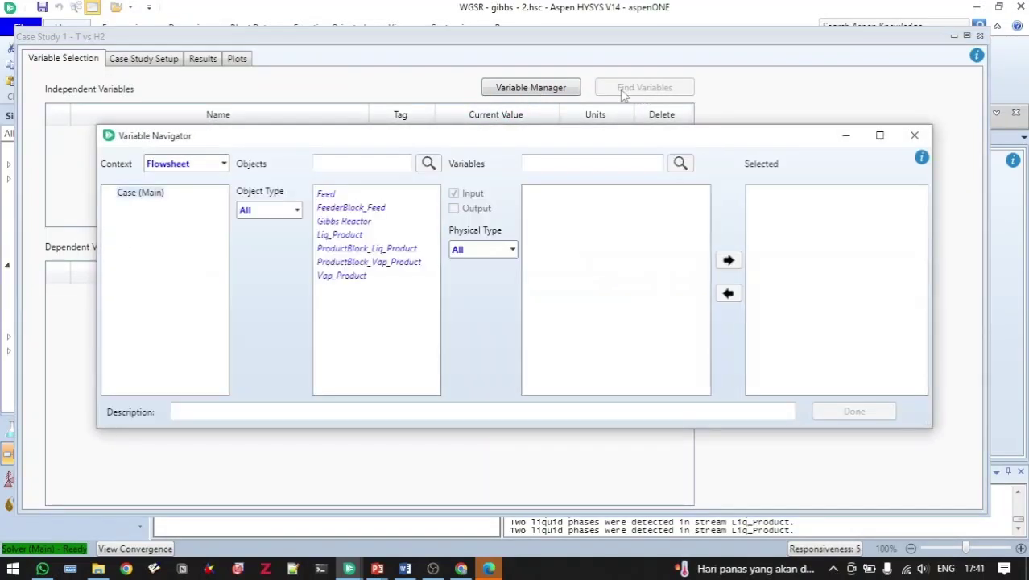
left_click(329, 195)
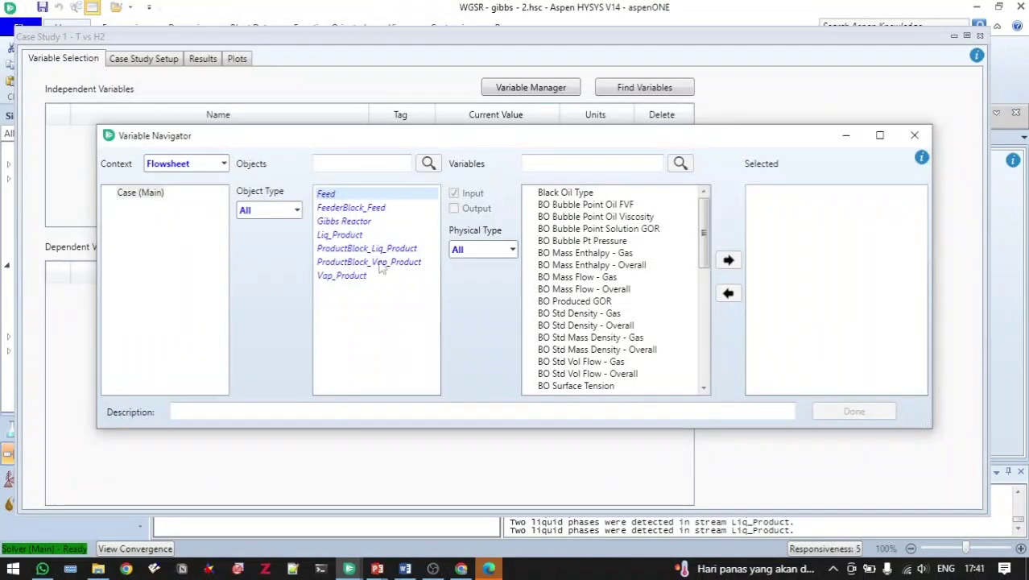
left_click(635, 160)
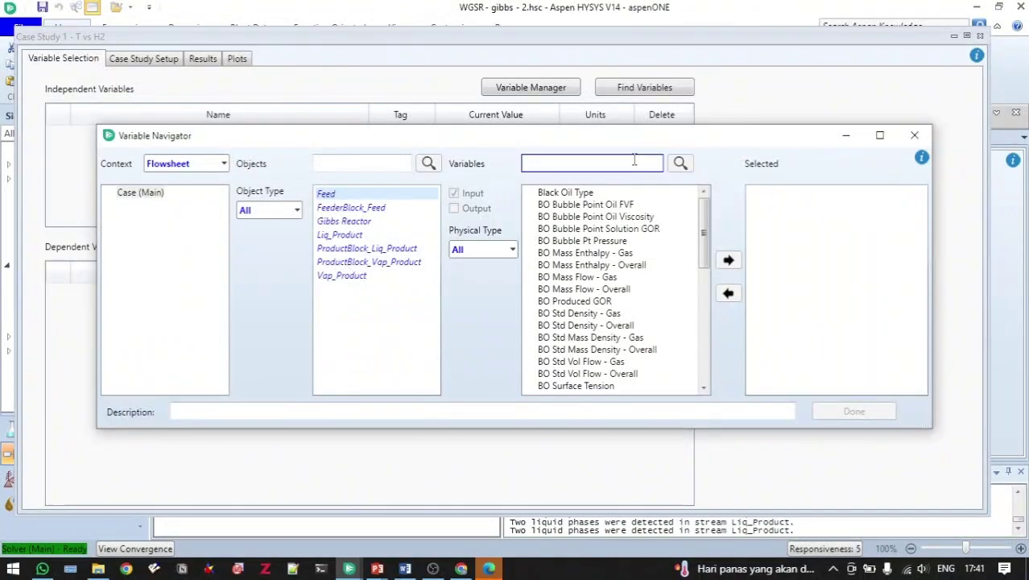
type("temp")
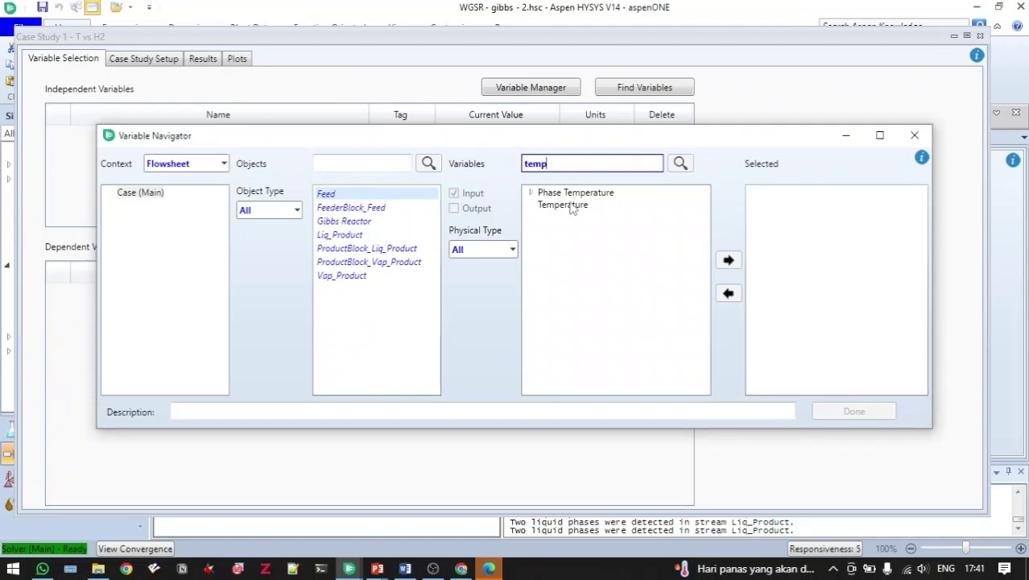
left_click(562, 206)
left_click(729, 260)
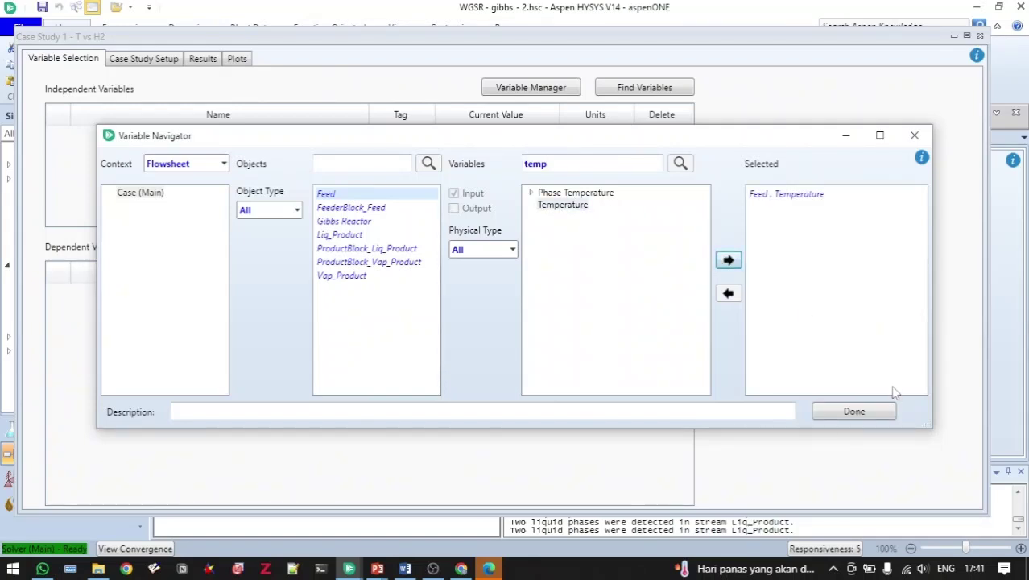
left_click(854, 411)
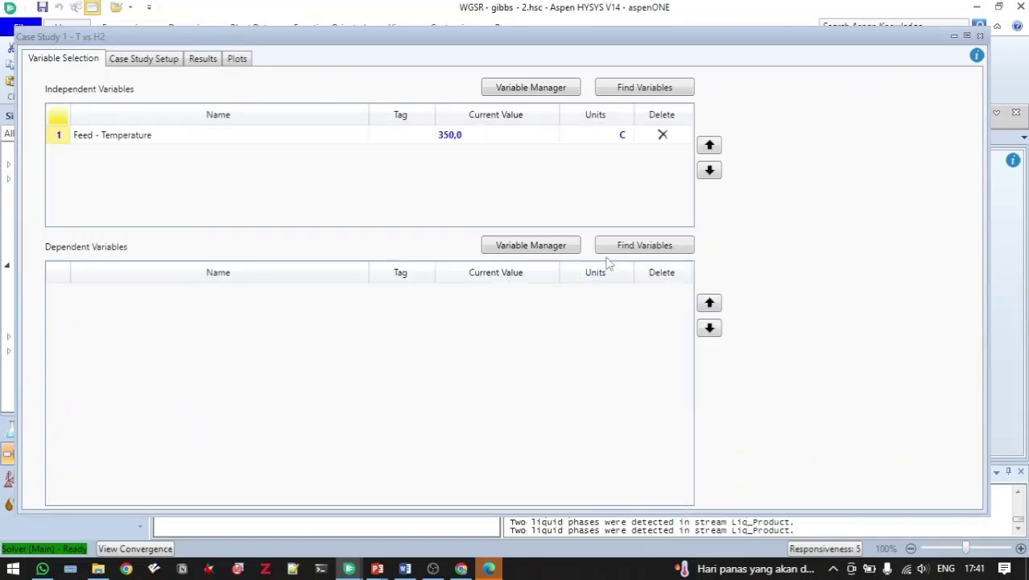
Add Vap_Product's vapour-phase Hydrogen from Phase Comp Molar Flow as the dependent variable, and open the case study setup
left_click(644, 245)
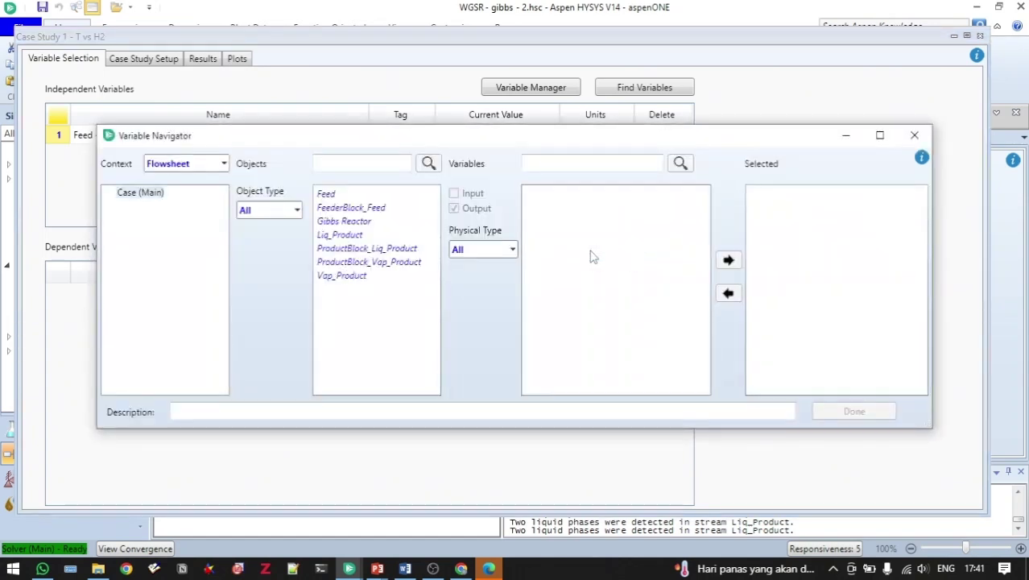
left_click(352, 278)
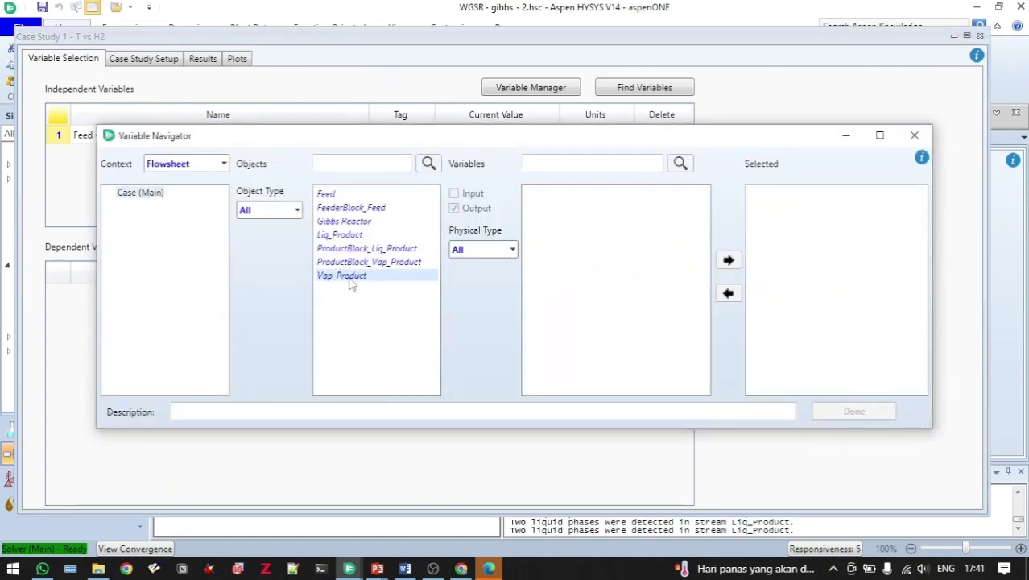
left_click(615, 165)
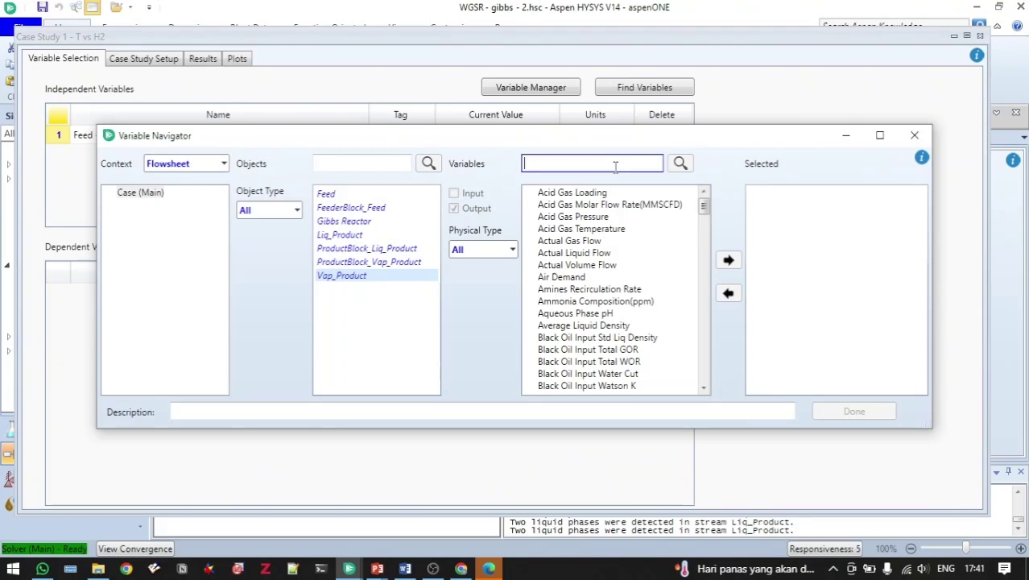
type("phase")
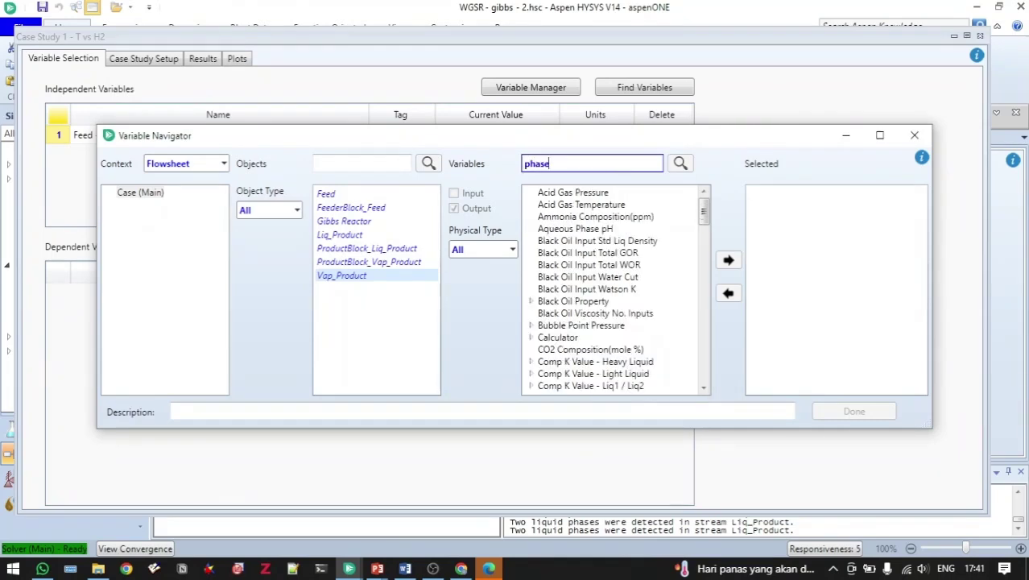
type(" comp")
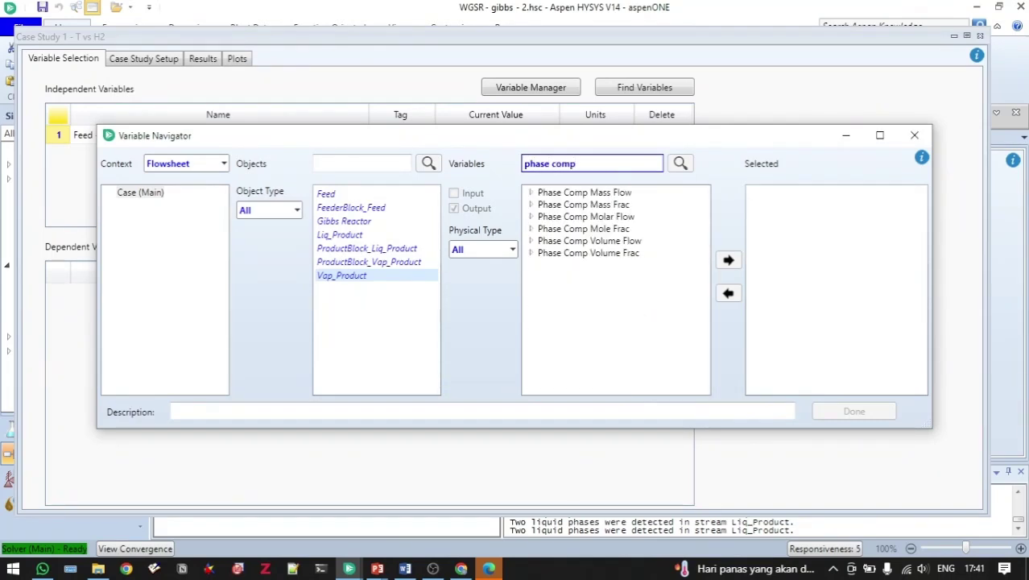
left_click(531, 217)
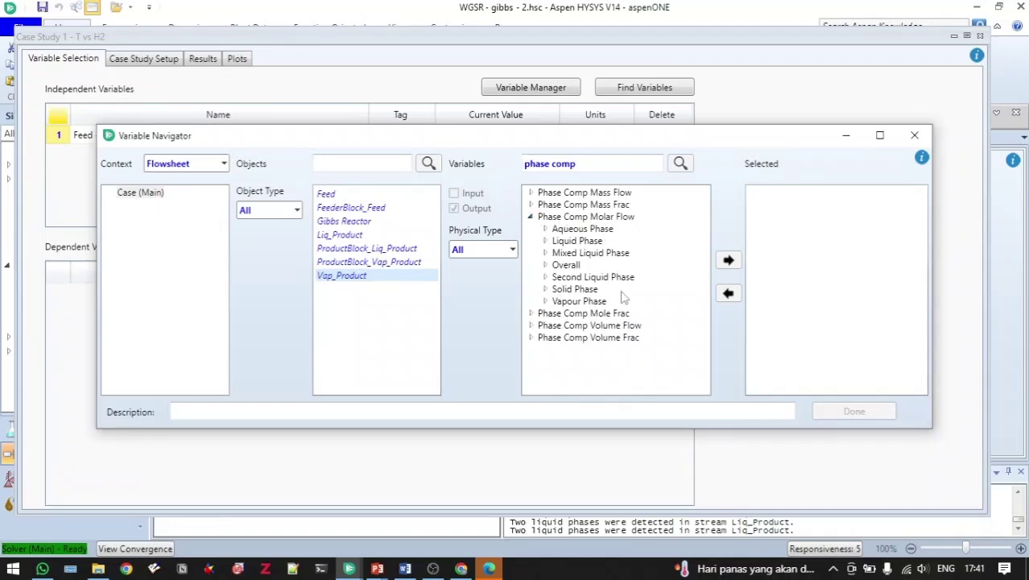
left_click(545, 302)
left_click(585, 350)
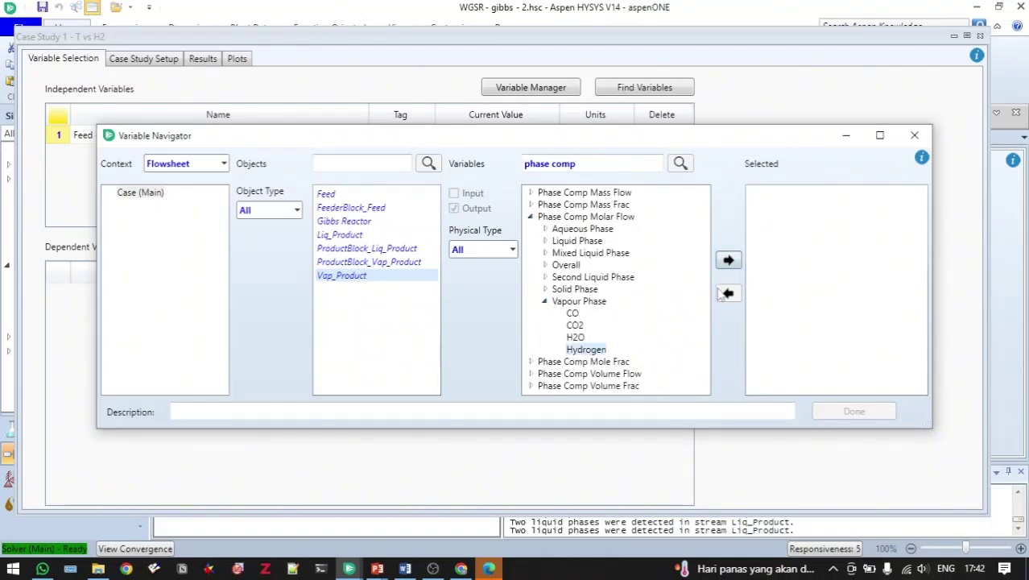
left_click(730, 261)
left_click(868, 414)
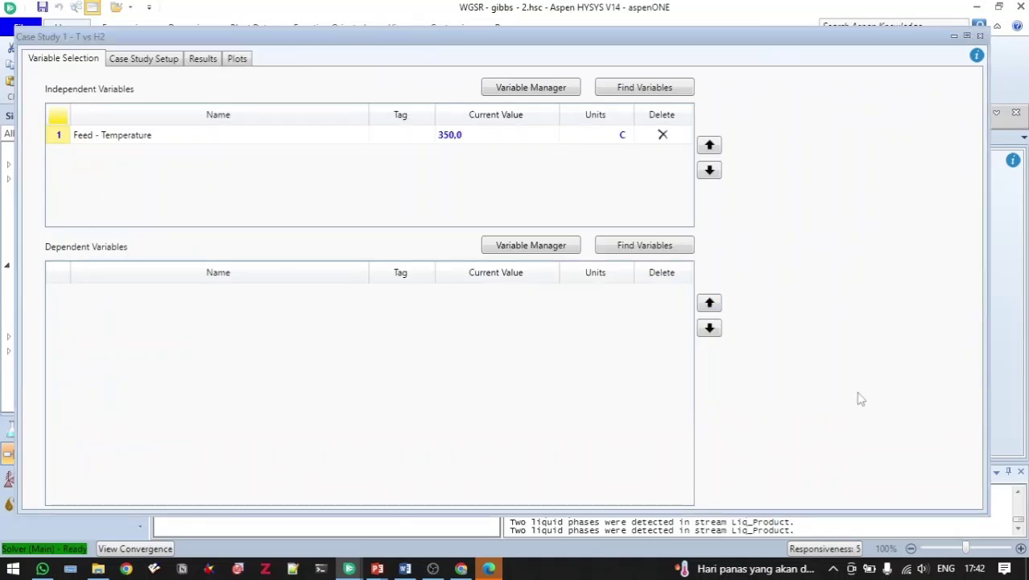
left_click(159, 63)
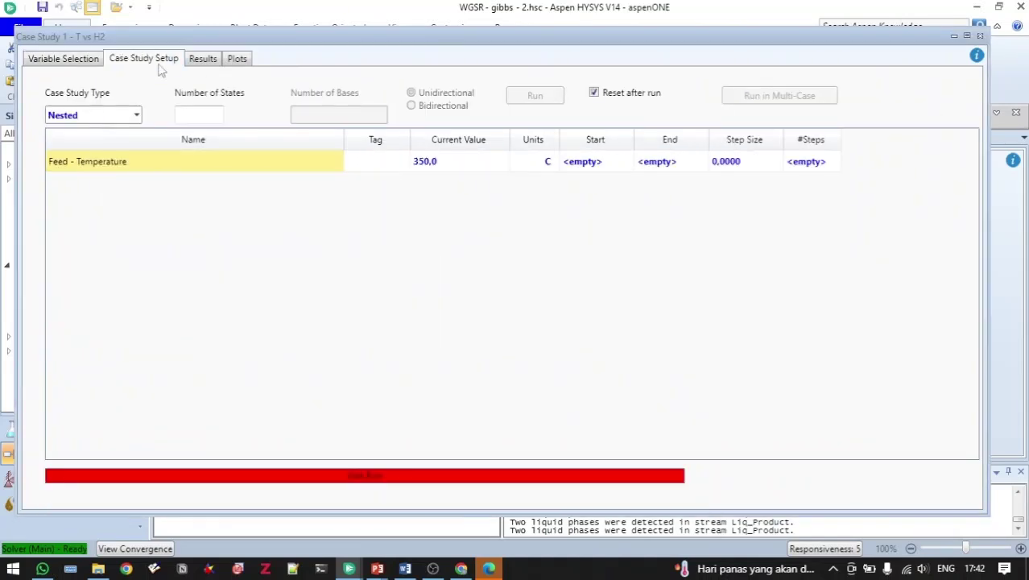
left_click(477, 164)
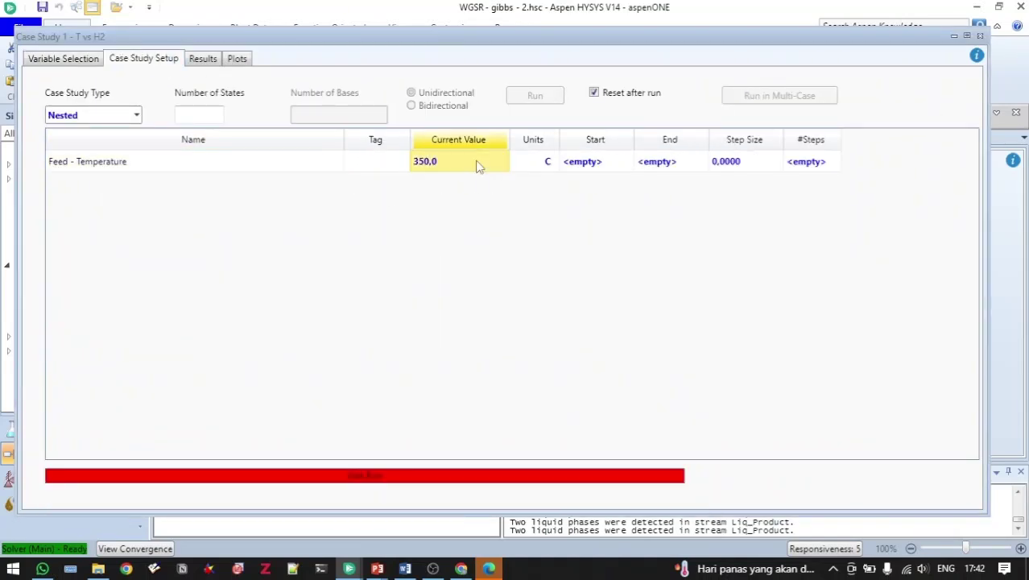
type("200")
key("Return")
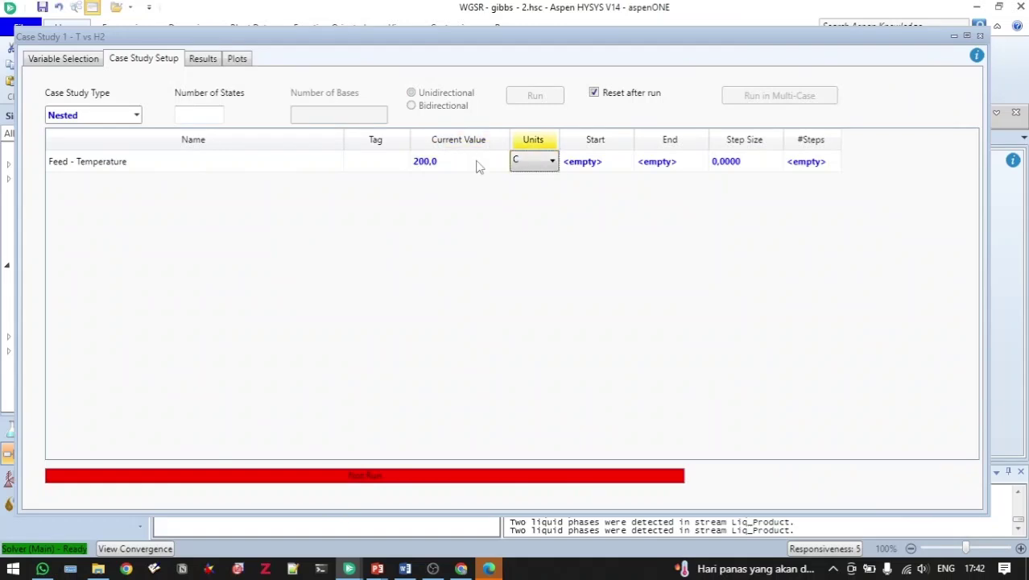
left_click(450, 170)
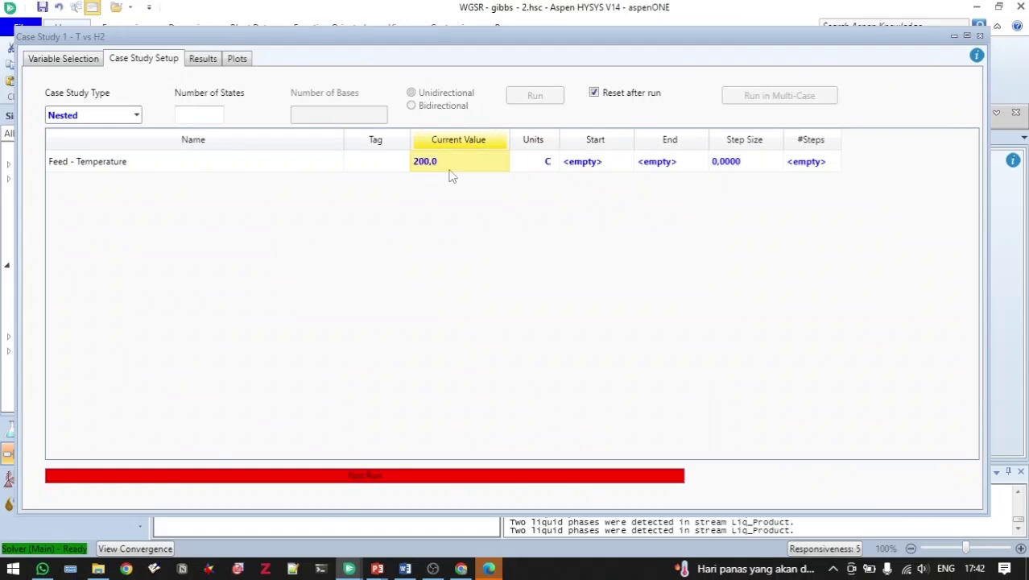
type("350")
key("Return")
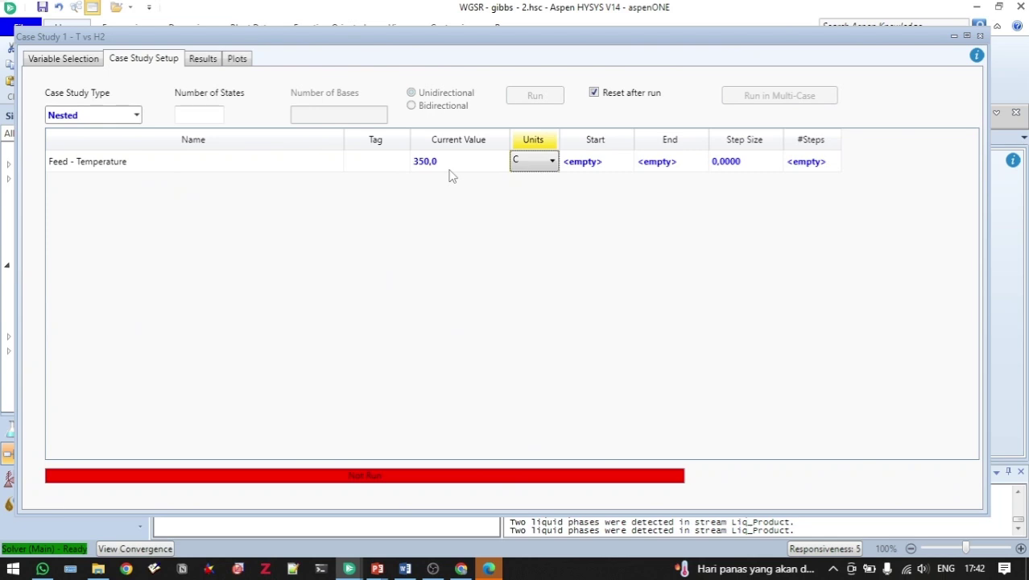
Set the Feed temperature range from 200 to 400 °C with a step size of 50, and run the case study
left_click(592, 164)
type("20")
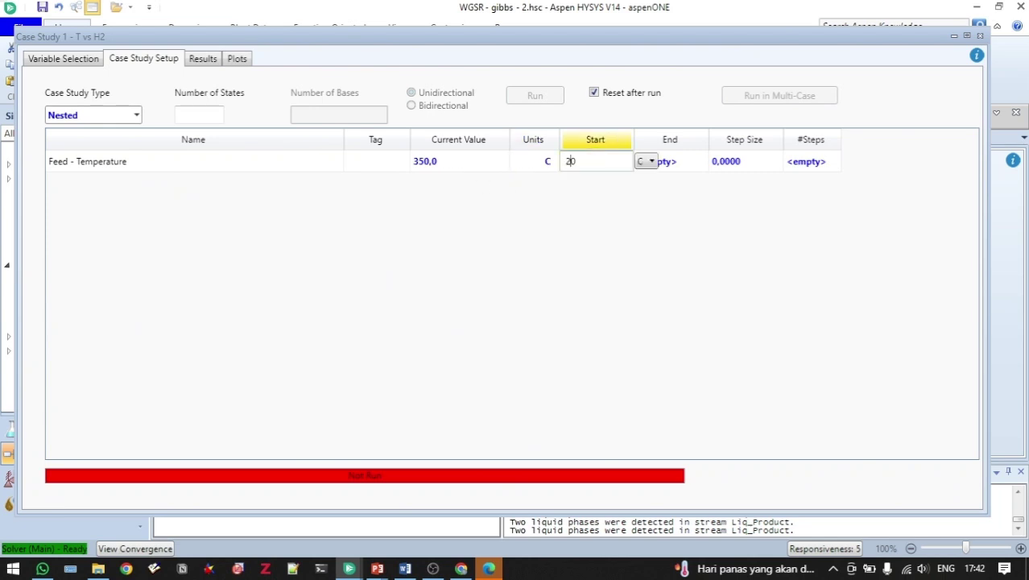
type("0")
key("Return")
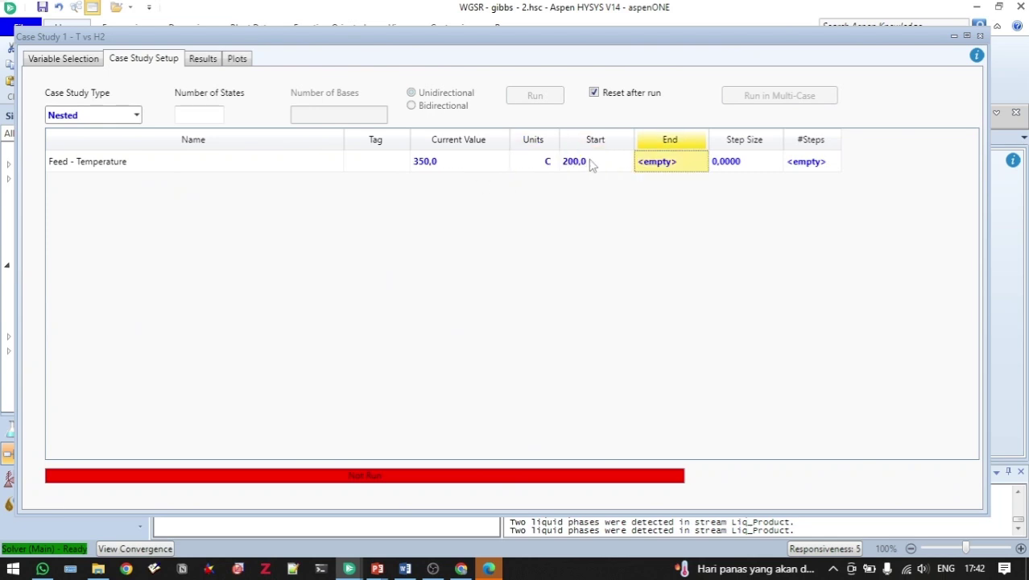
left_click(677, 165)
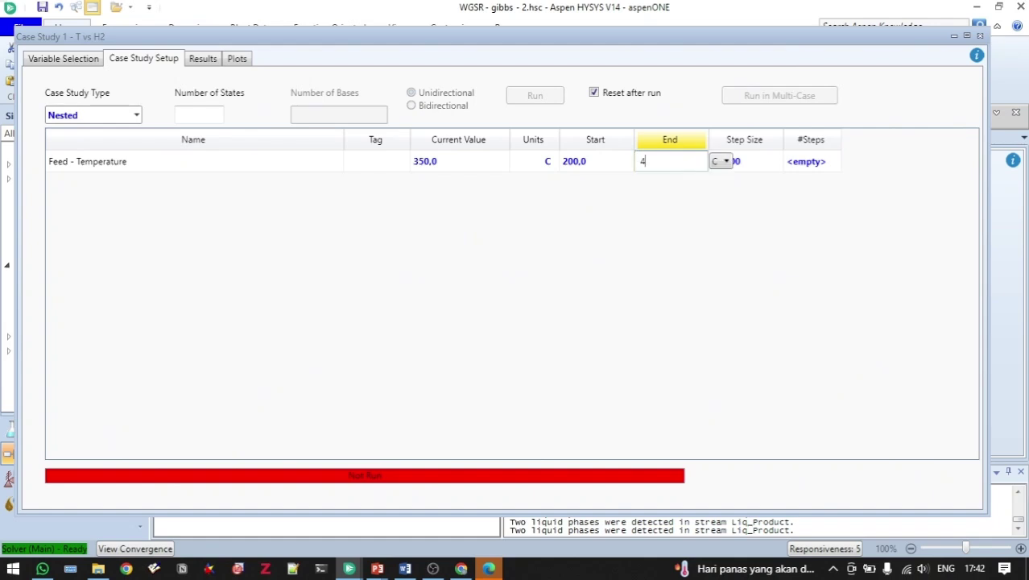
type("400")
key("Return")
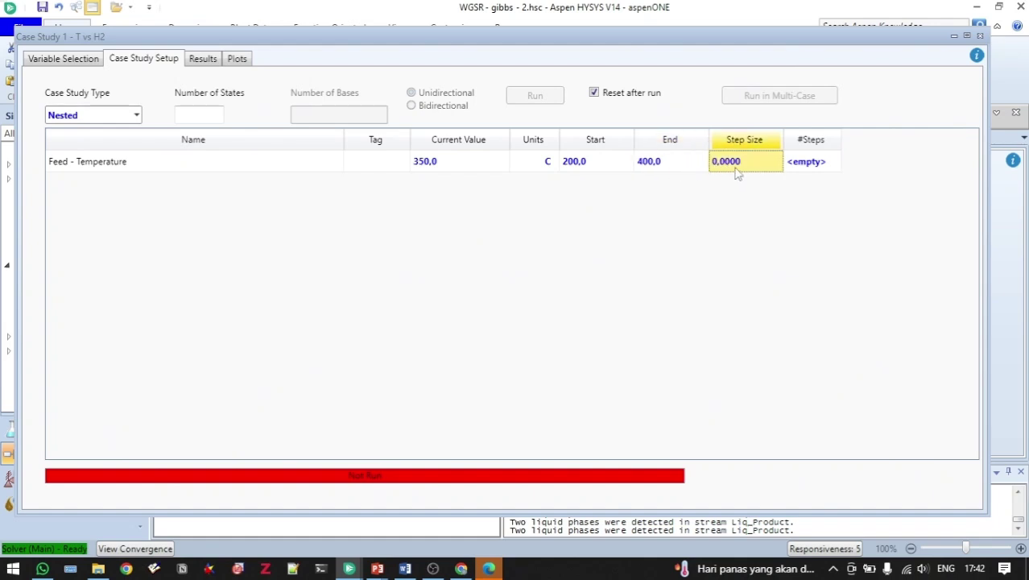
left_click(737, 164)
type("50")
key("Return")
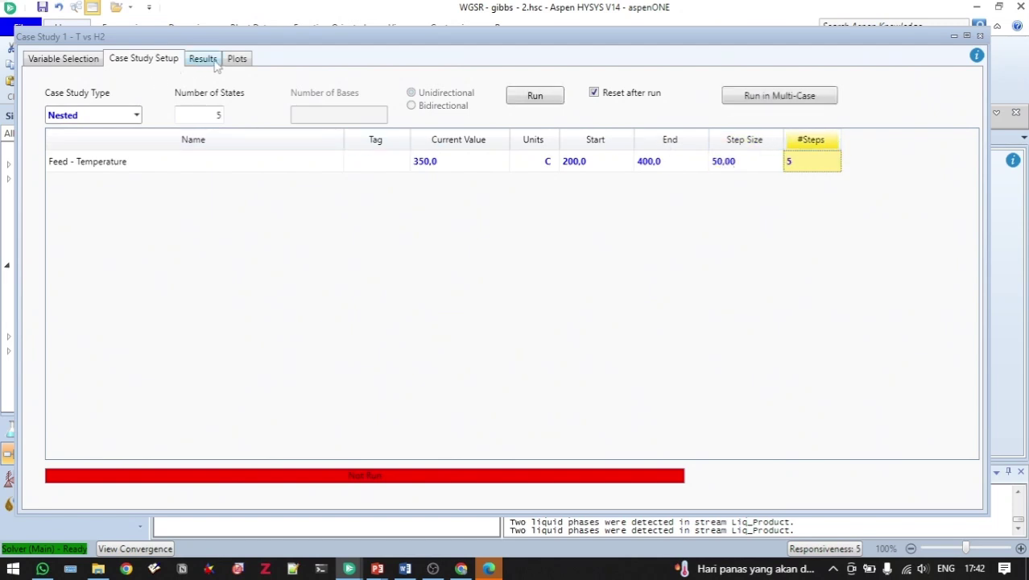
left_click(535, 95)
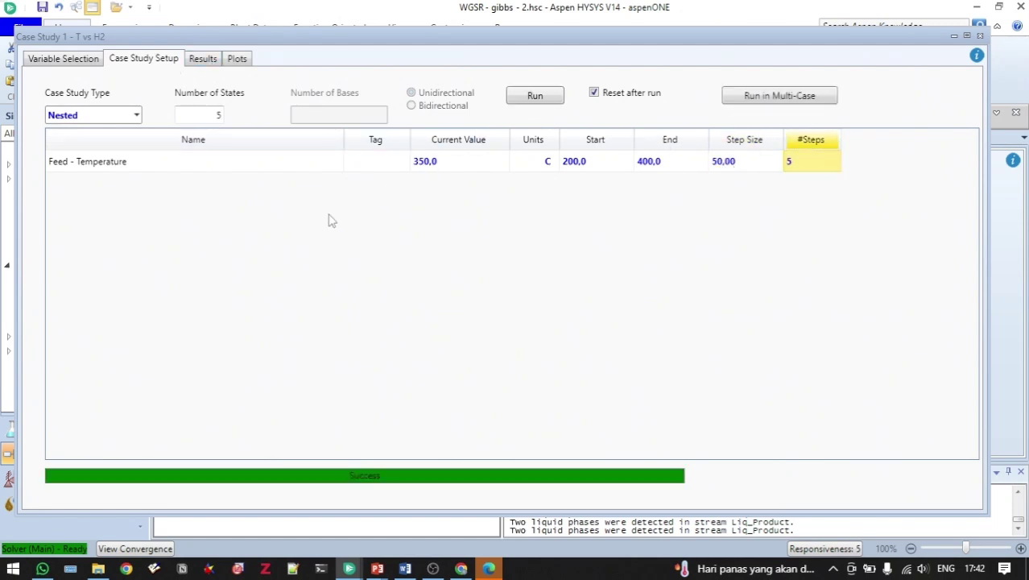
Review the T vs H2 case study's results table and plot, and close the case study
left_click(207, 65)
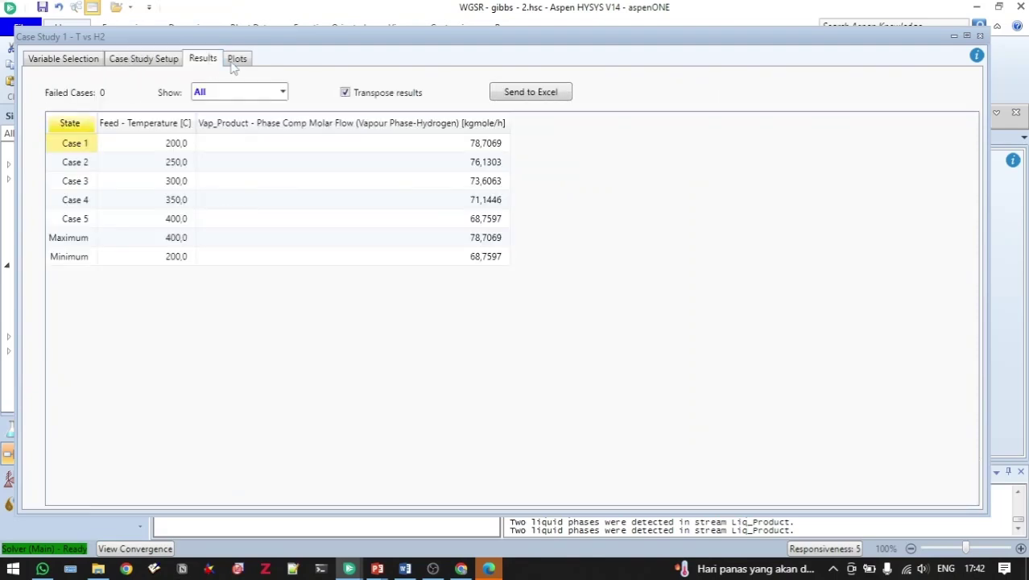
left_click(238, 60)
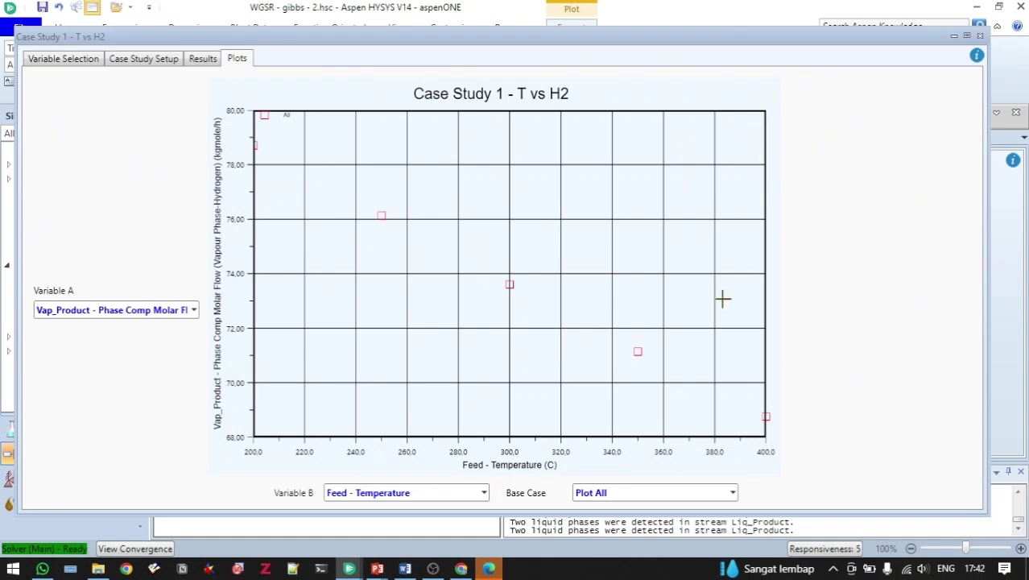
left_click(980, 36)
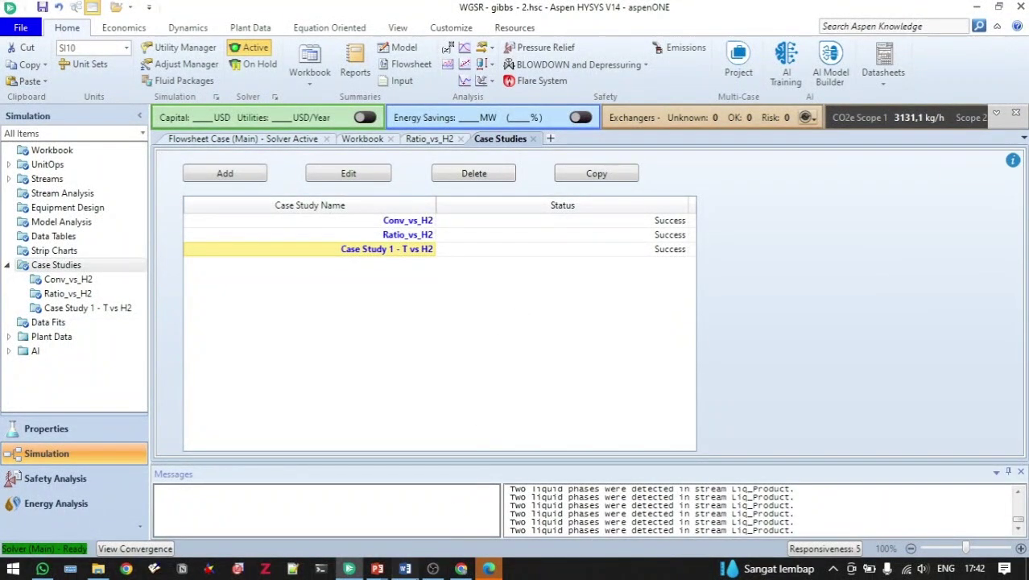
Switch to the Word outline and review the Gibbs Reactor tasks, from the steam-to-CO ratio variation to the Adjust feature
left_click(406, 569)
scroll(456, 346, "down", 2)
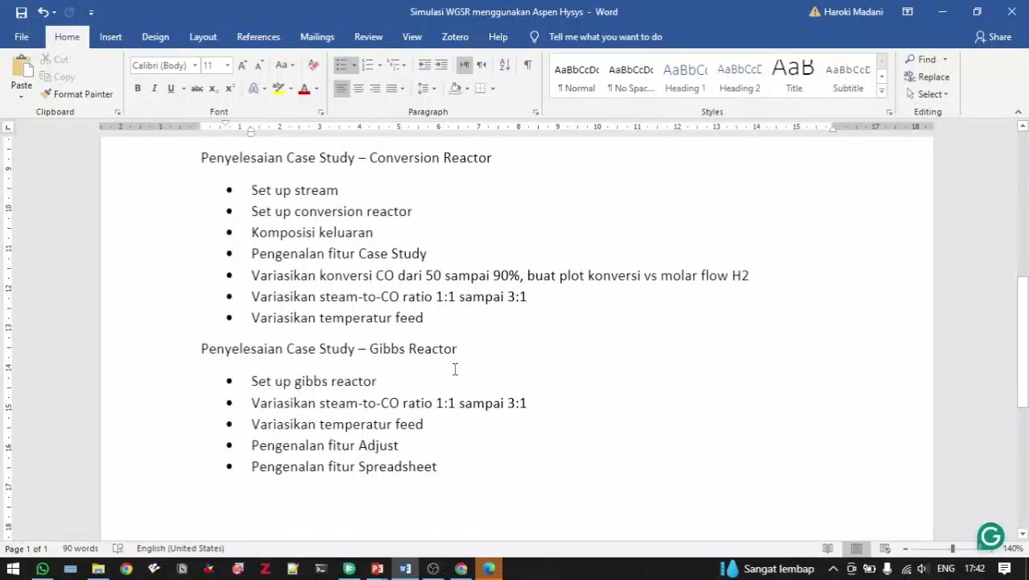
left_click_drag(255, 403, 536, 403)
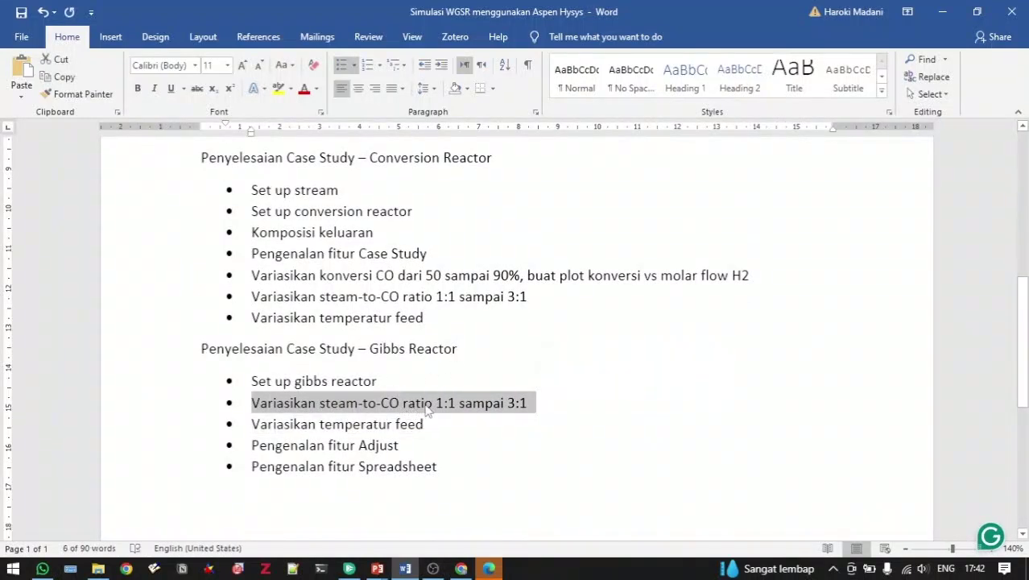
left_click_drag(259, 425, 424, 424)
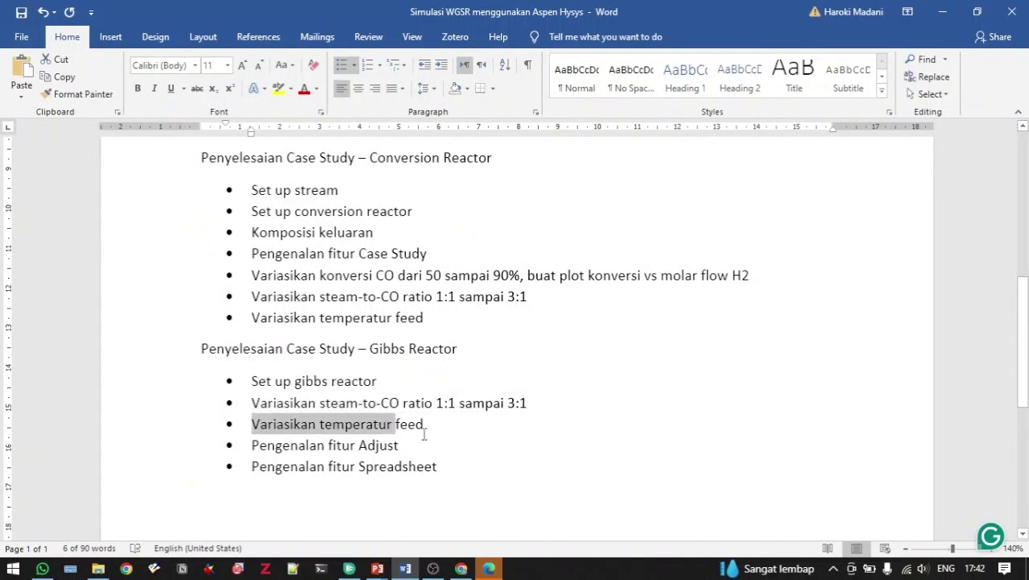
key("Down")
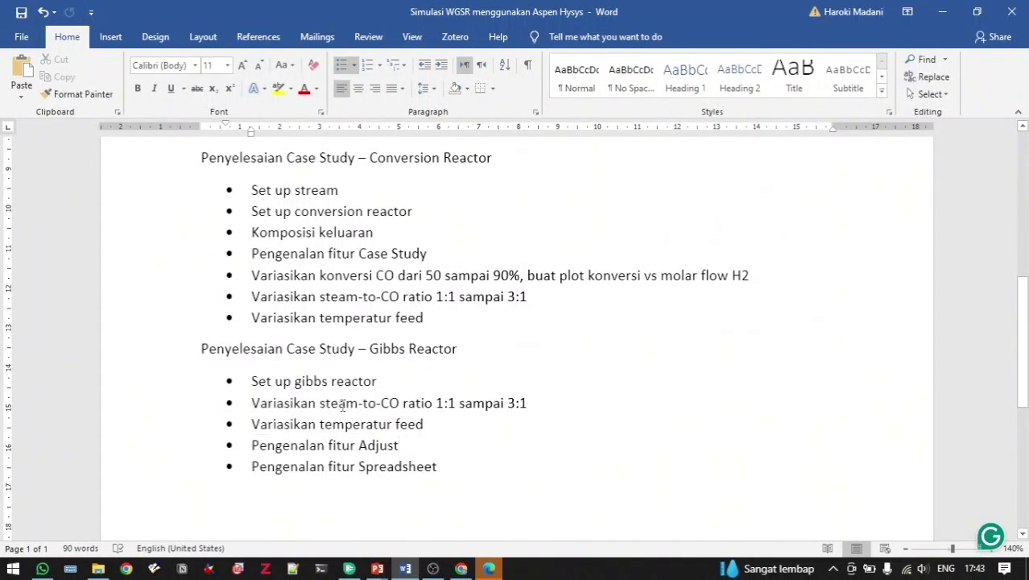
left_click_drag(358, 413, 487, 415)
left_click(473, 404)
left_click_drag(252, 446, 444, 457)
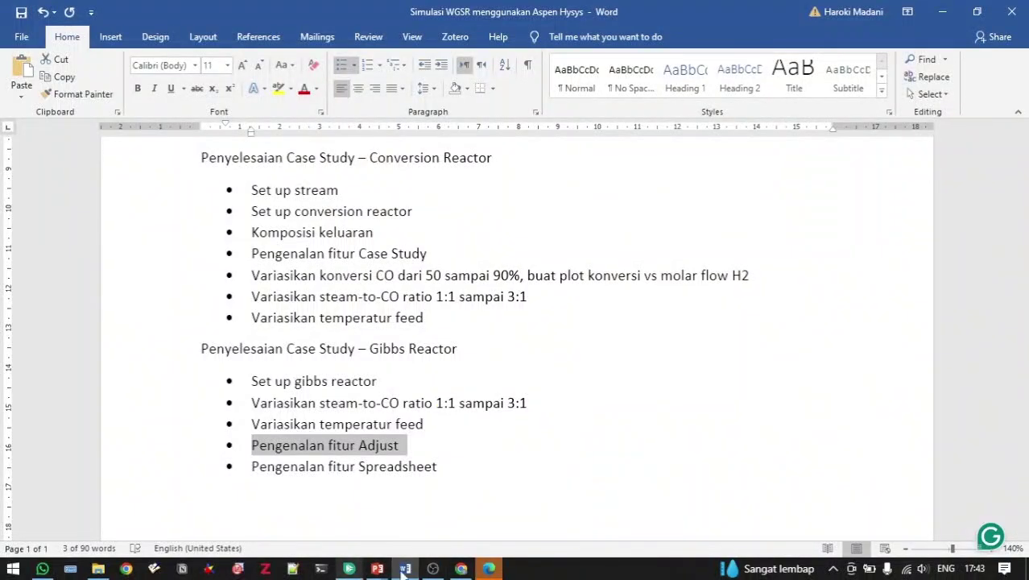
Return to the main flowsheet in Aspen HYSYS and inspect the stream compositions in the Gibbs Reactor's worksheet
left_click(349, 569)
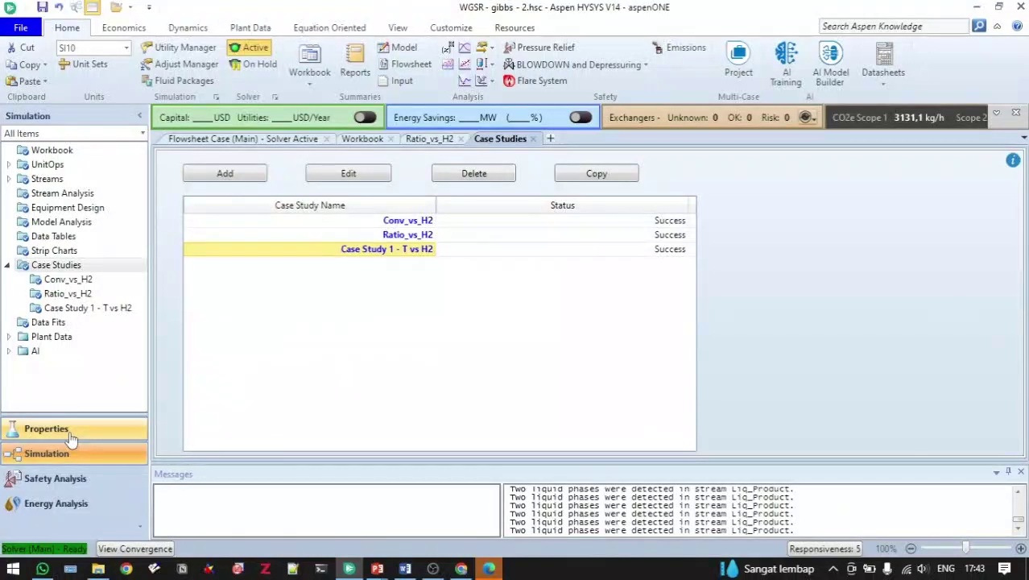
left_click(278, 140)
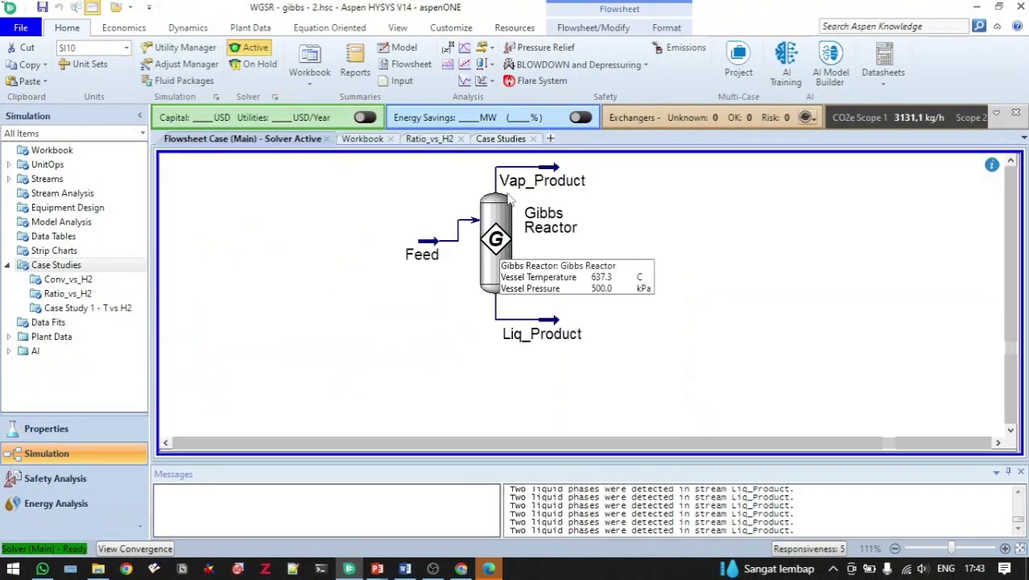
mouse_move(553, 182)
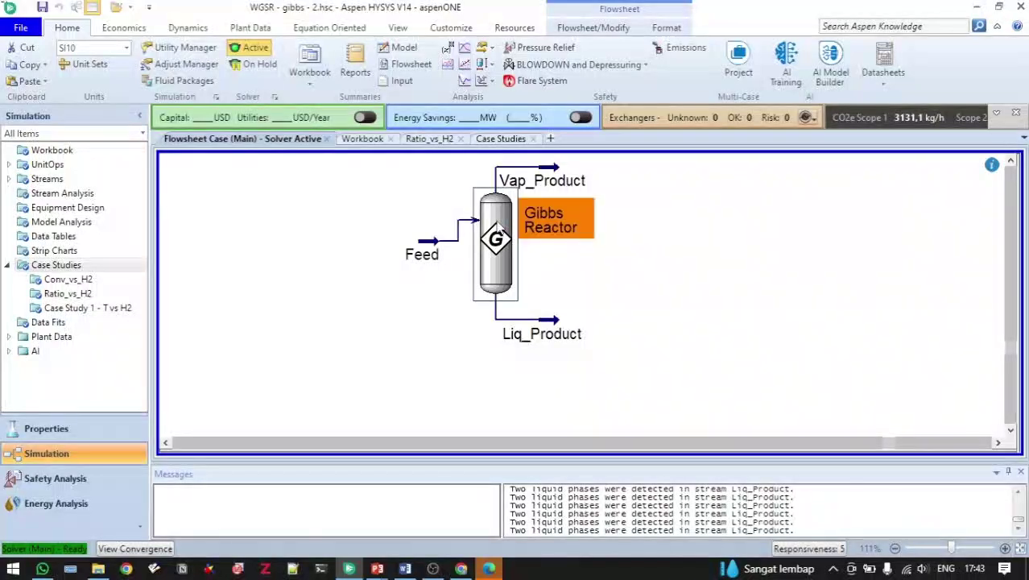
double_click(497, 226)
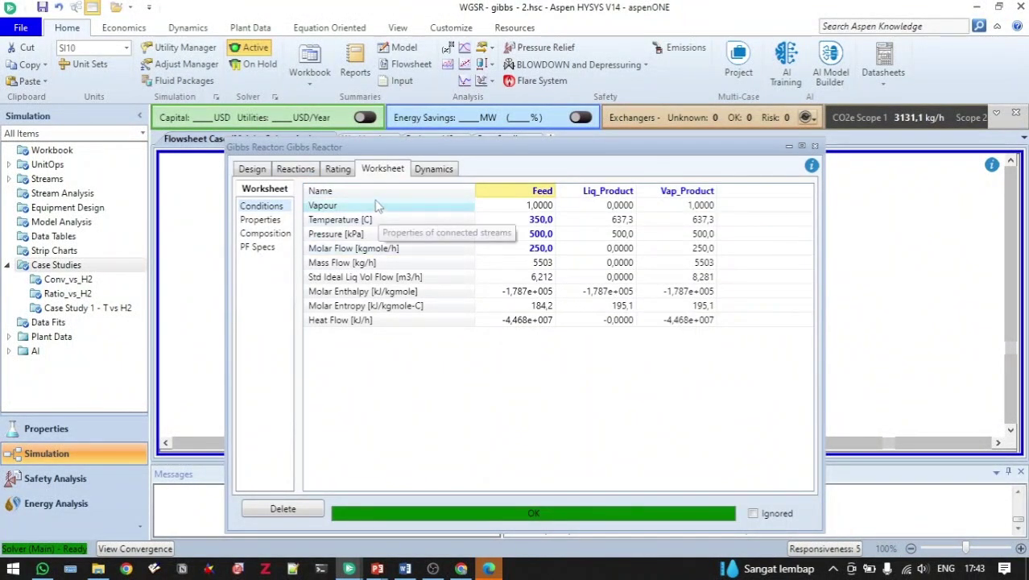
left_click(265, 233)
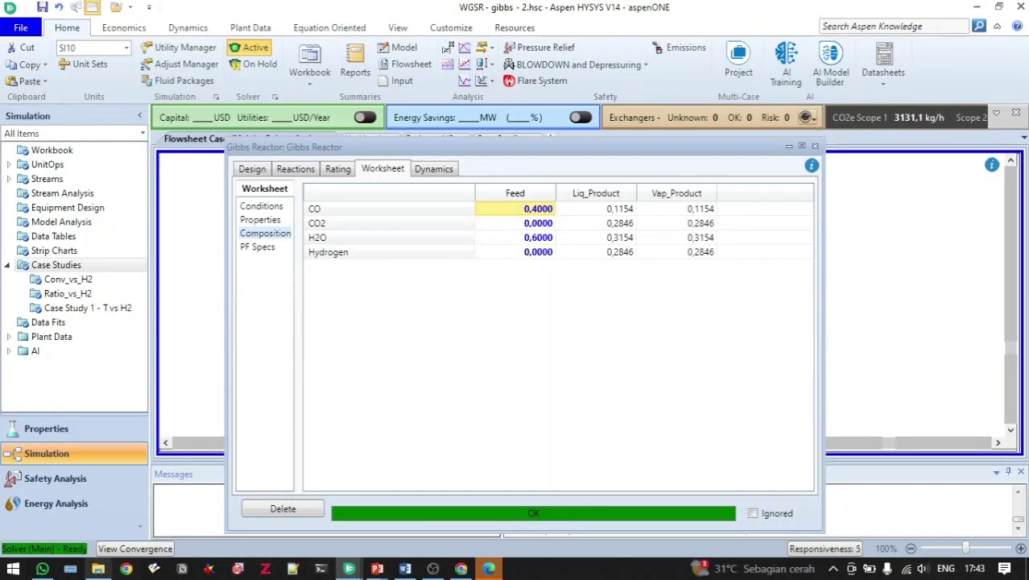
Open Notepad, note the CO conversion formula (Cin-Cout)/Cin scaled by 100, and minimize the note
left_click(13, 569)
type("notepad")
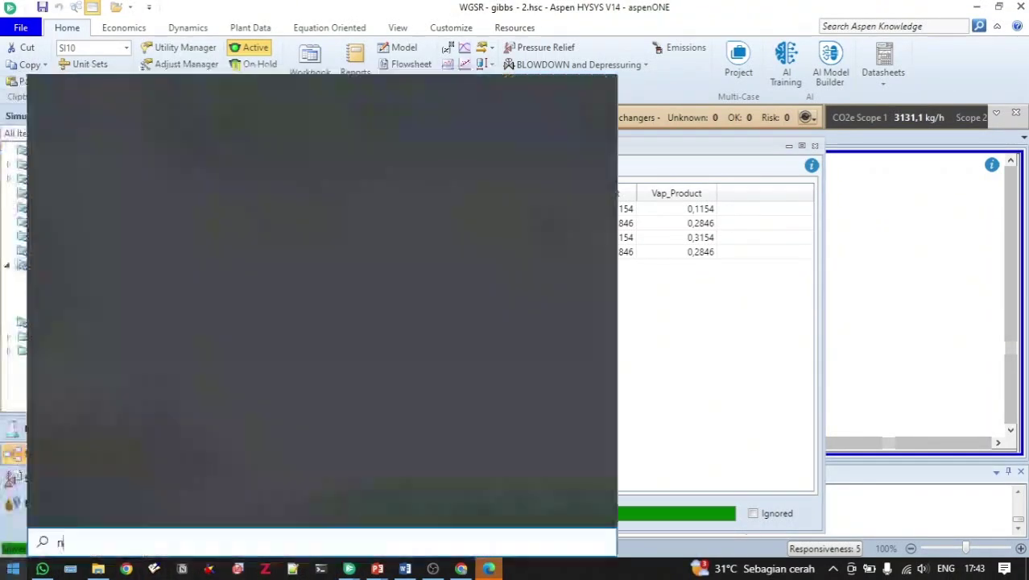
key("Return")
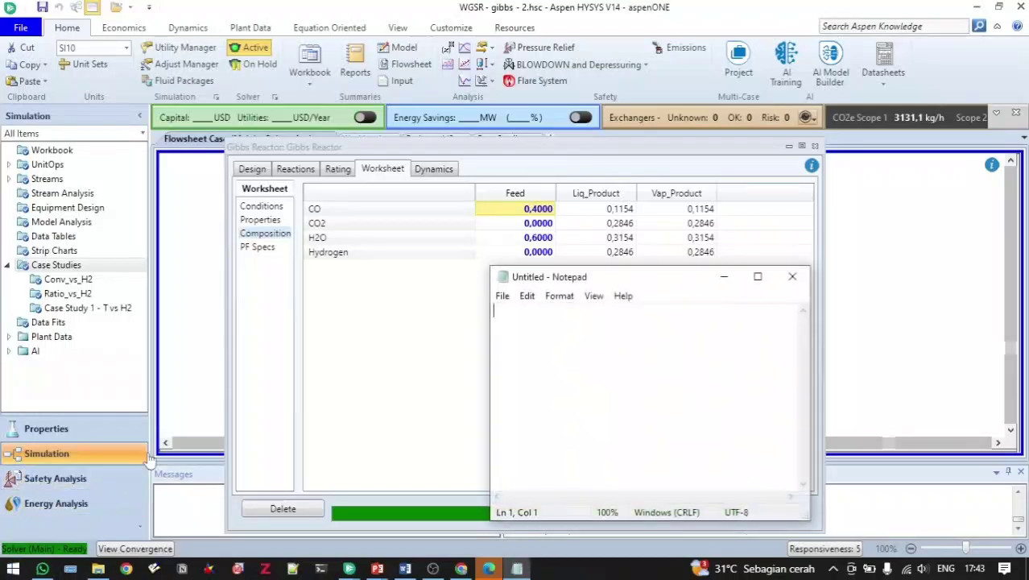
mouse_move(432, 568)
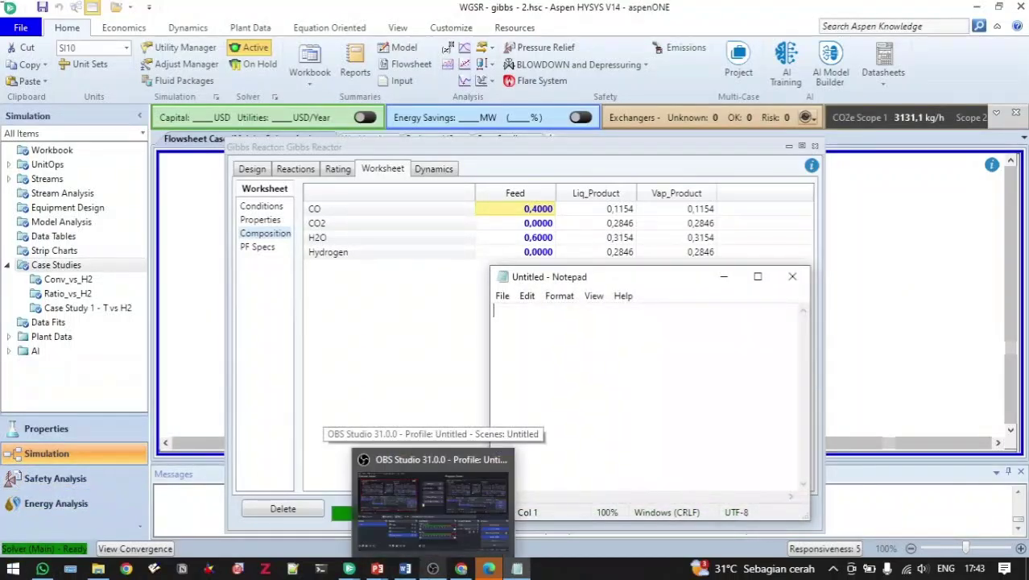
type("Cin-Cou")
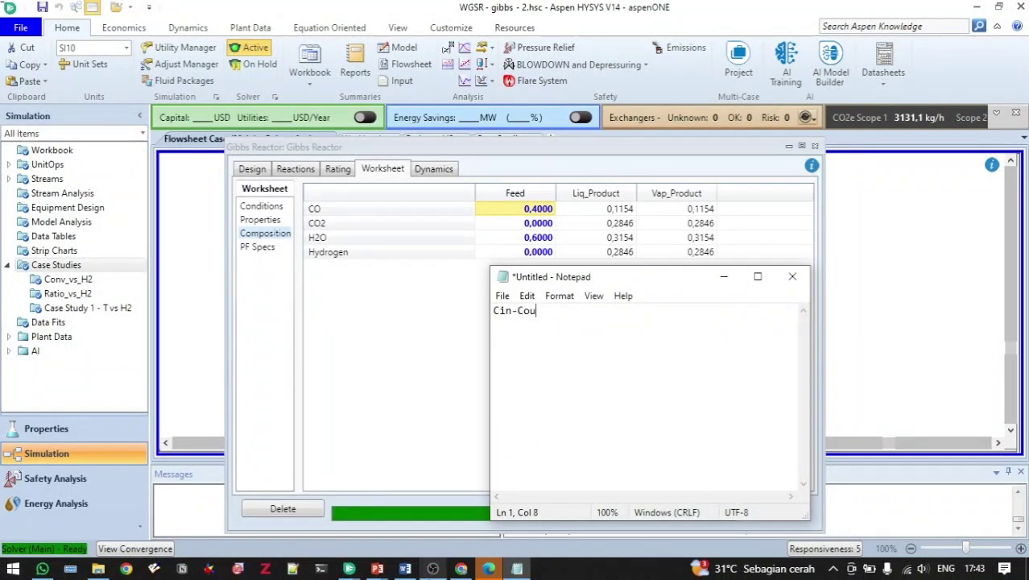
type("t)")
type("(")
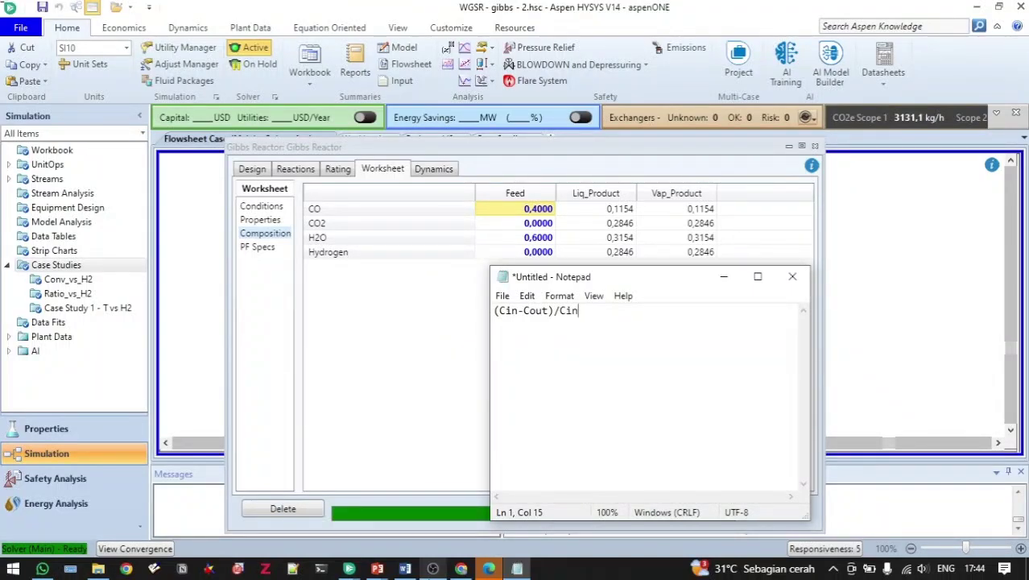
type("100")
left_click(724, 276)
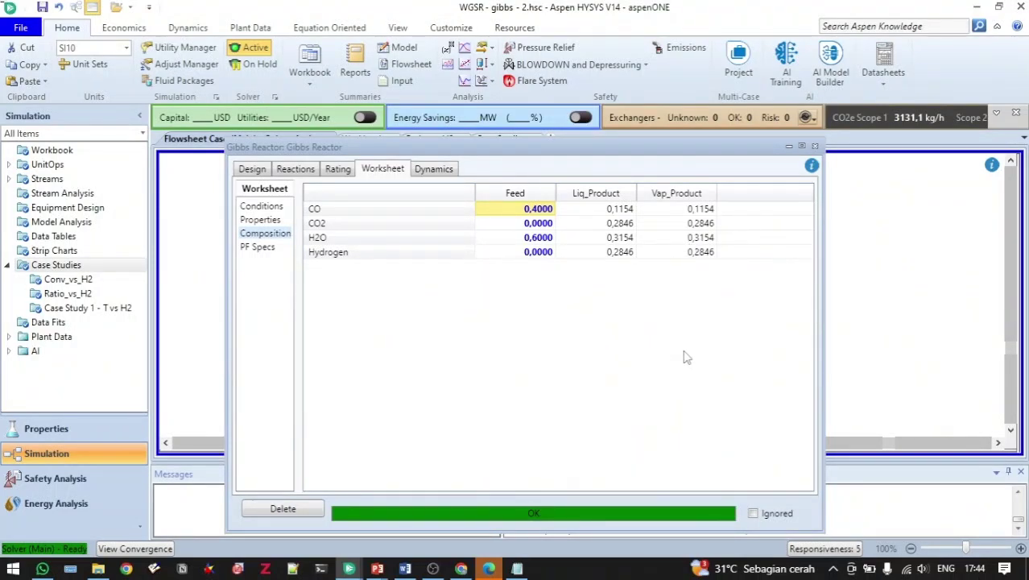
Close the Gibbs Reactor window and check the "Pengenalan fitur Spreadsheet" item in the Word outline
left_click(815, 147)
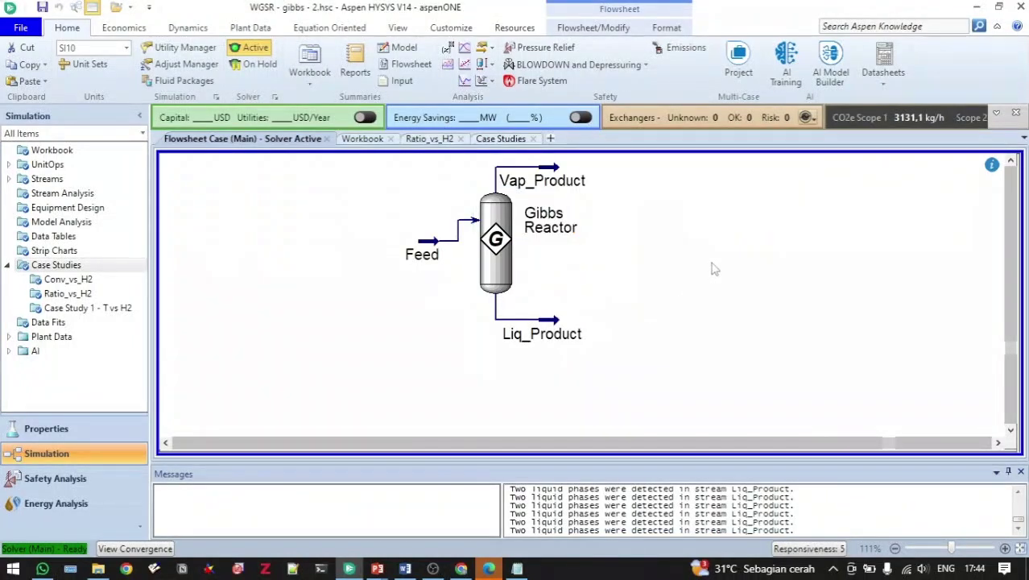
left_click(1012, 162)
left_click(1012, 161)
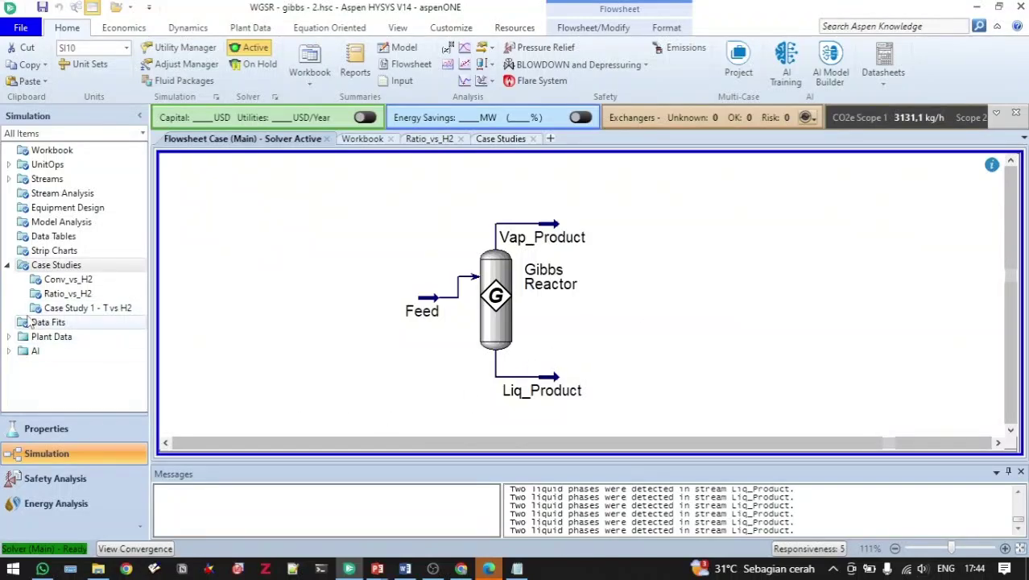
left_click(407, 570)
left_click(279, 474)
left_click_drag(266, 467, 448, 475)
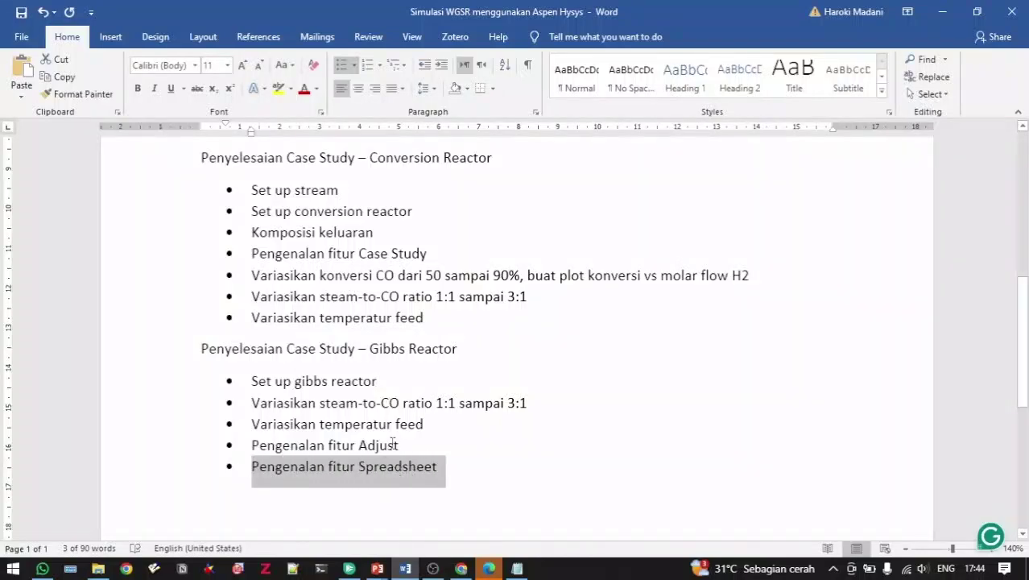
Return to Aspen HYSYS, find the Spreadsheet object with "spread", and place it beside the Gibbs Reactor in the flowsheet
left_click(349, 569)
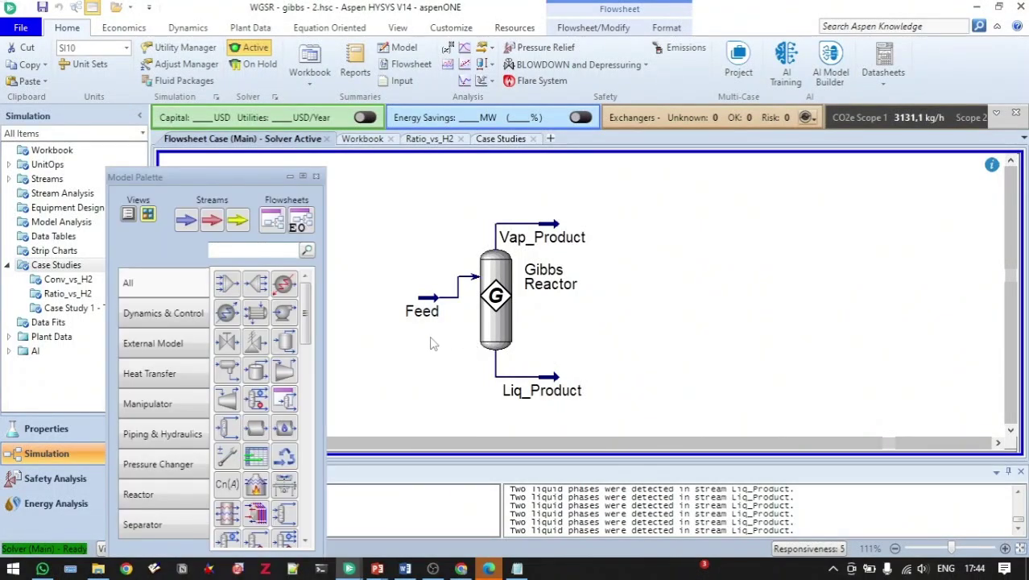
type("spread")
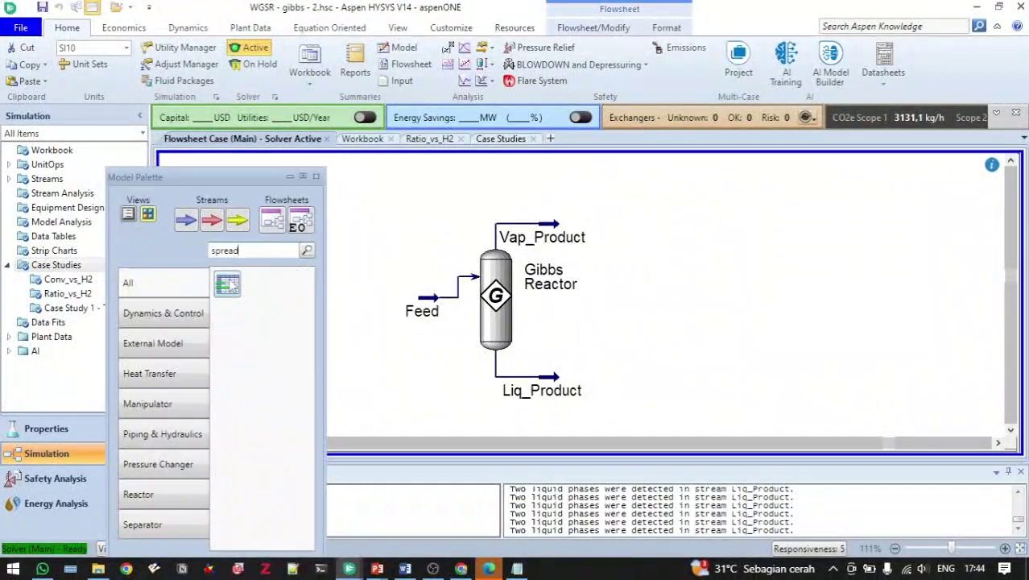
left_click_drag(228, 283, 650, 268)
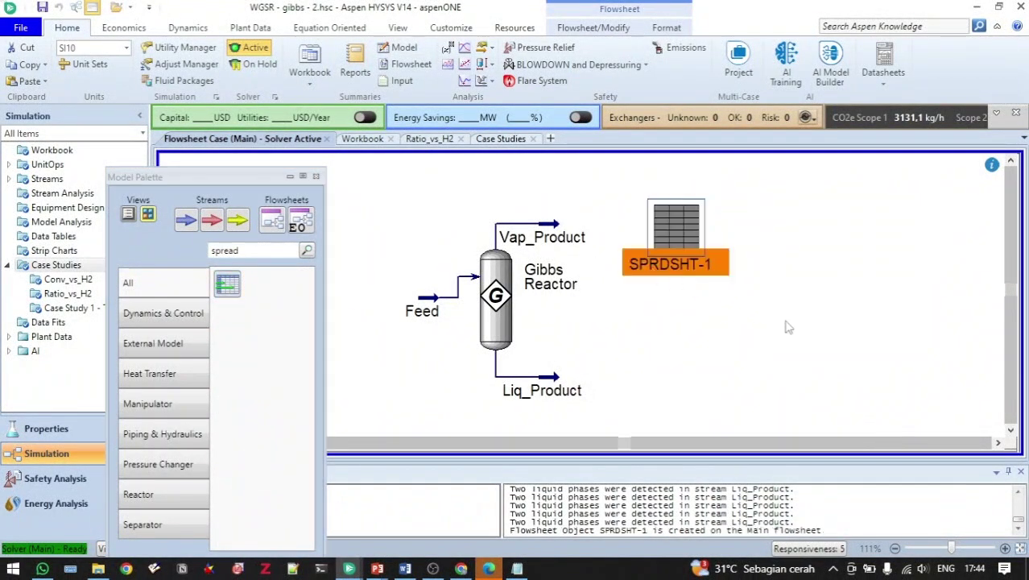
left_click(785, 323)
left_click(316, 176)
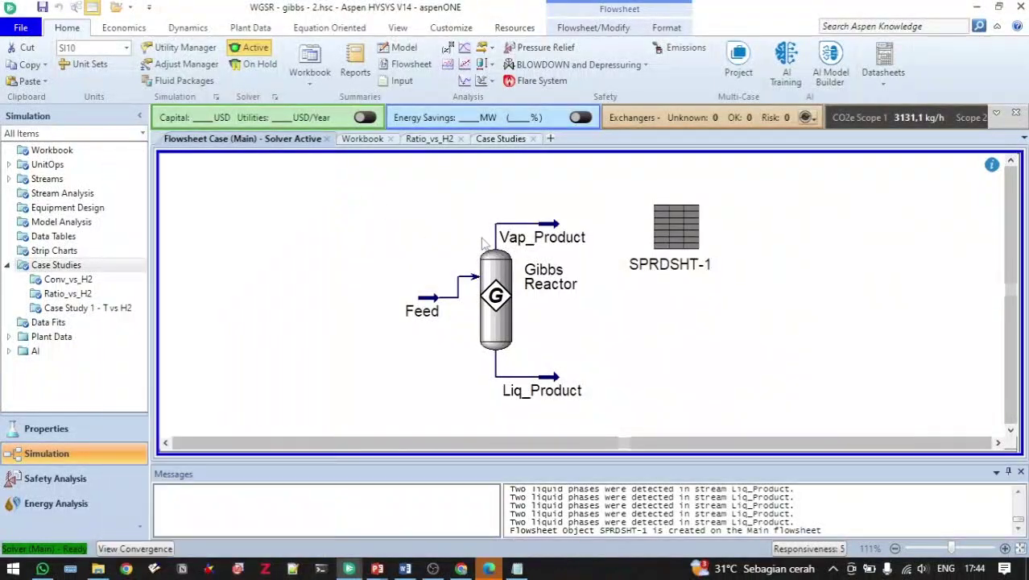
Open the new spreadsheet's cell grid and enter the labels Cin, Cout and Conversion in cells A2 to A4
double_click(675, 230)
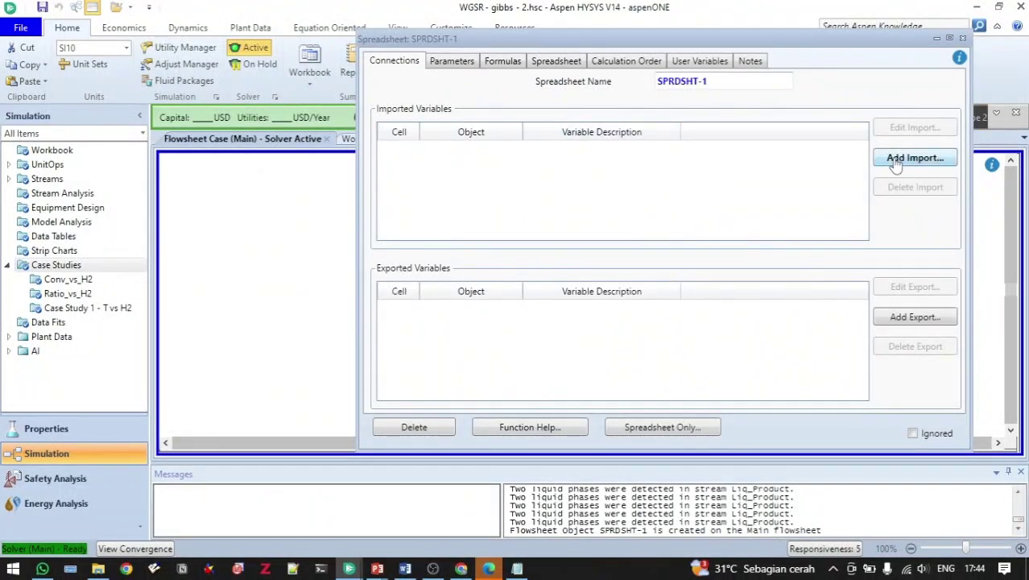
left_click(574, 67)
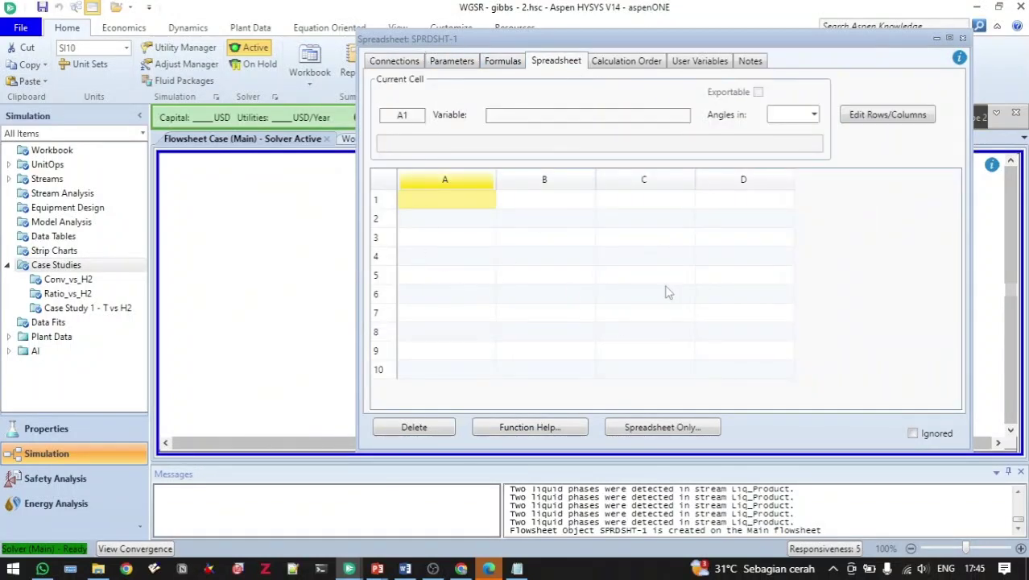
left_click(468, 217)
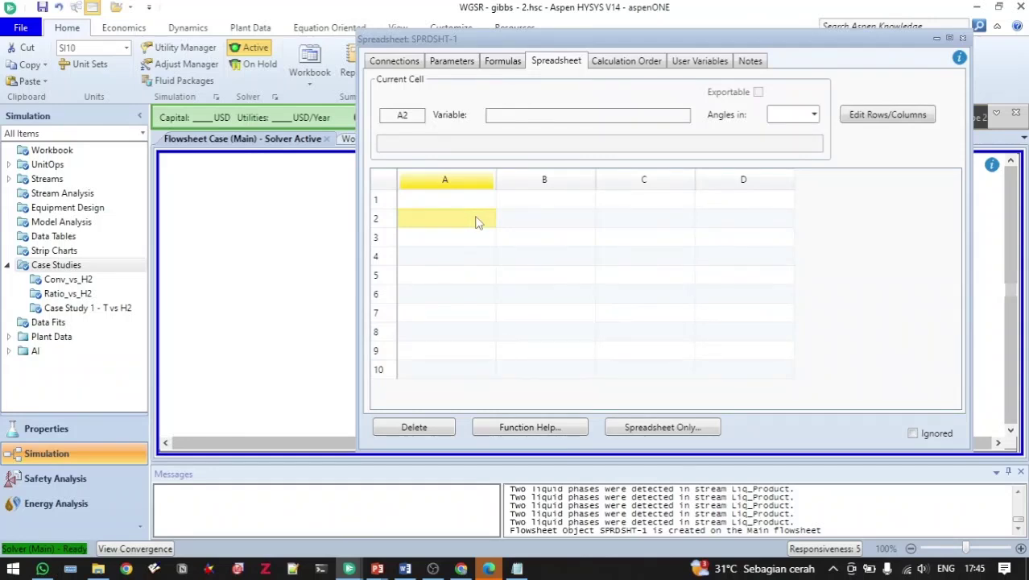
type("Cin")
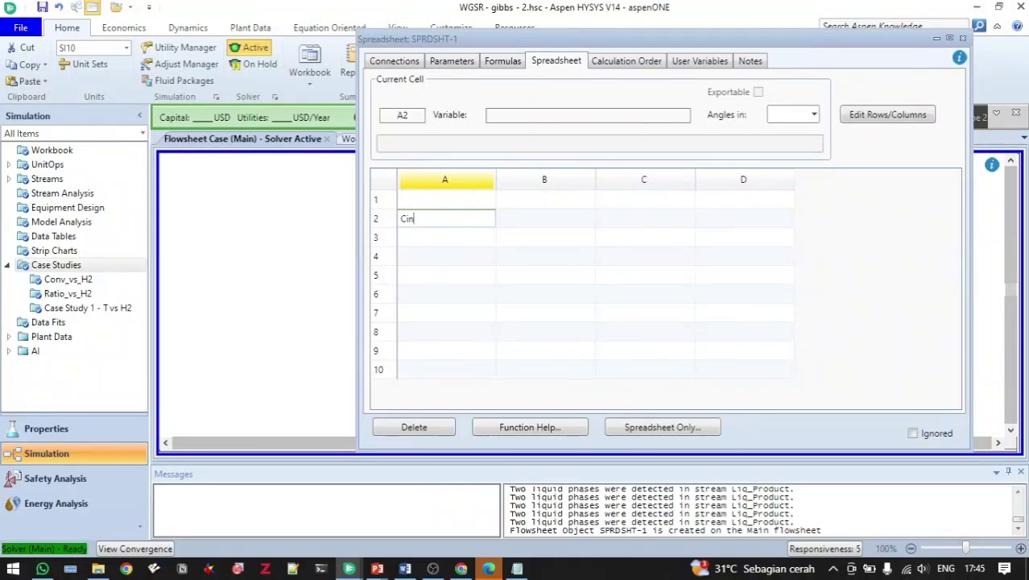
key("Return")
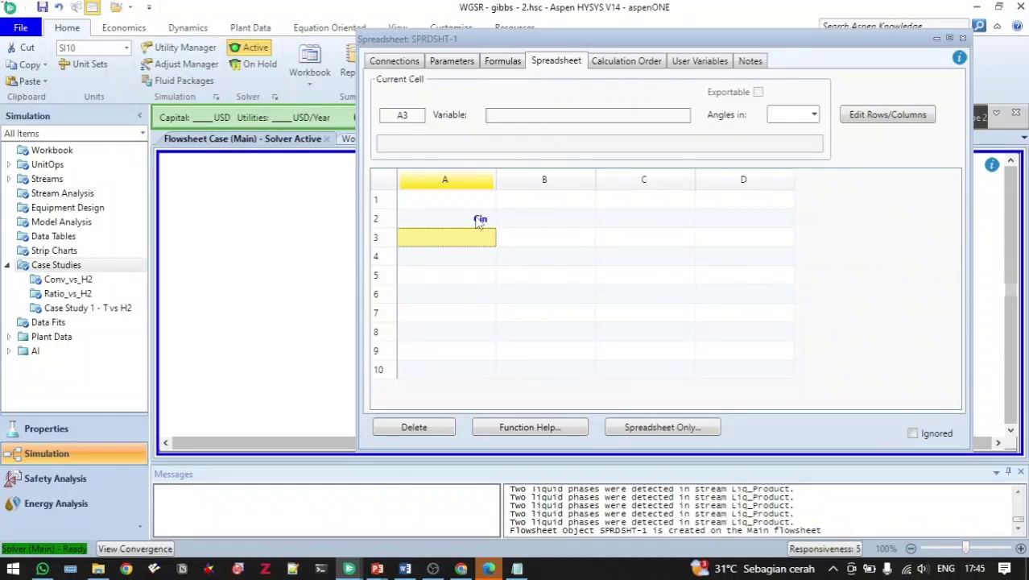
type("Cout")
key("Return")
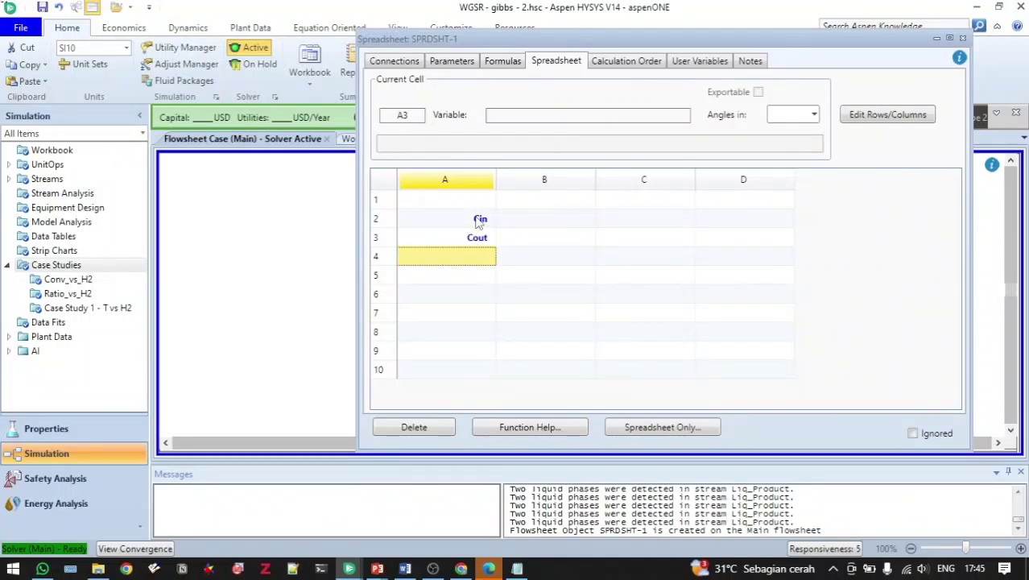
type("C")
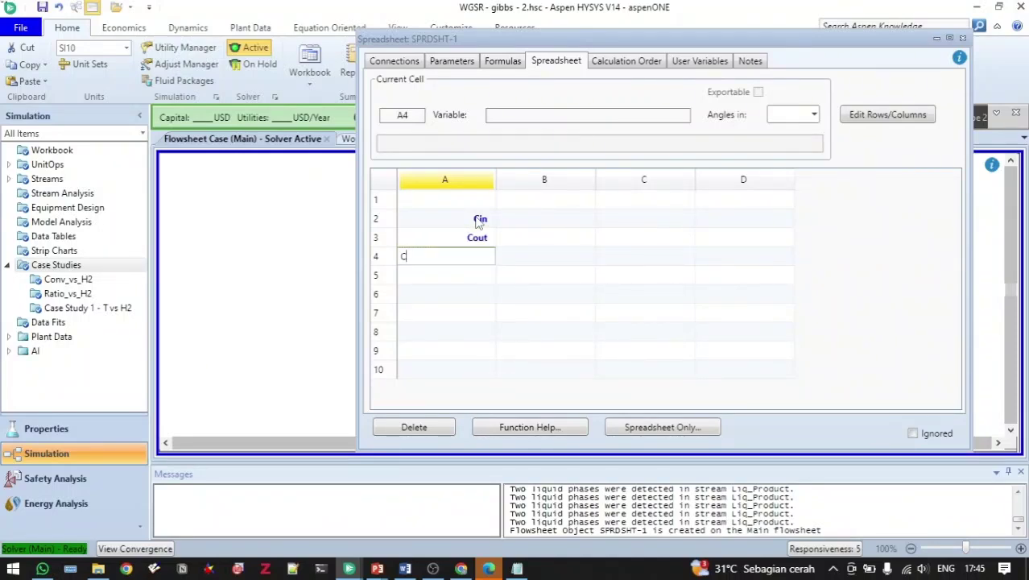
type("onversion")
key("Return")
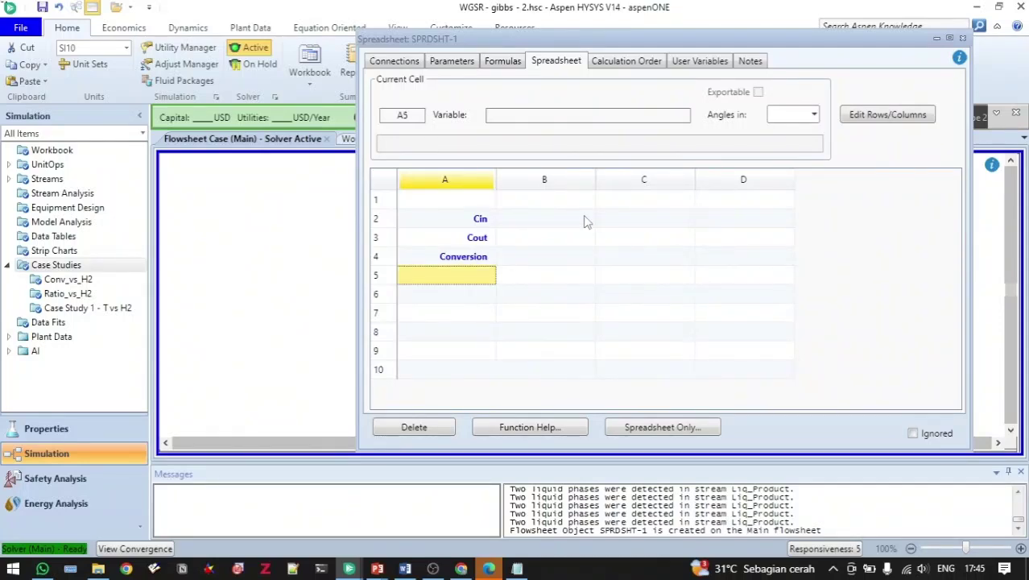
left_click(588, 222)
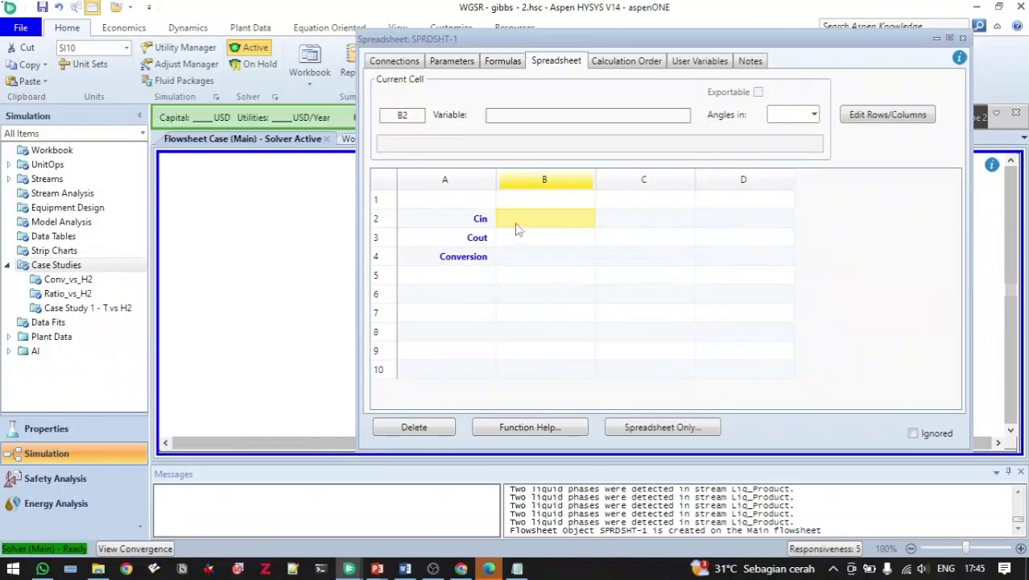
right_click(550, 215)
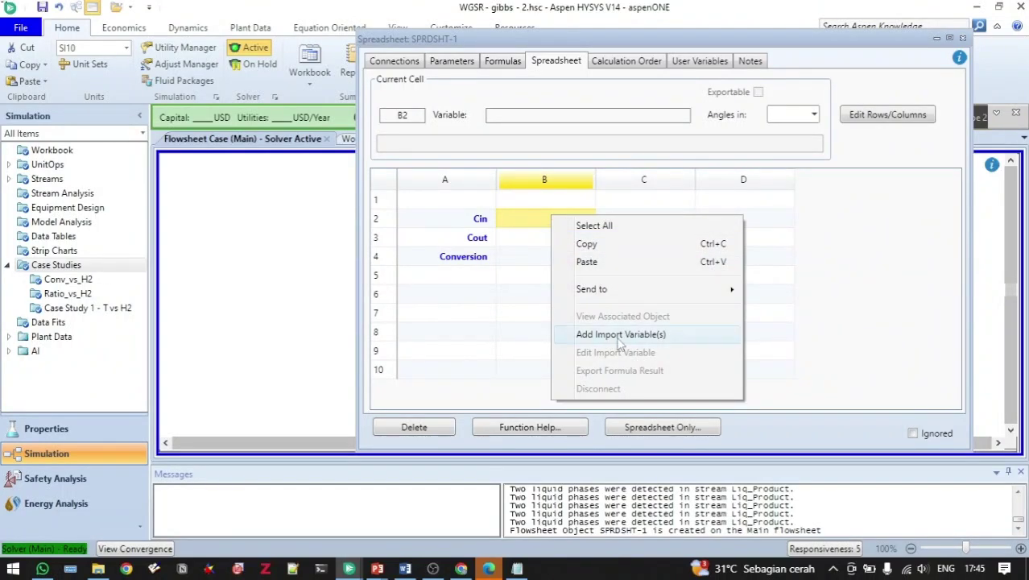
left_click(532, 334)
left_click(532, 334)
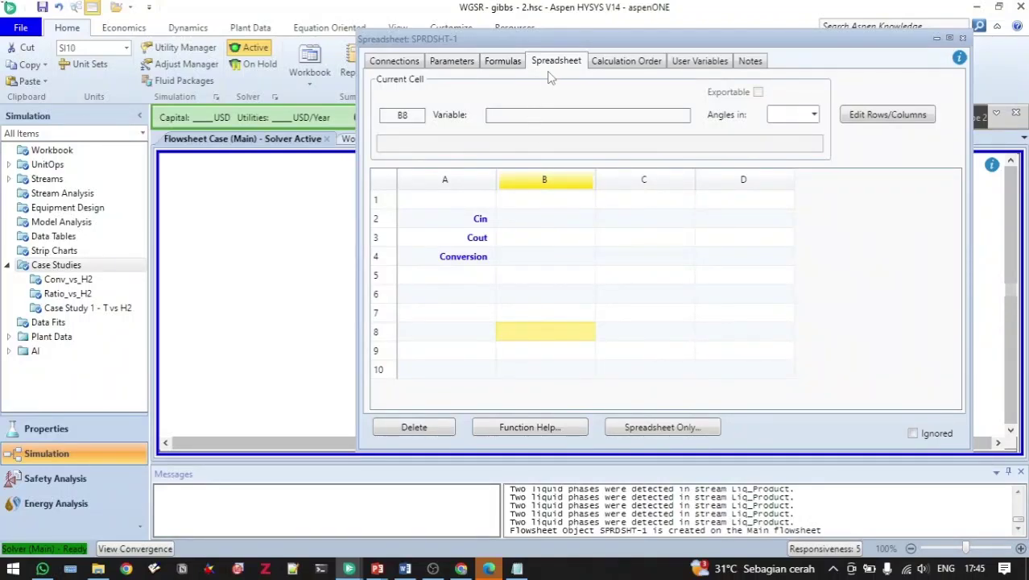
left_click(535, 218)
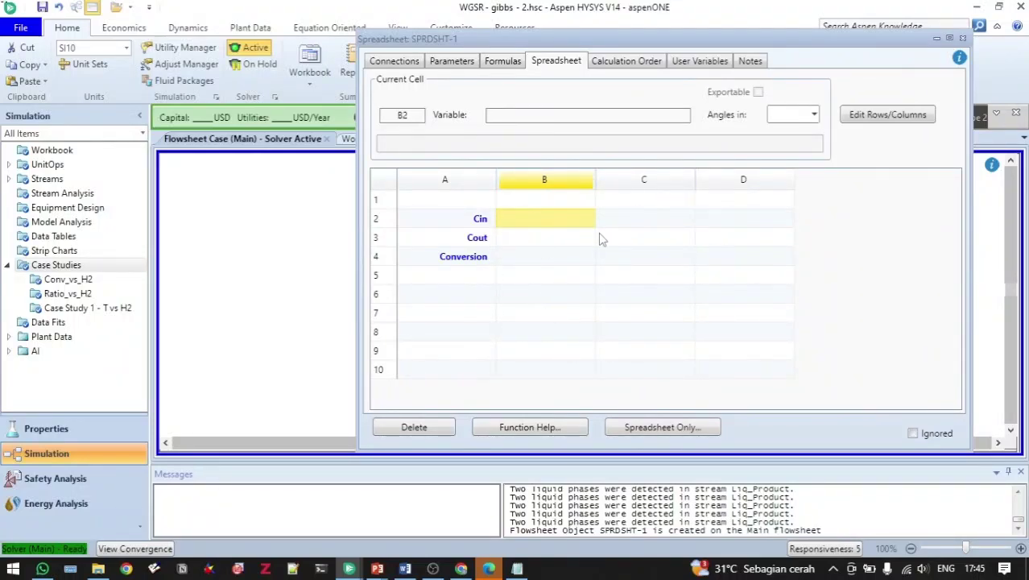
left_click(475, 226)
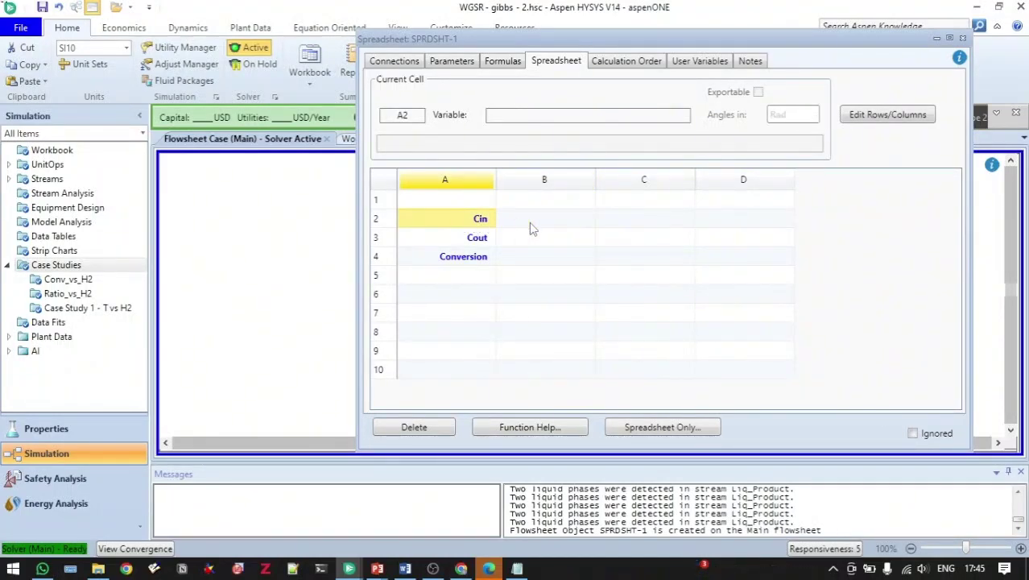
right_click(480, 227)
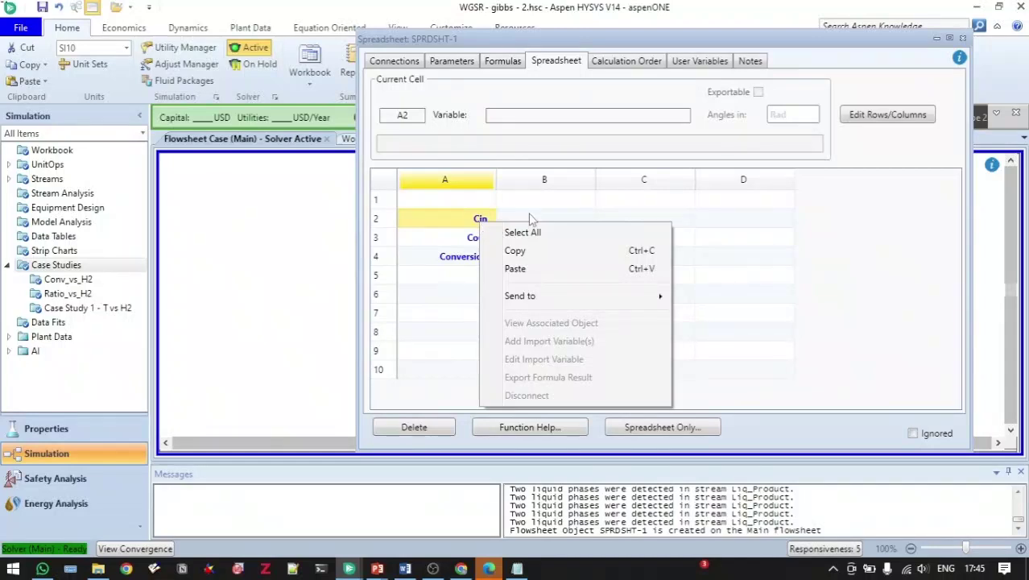
left_click(554, 217)
left_click(470, 225)
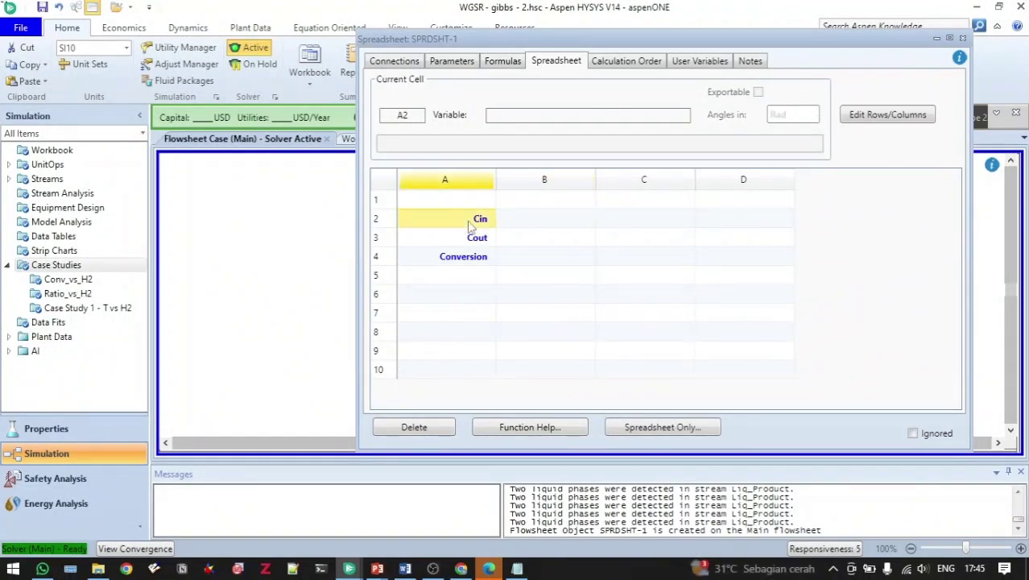
right_click(471, 226)
left_click(471, 230)
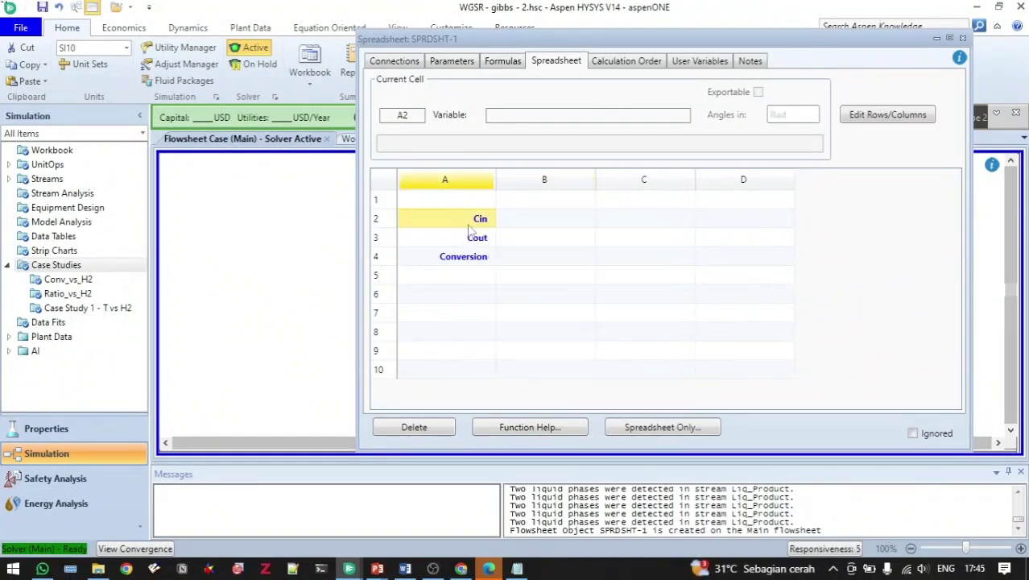
left_click(548, 227)
left_click(631, 225)
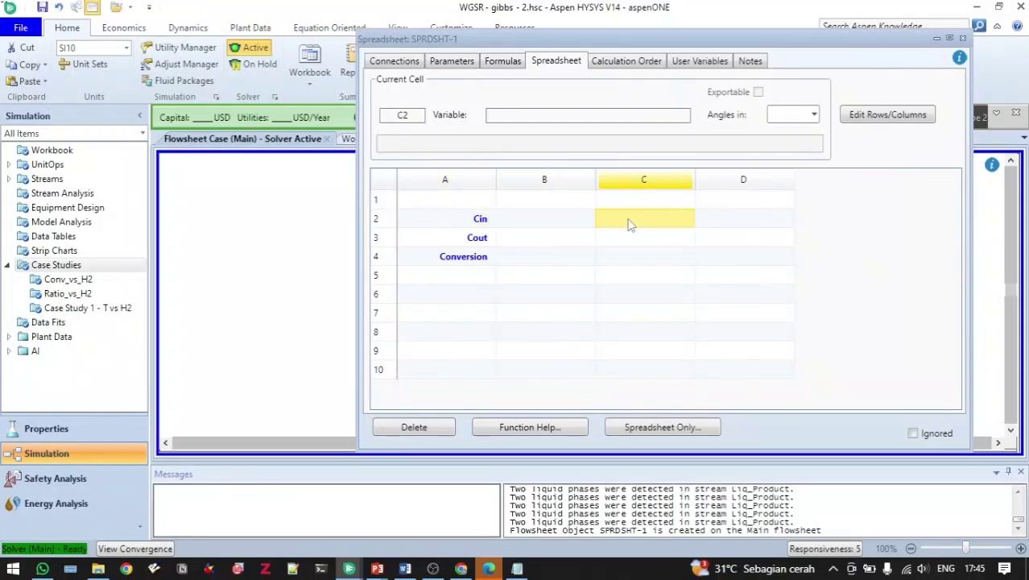
right_click(628, 219)
left_click(554, 221)
left_click(552, 221)
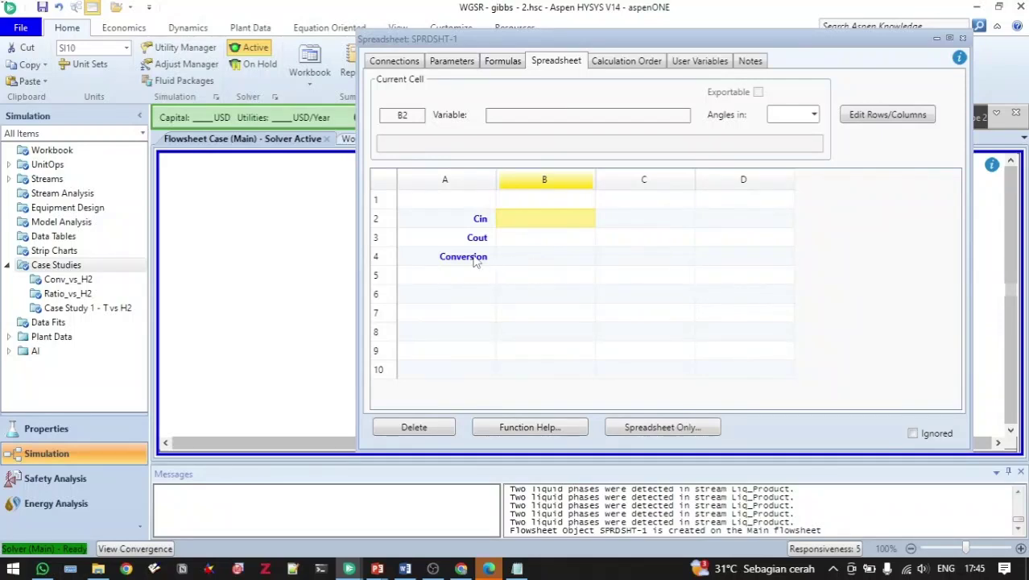
right_click(545, 224)
left_click(486, 225)
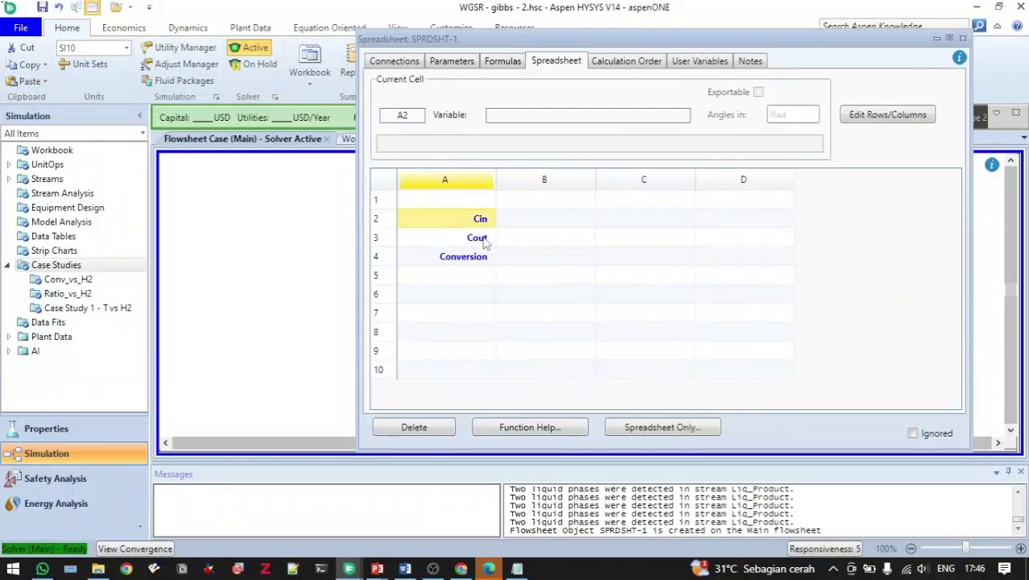
left_click(486, 241)
Import the Feed stream's Master Comp Molar Flow of CO into cell B2, filtering the variables with "comp"
left_click(556, 224)
right_click(556, 224)
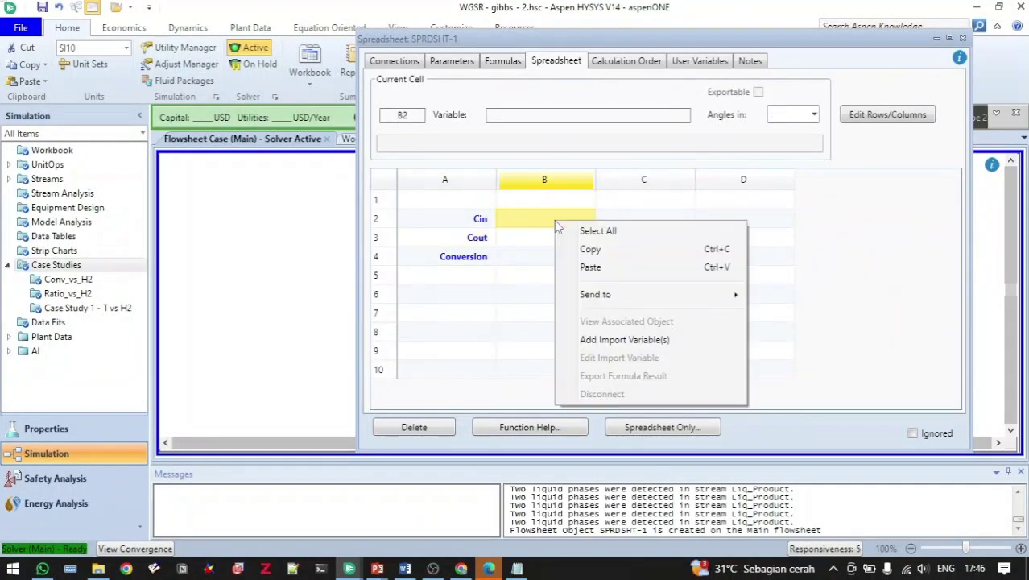
left_click(629, 339)
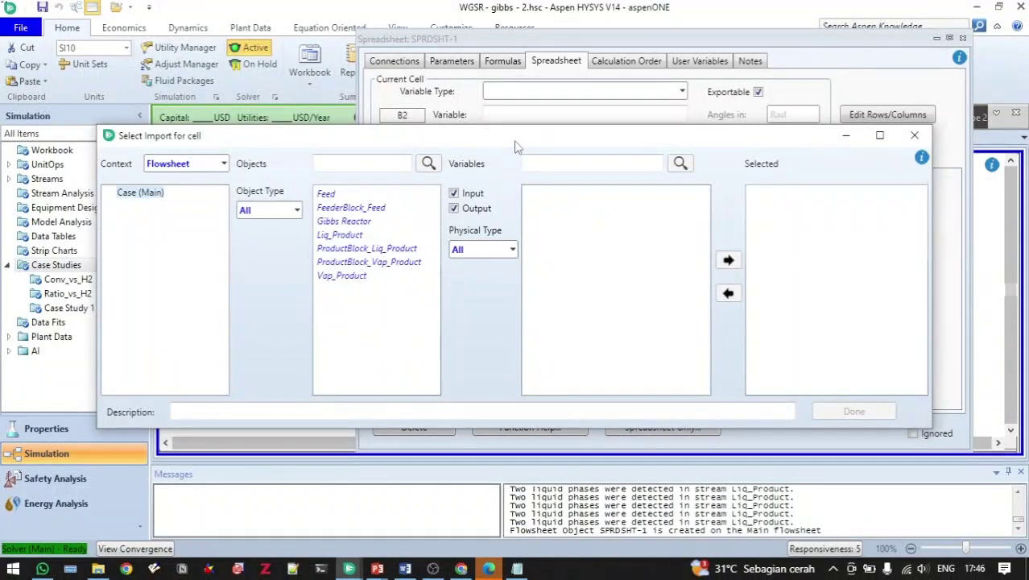
left_click_drag(516, 146, 553, 221)
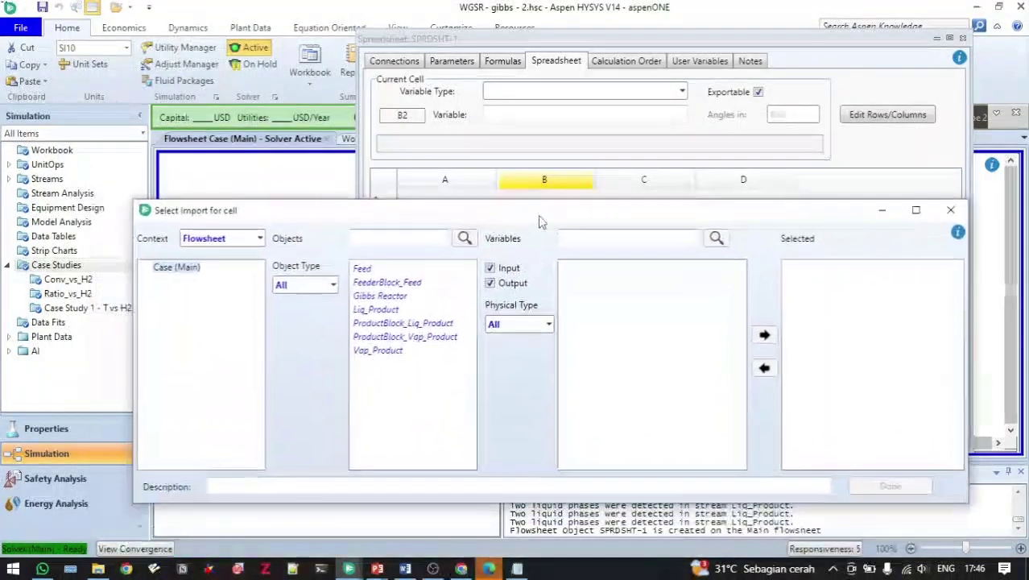
left_click(381, 274)
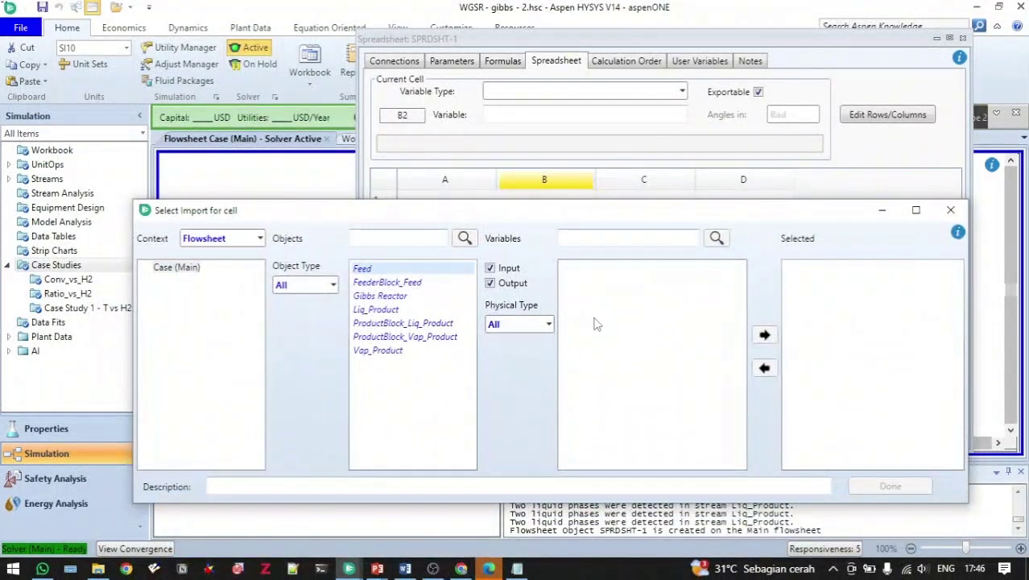
left_click(628, 238)
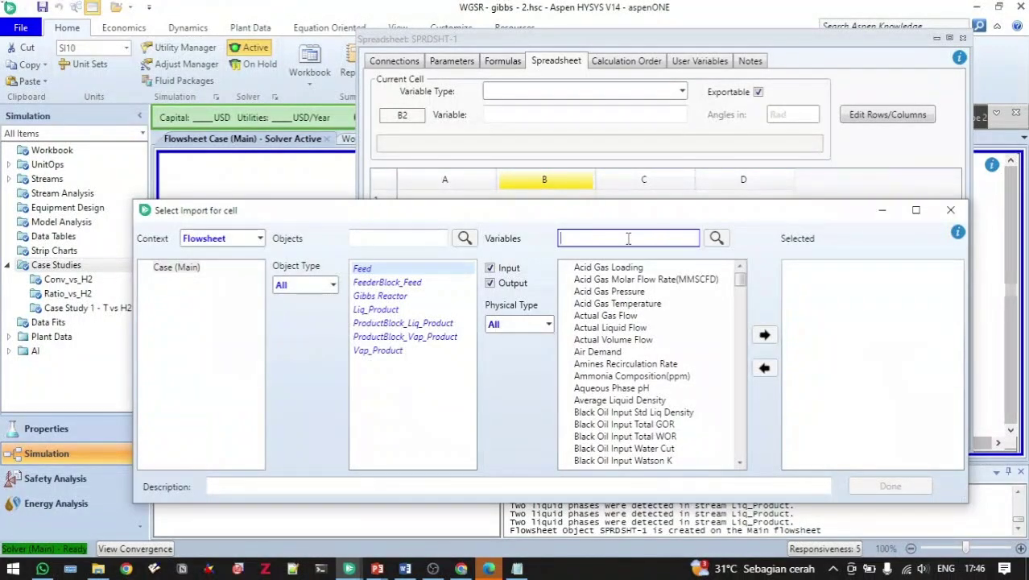
type("comp")
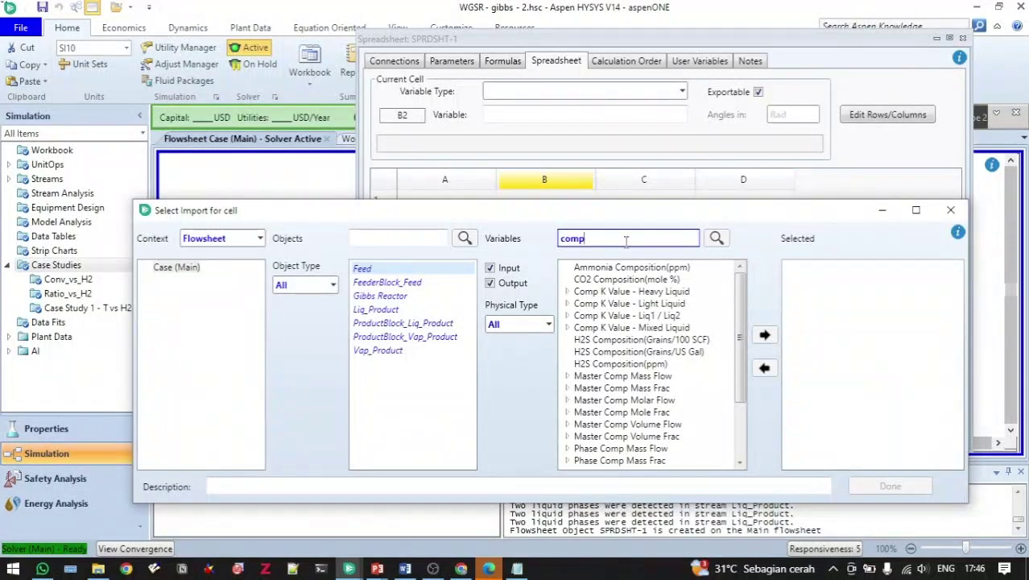
left_click(567, 400)
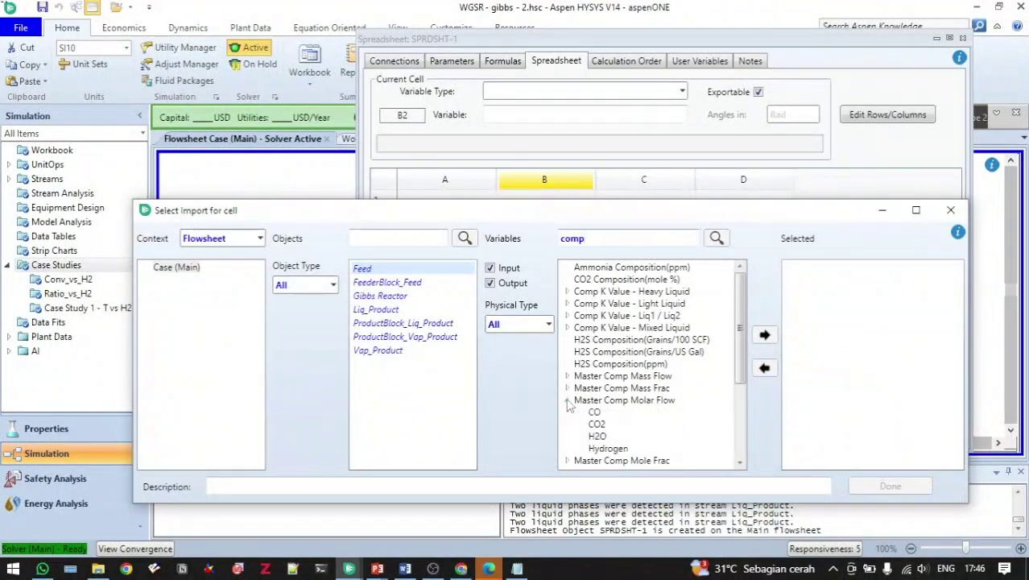
scroll(664, 409, "down", 1)
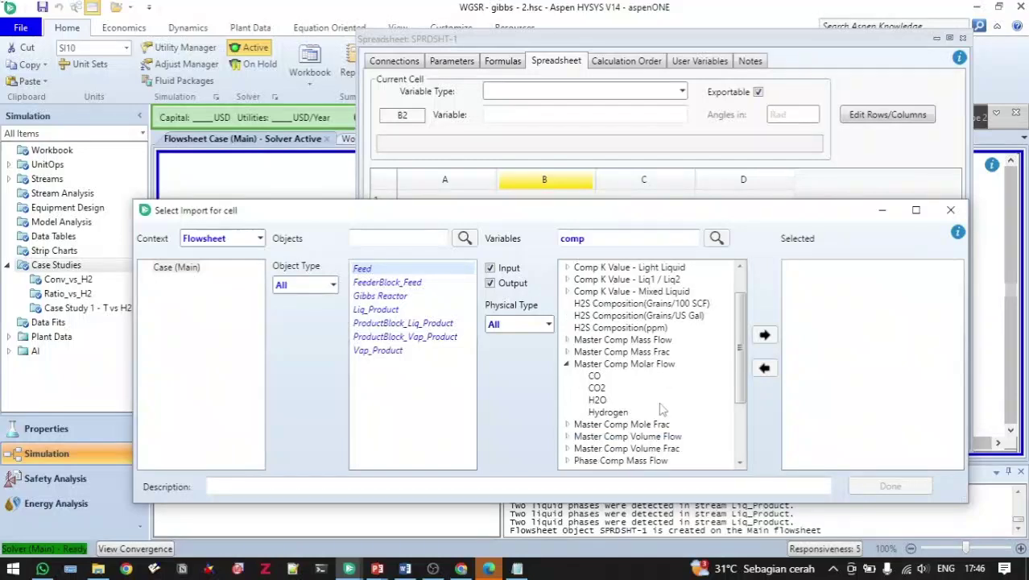
left_click(594, 375)
left_click(764, 335)
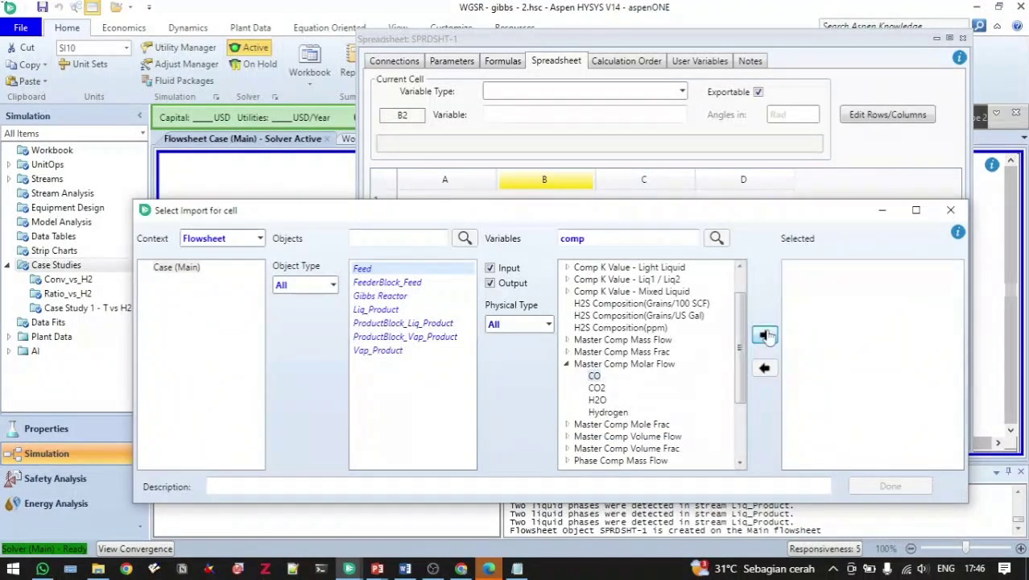
left_click(902, 487)
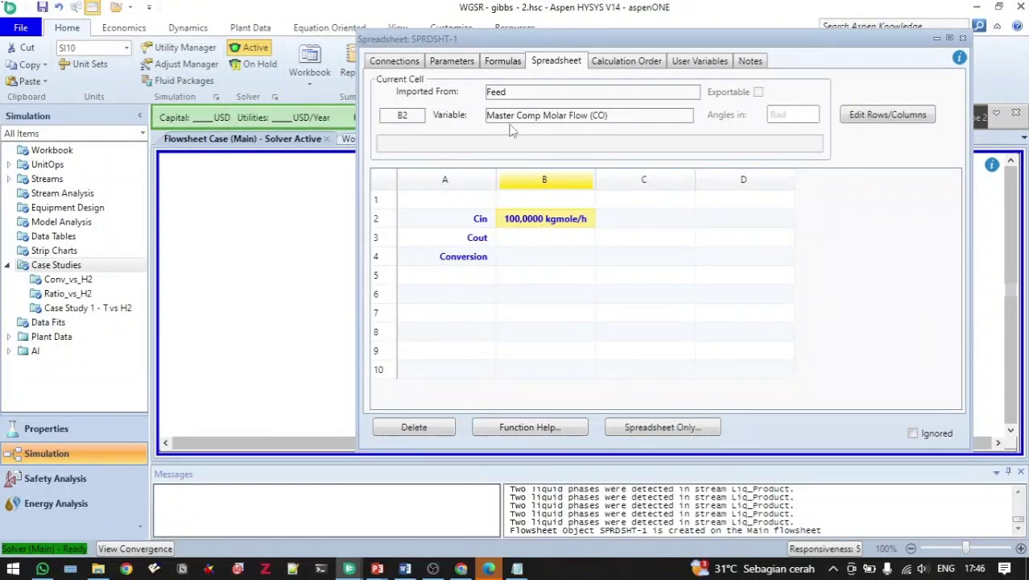
Import the Vap_Product stream's Master Comp Molar Flow of CO into cell B3, filtering the variables with "comp"
left_click(543, 243)
right_click(544, 242)
left_click(610, 361)
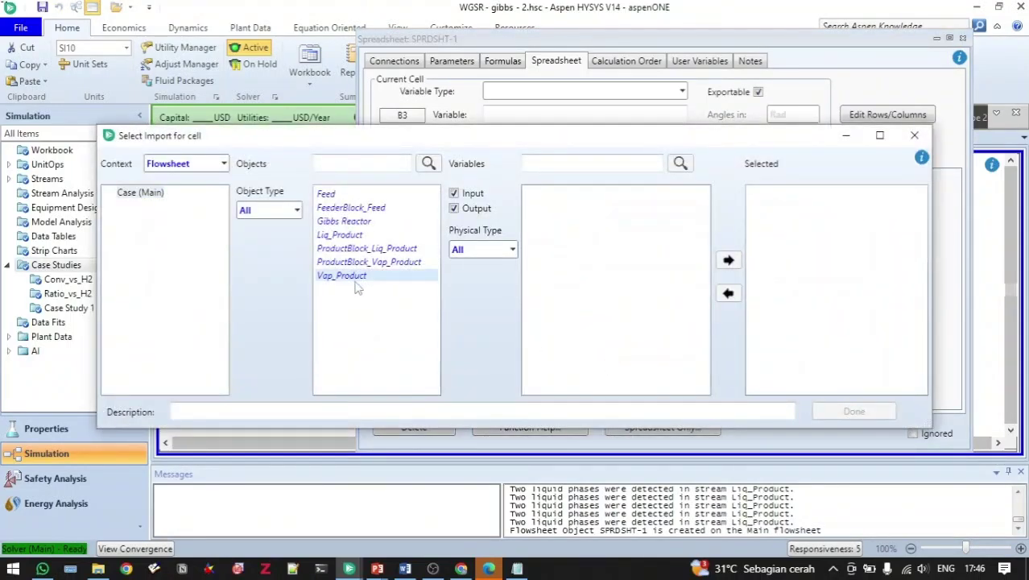
left_click(355, 278)
left_click(578, 163)
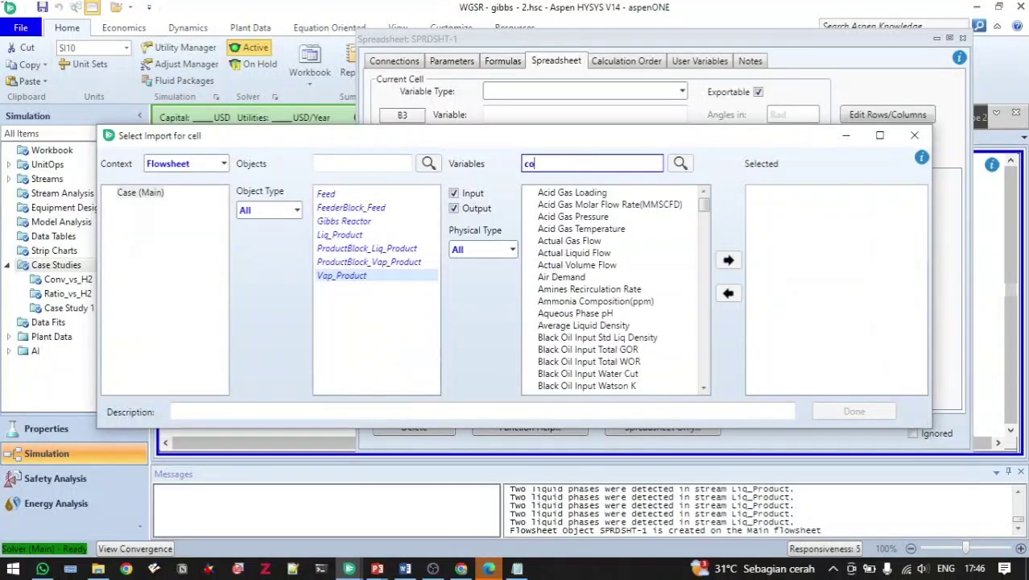
type("comp")
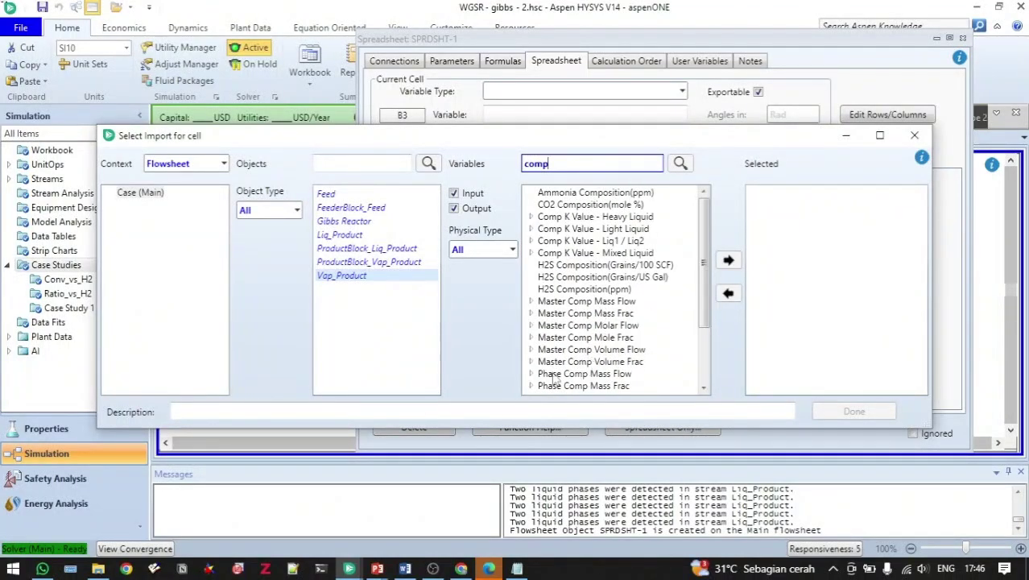
left_click(530, 325)
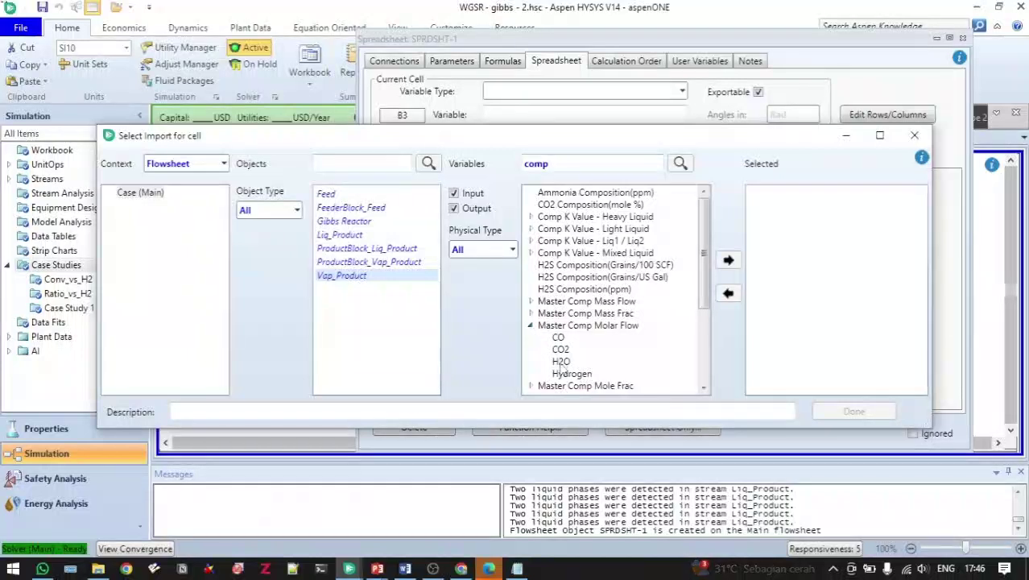
left_click(558, 338)
left_click(728, 260)
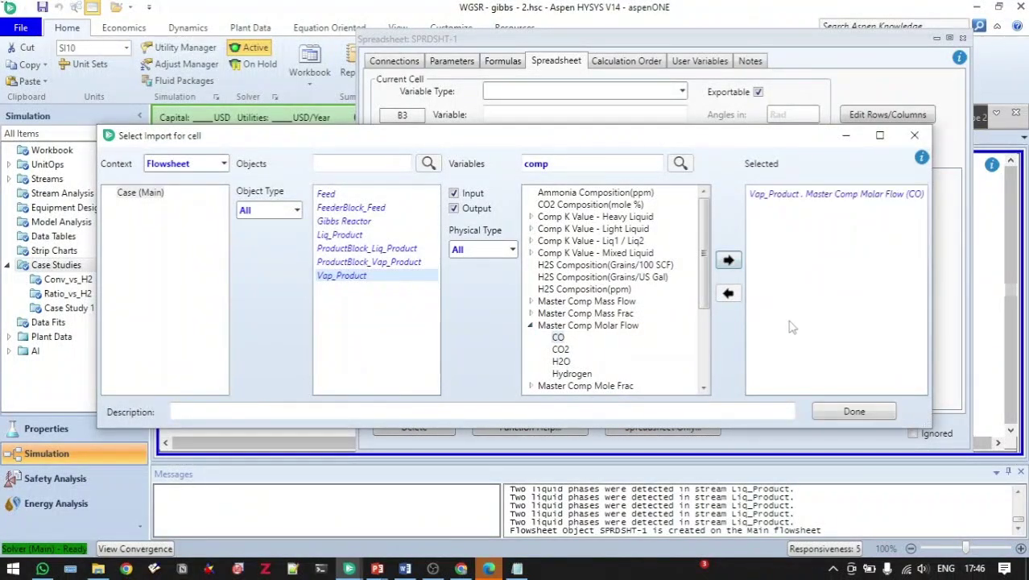
left_click(852, 414)
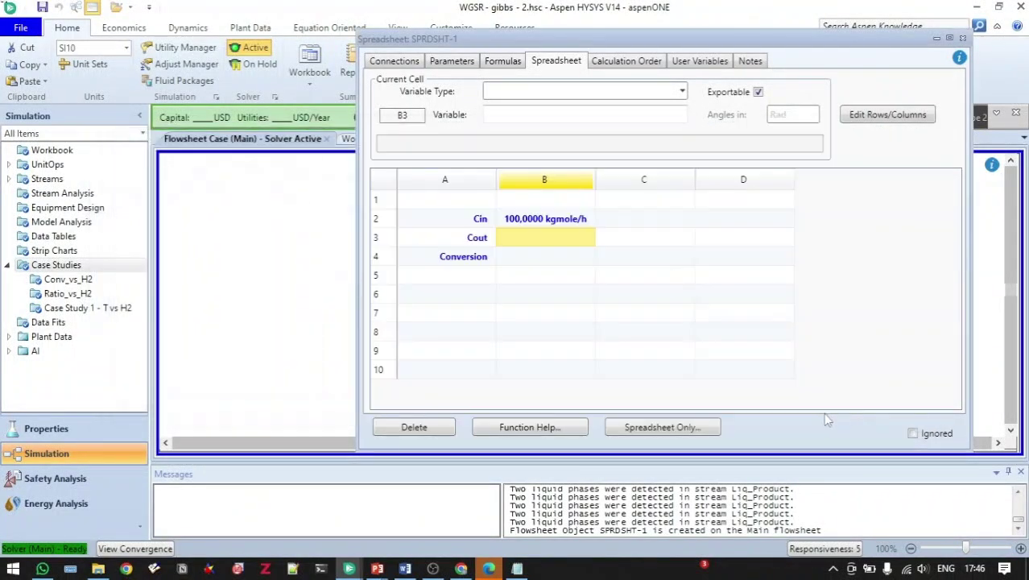
Check the conversion formula in the Notepad note, minimize it, and enter =(B2-B3)/B2*100 in cell B4
left_click(530, 259)
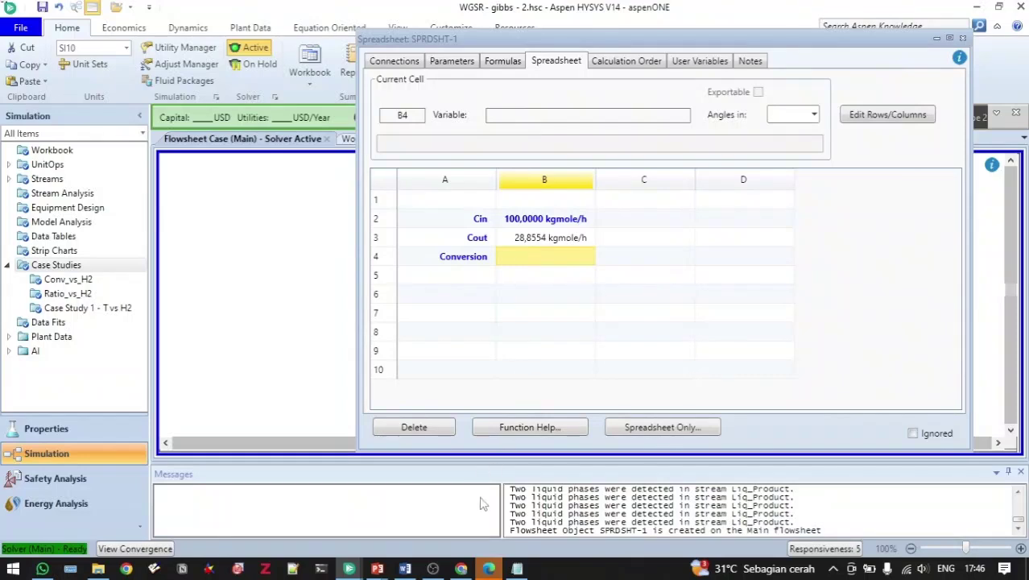
left_click(517, 569)
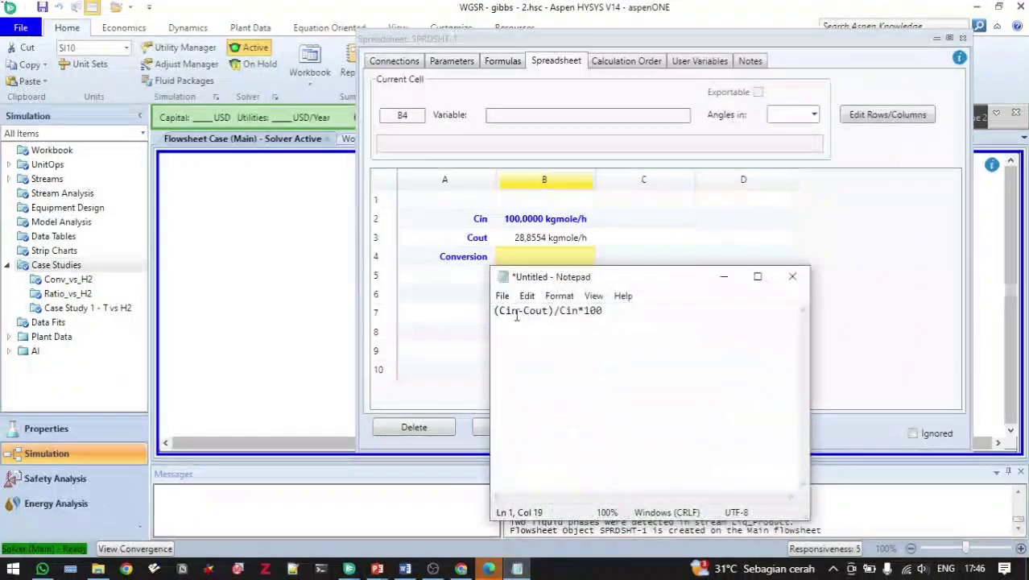
left_click(724, 276)
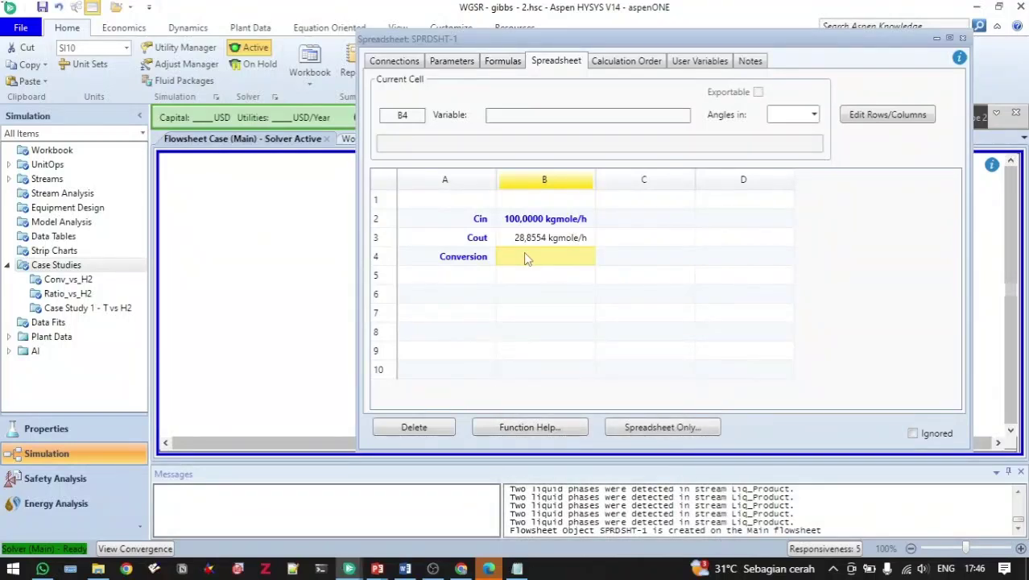
type("=(B2-B3")
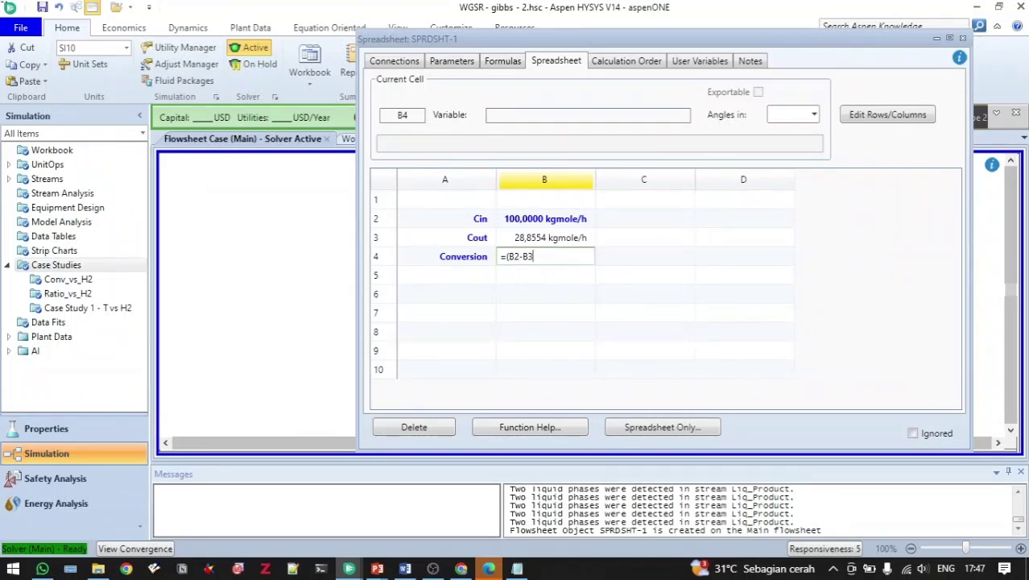
type(")/B2*100")
key("Return")
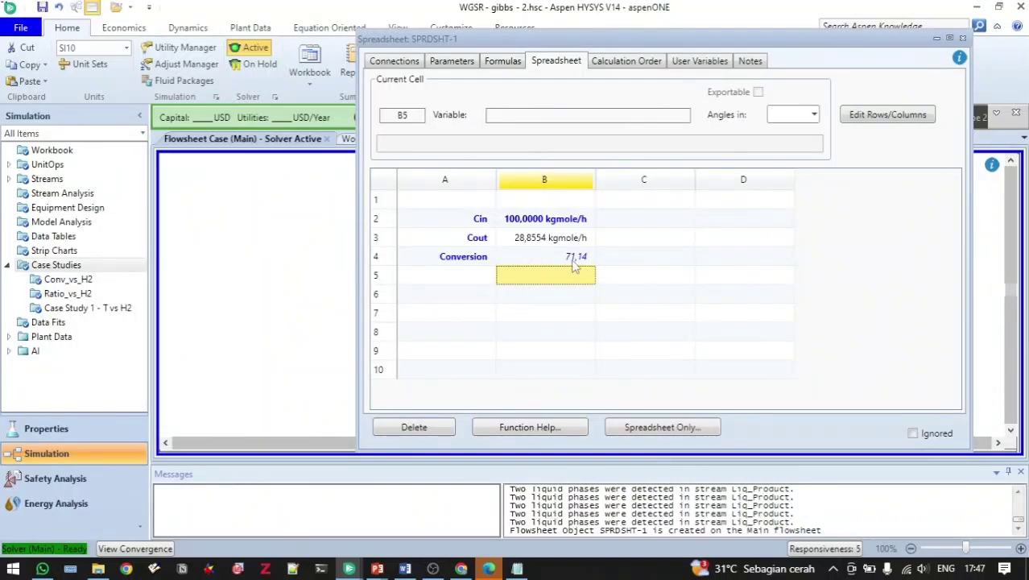
Name the variable of formula cell B4 Conversion
left_click(567, 263)
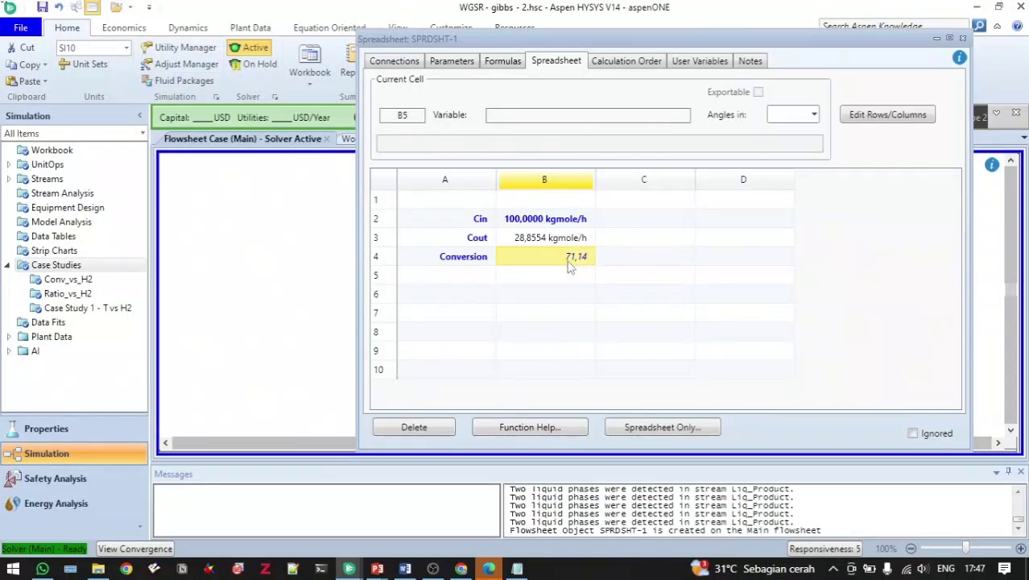
left_click(532, 115)
type("C")
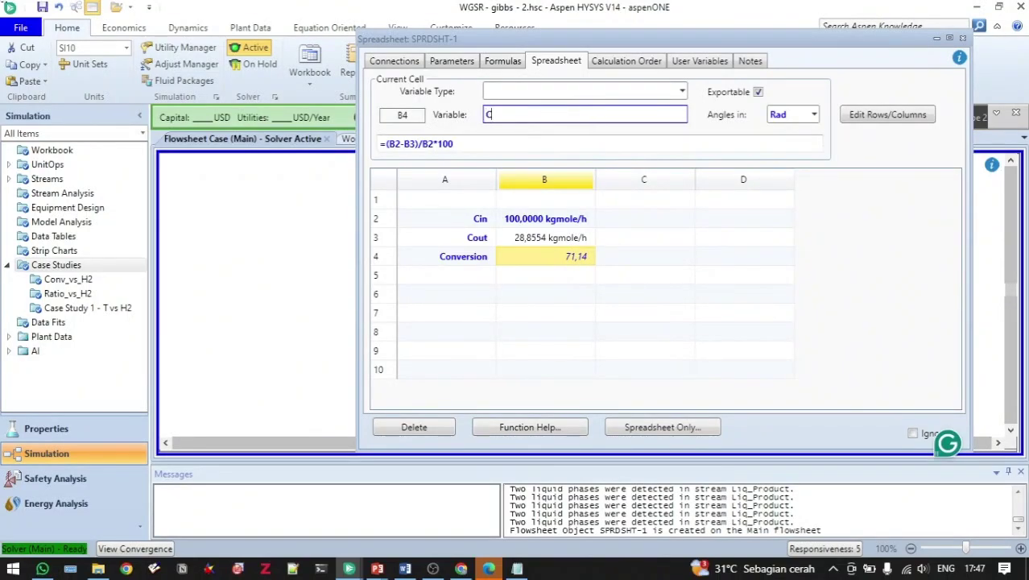
type("onversion")
key("Return")
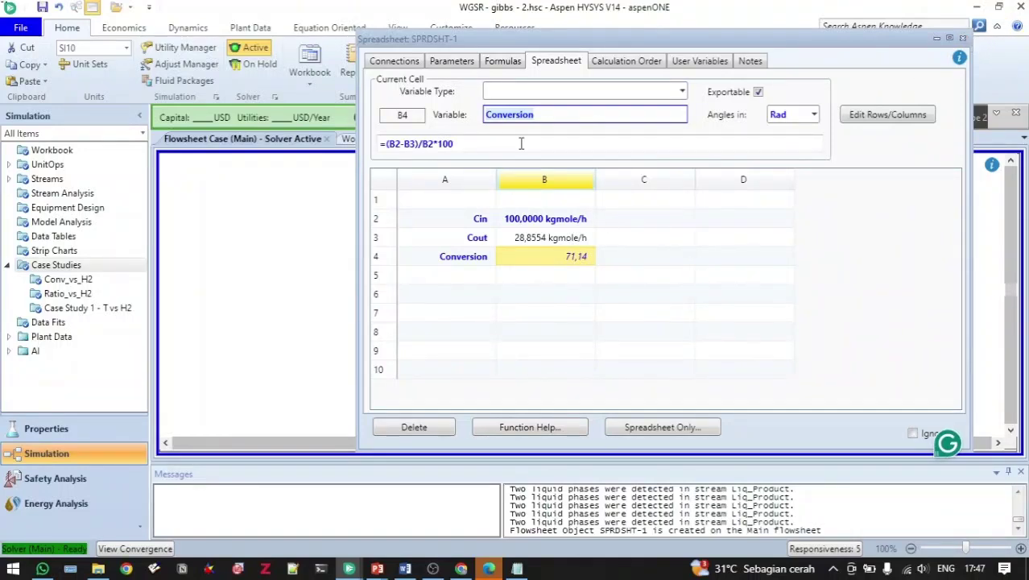
Review the Cin, Cout and Conversion entries in the spreadsheet and close it
left_click(541, 337)
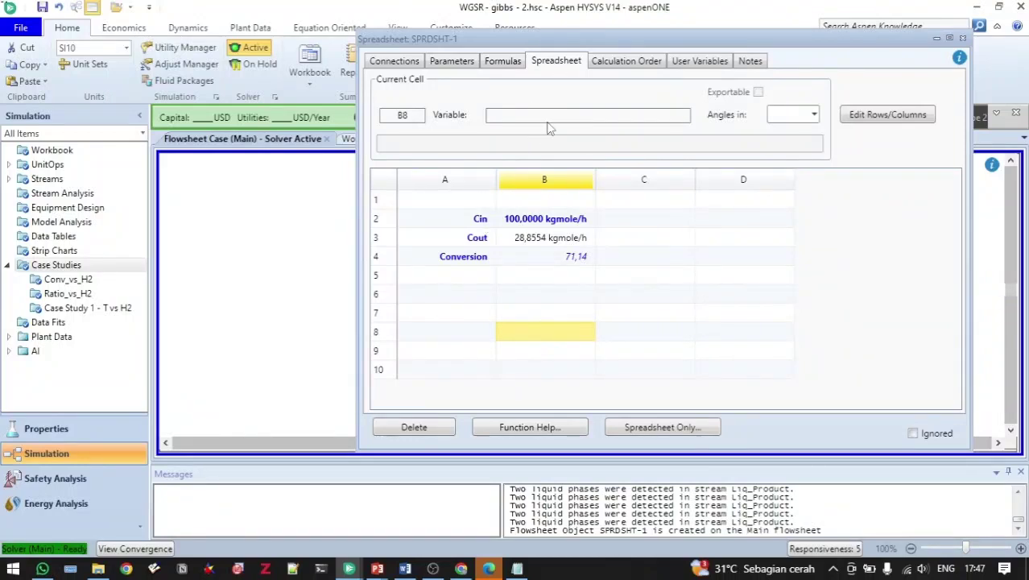
left_click(480, 223)
left_click(533, 221)
left_click_drag(482, 225, 550, 263)
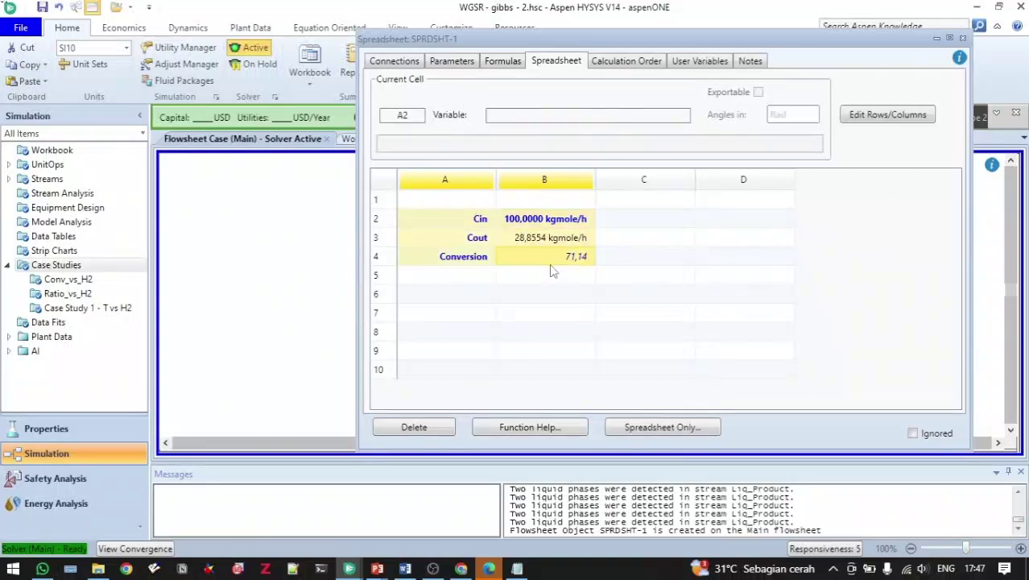
left_click(614, 297)
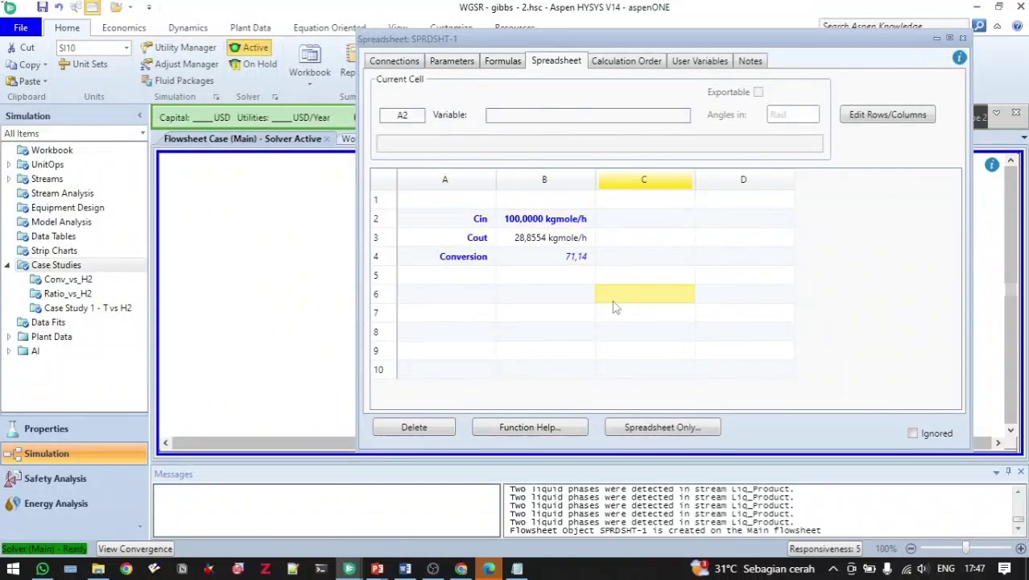
left_click(963, 38)
left_click(677, 314)
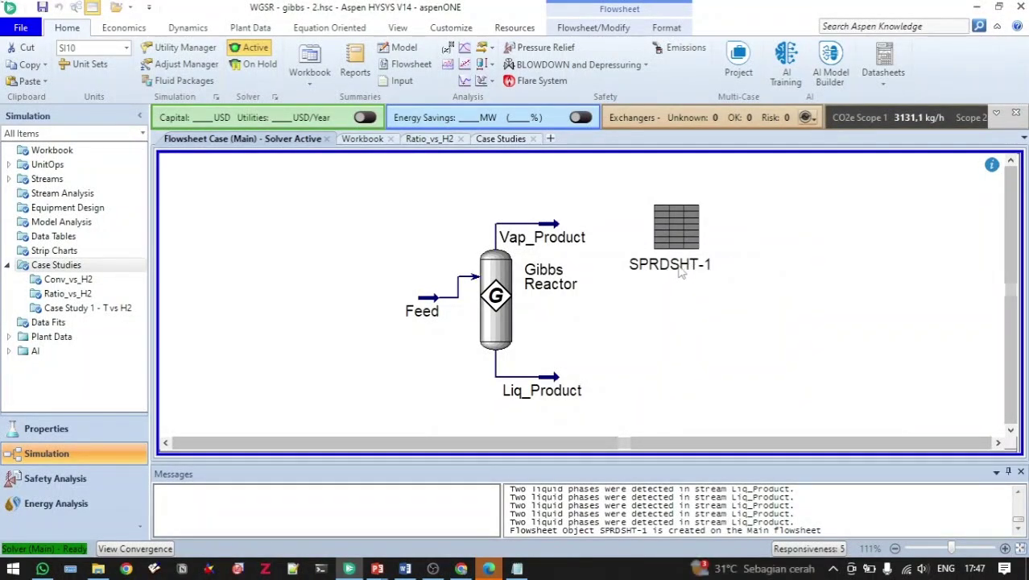
Move the SPRDSHT-1 icon slightly up and to the right, away from the reactor on the flowsheet
left_click(678, 232)
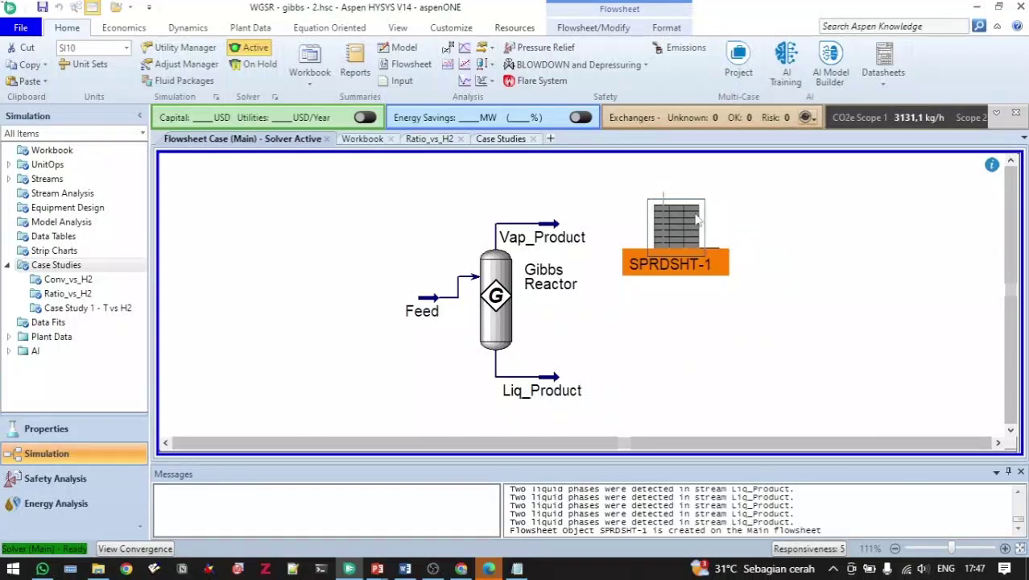
left_click_drag(662, 218, 704, 200)
right_click(705, 221)
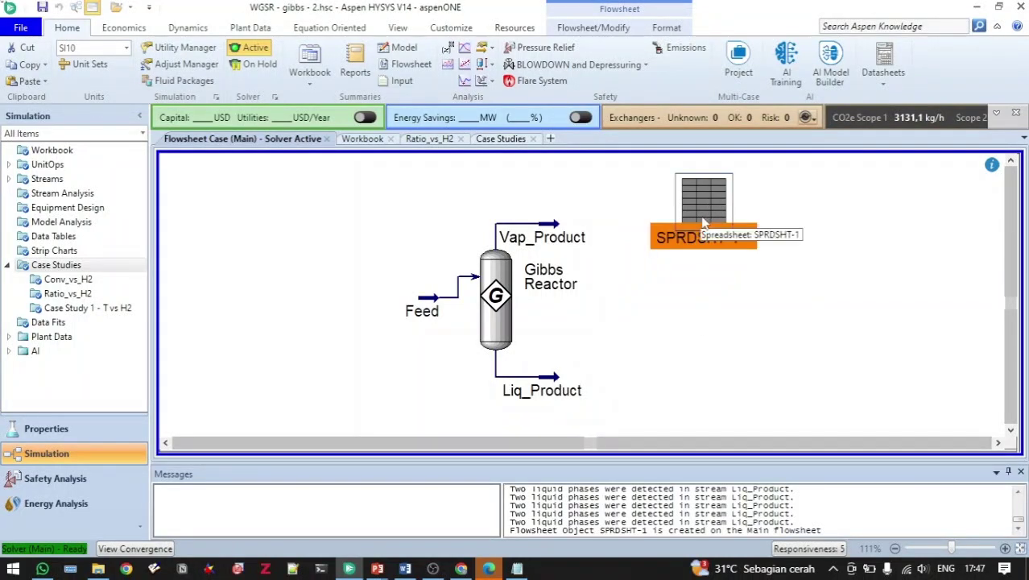
left_click(931, 287)
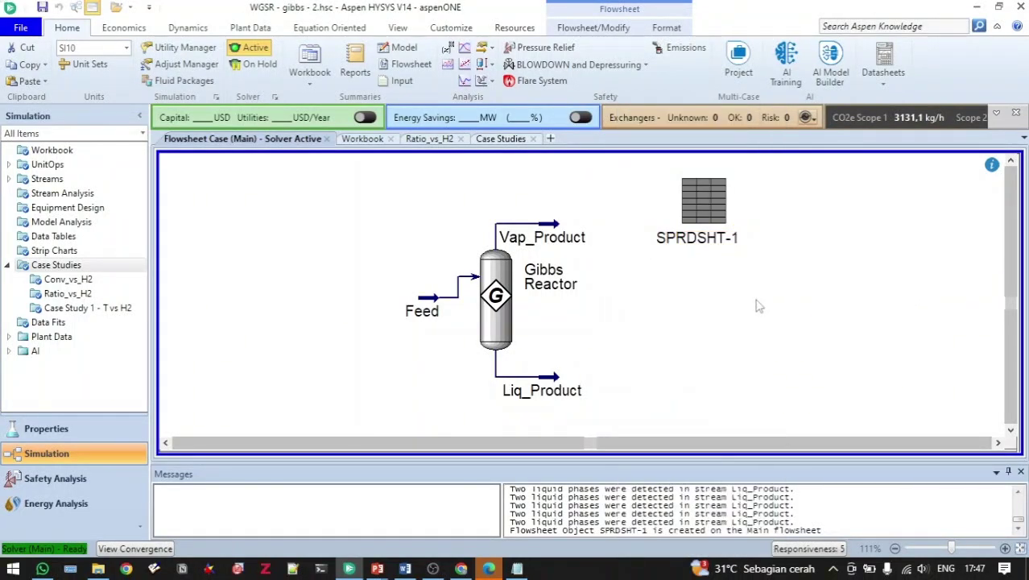
left_click(704, 197)
right_click(704, 197)
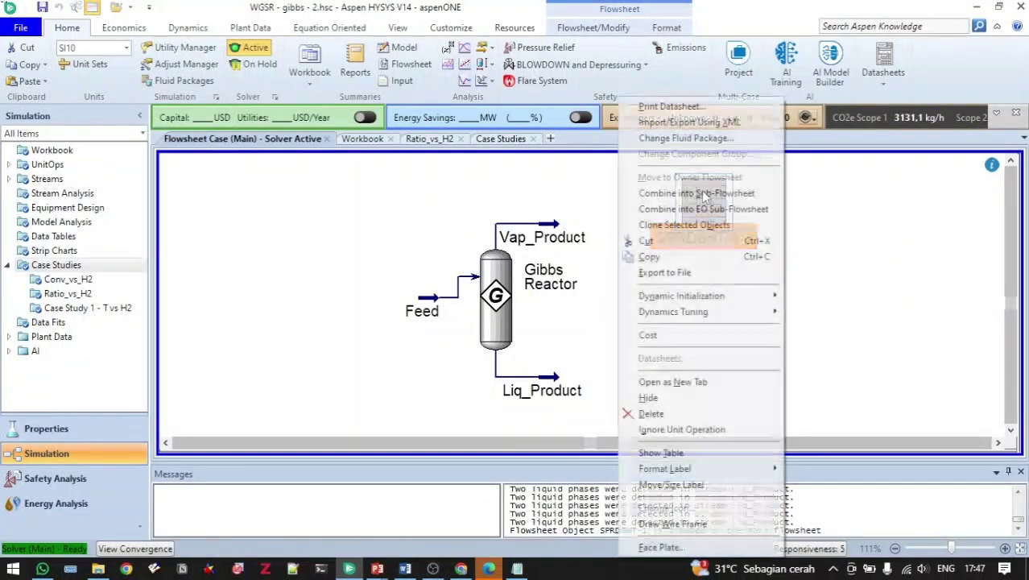
left_click(826, 278)
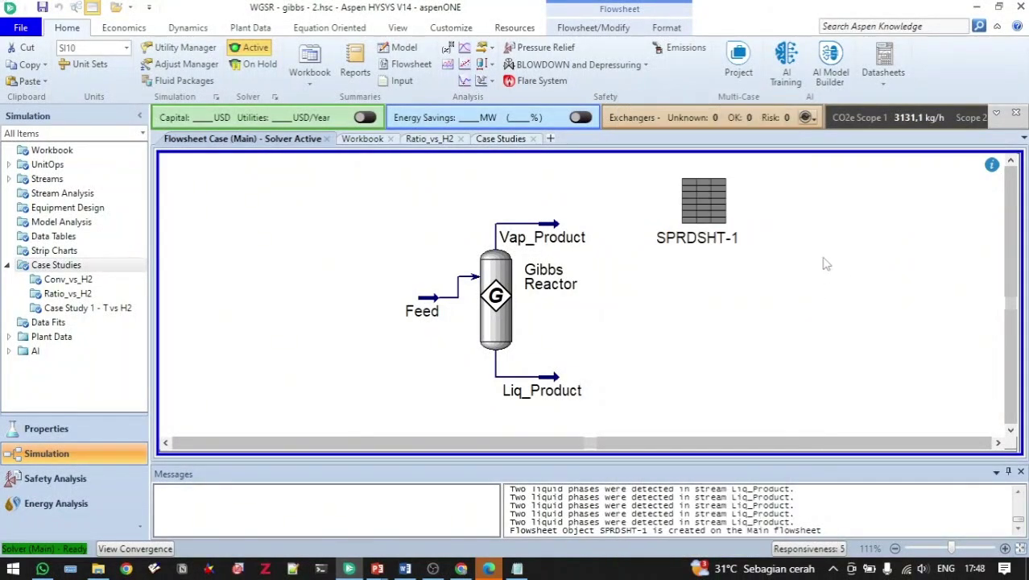
Move the Feed stream up so that it lines up with the Gibbs Reactor's inlet
left_click(437, 302)
left_click_drag(429, 291, 420, 274)
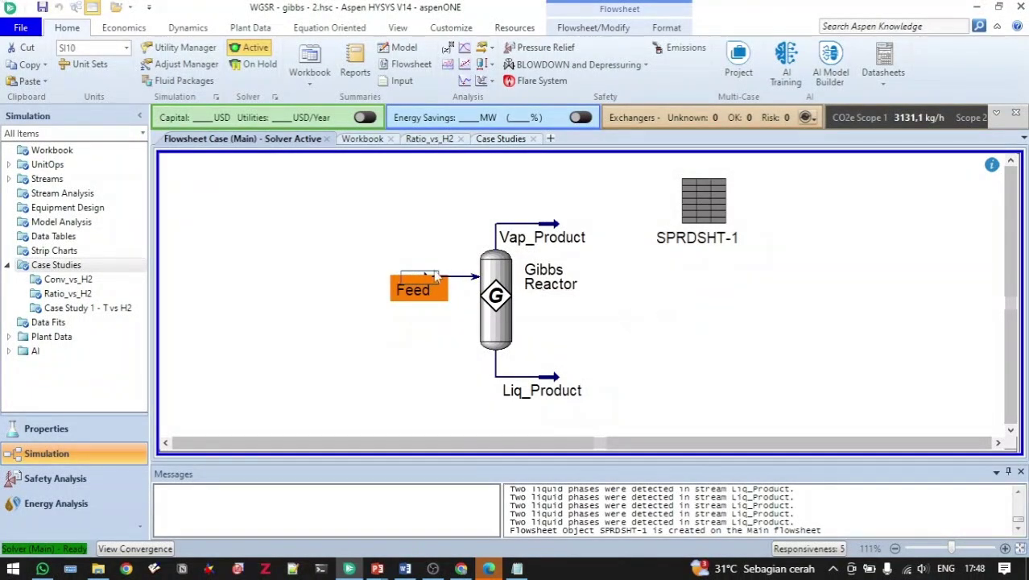
left_click(588, 342)
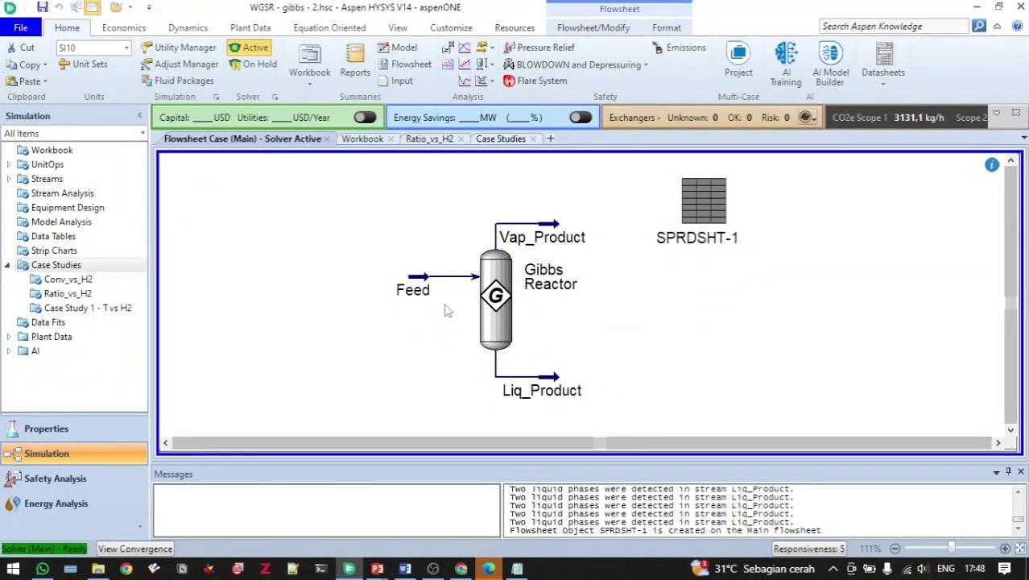
Show the Feed stream's property table and place it below and left of the Feed stream
left_click(415, 280)
right_click(415, 282)
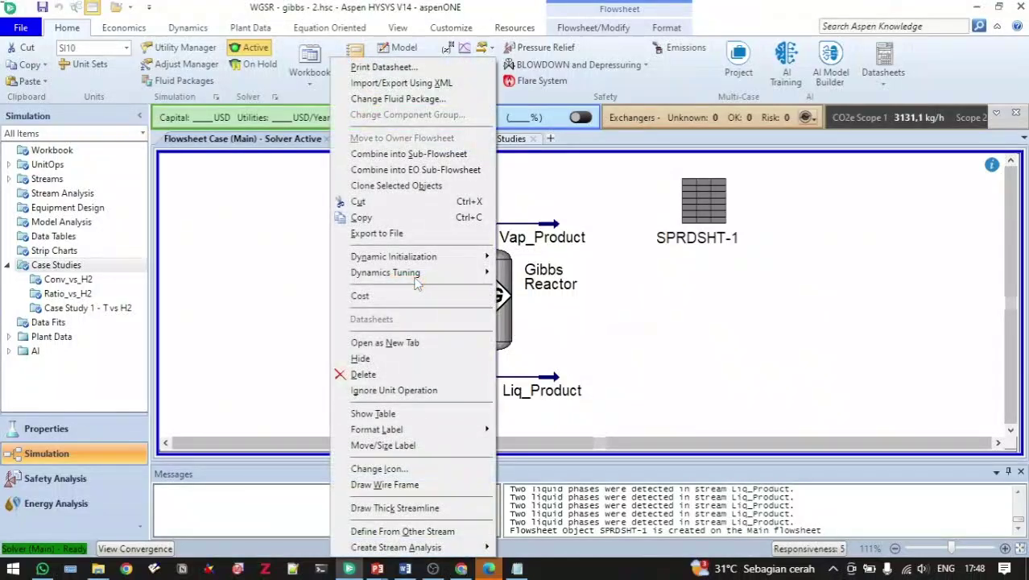
left_click(411, 414)
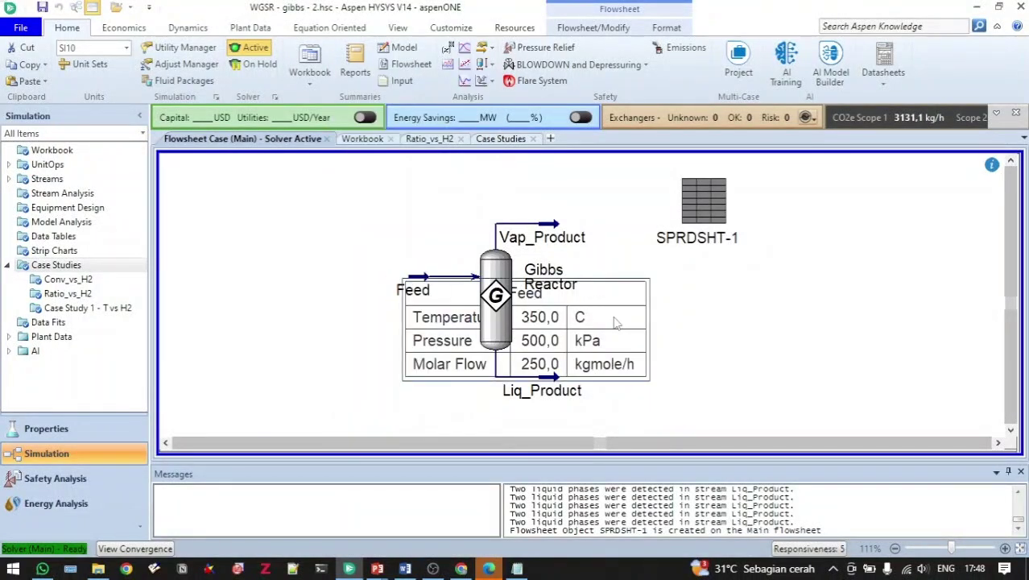
left_click_drag(615, 322, 405, 344)
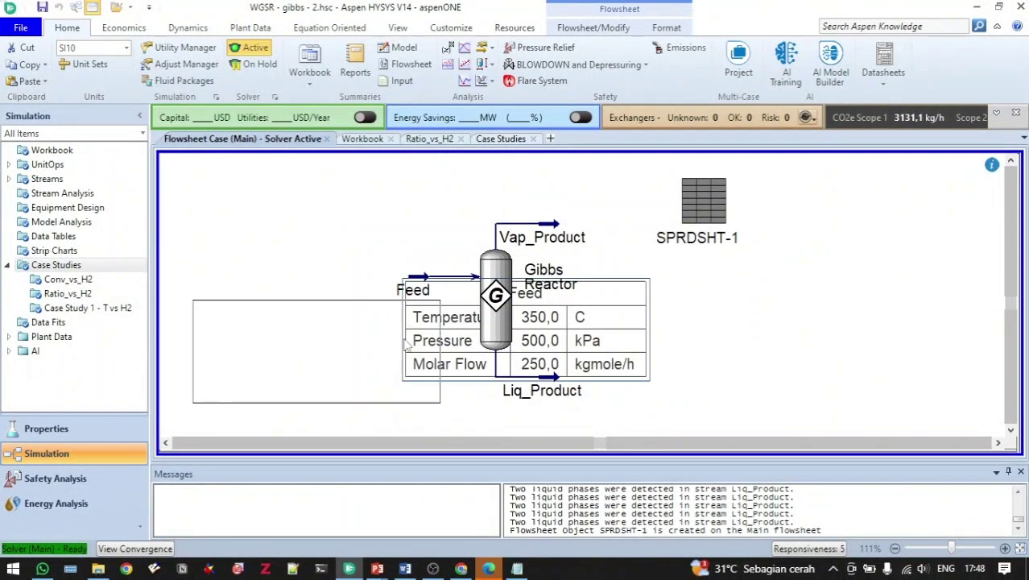
Show the Gibbs Reactor's property table and place it to the right of the reactor, below SPRDSHT-1
left_click(501, 316)
right_click(499, 315)
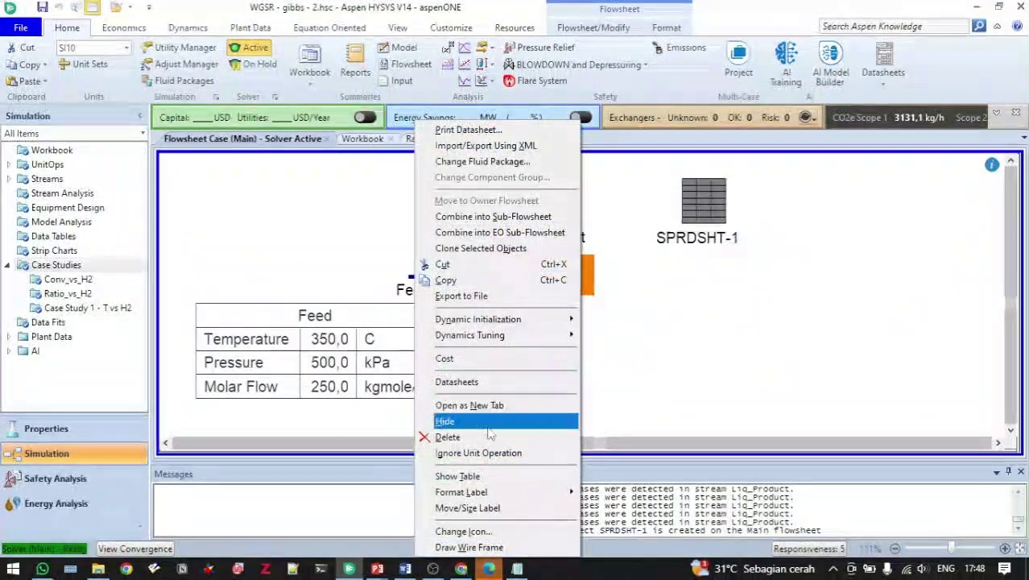
left_click(487, 476)
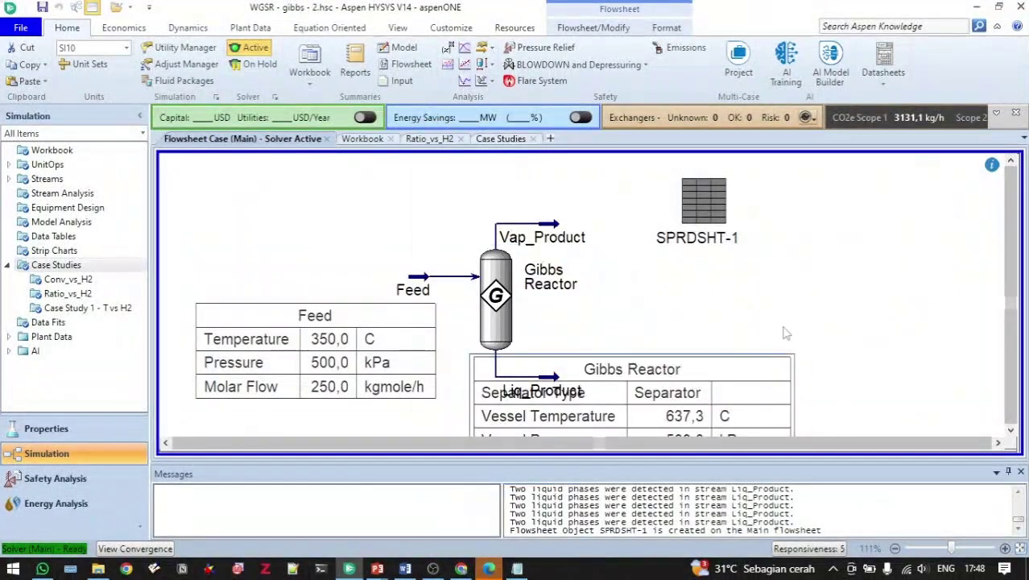
left_click_drag(591, 394, 725, 322)
scroll(719, 328, "down", 2)
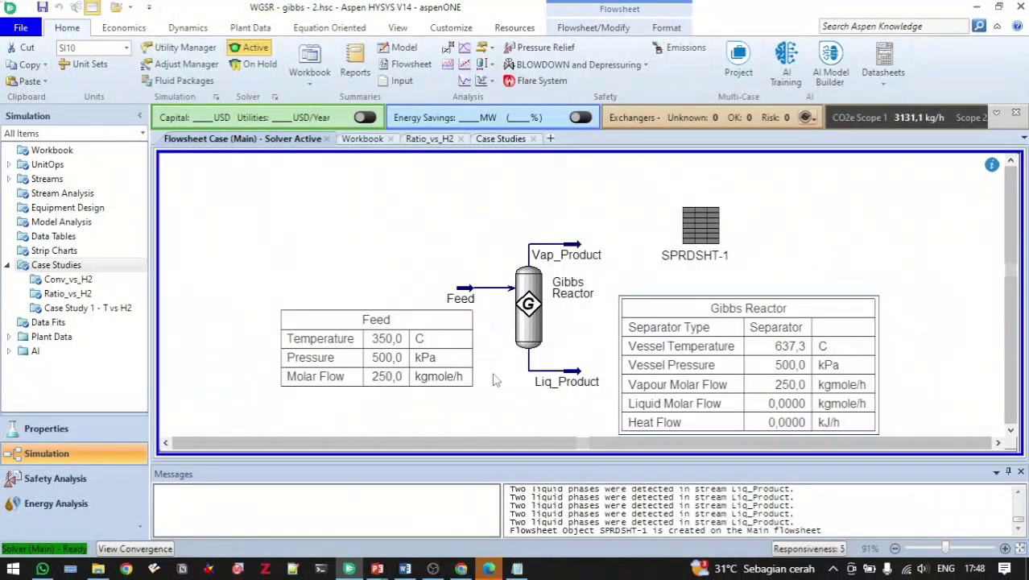
Open the settings of the Feed stream's property table on the flowsheet
left_click(346, 338)
right_click(337, 334)
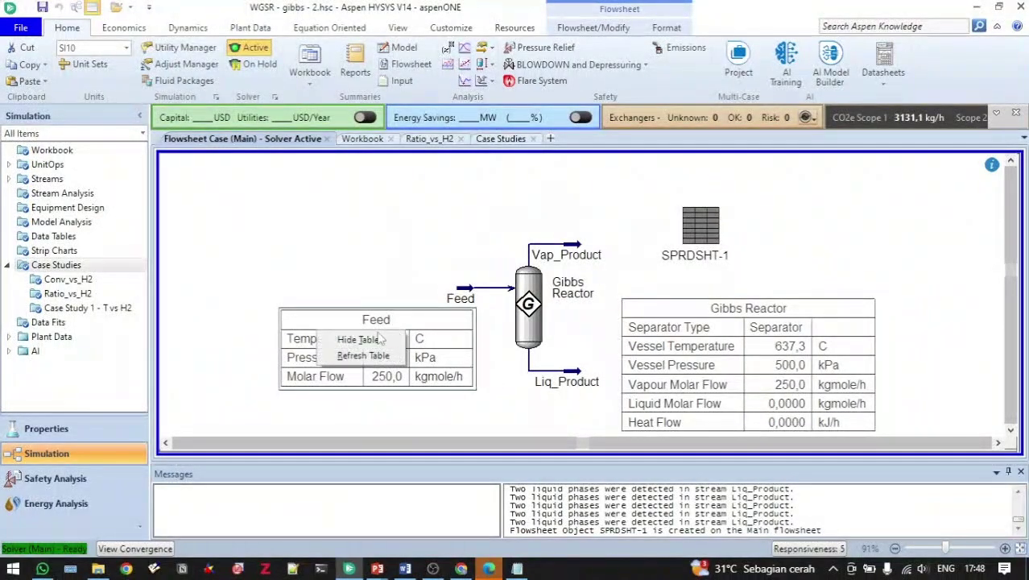
left_click(400, 325)
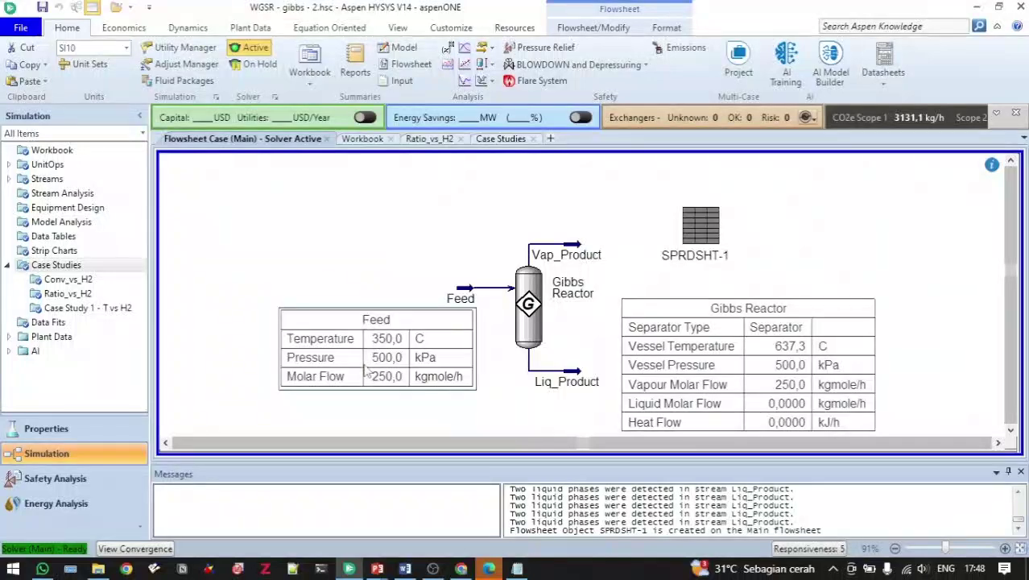
double_click(372, 341)
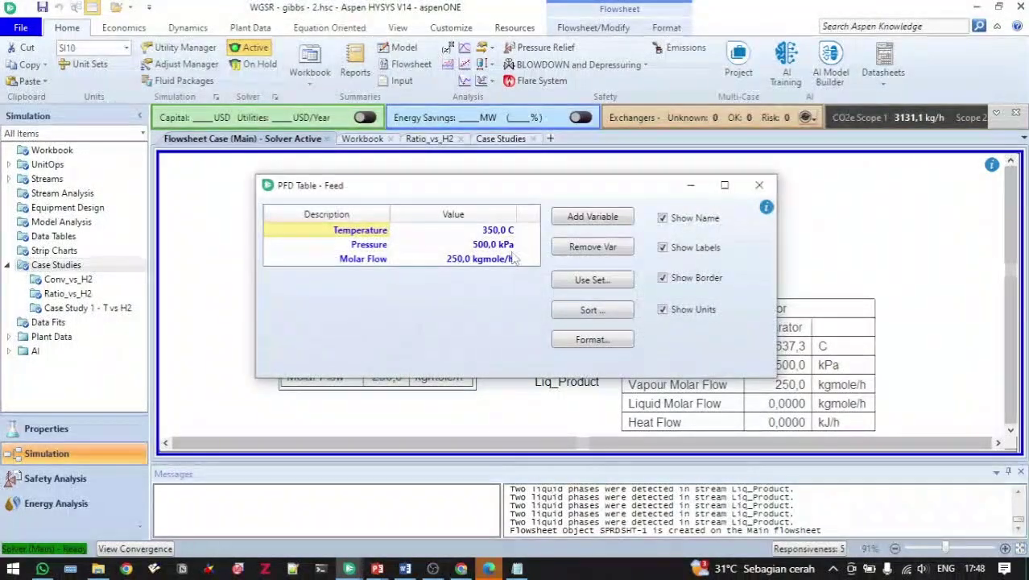
left_click(592, 218)
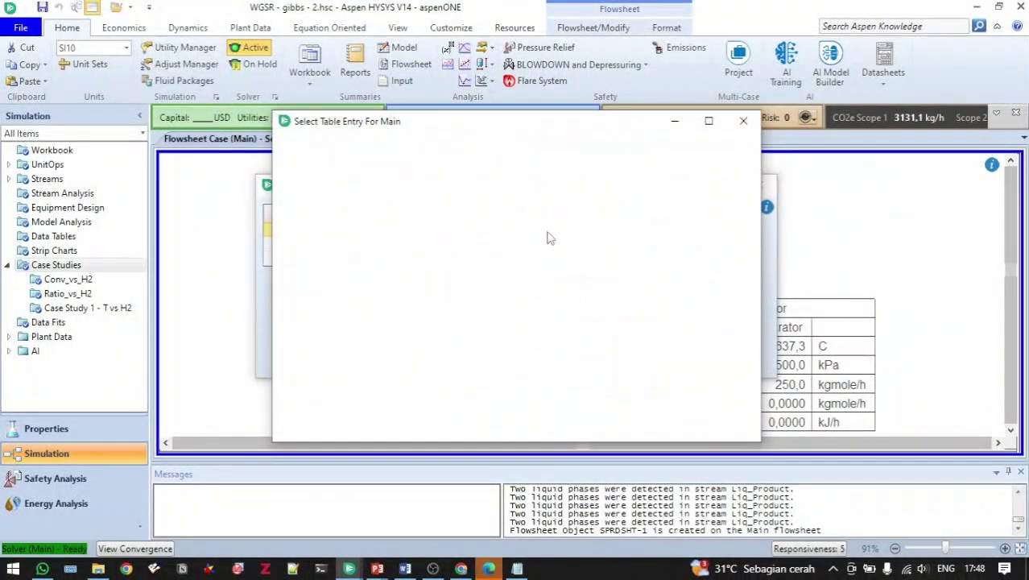
scroll(439, 291, "down", 5)
scroll(440, 292, "up", 5)
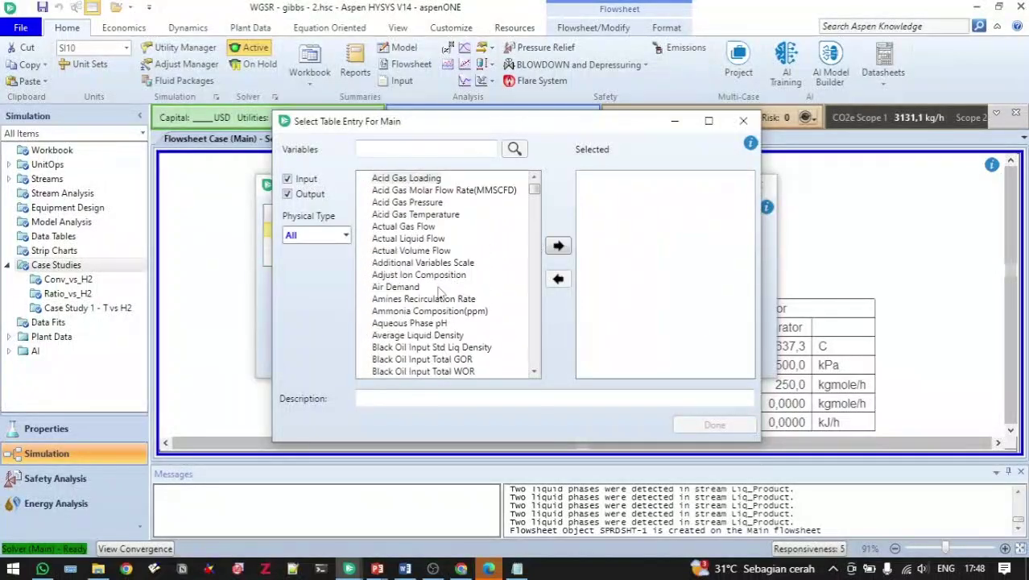
left_click(743, 120)
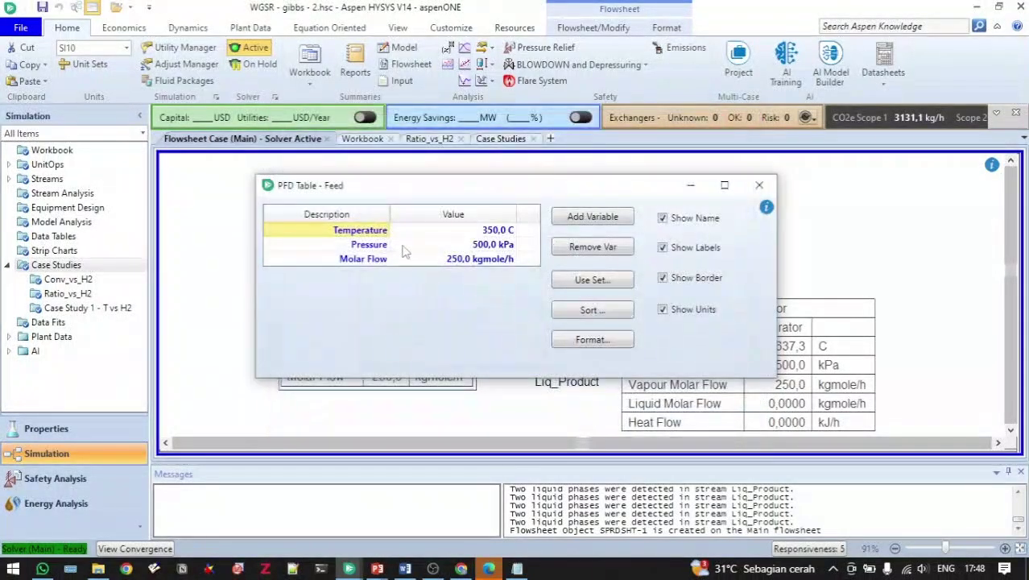
left_click(375, 246)
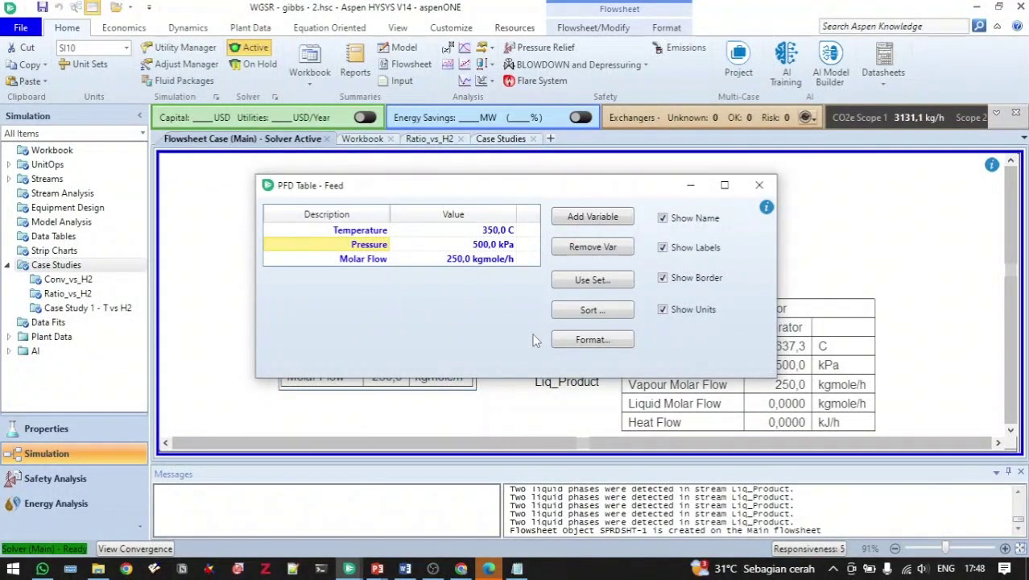
left_click(604, 218)
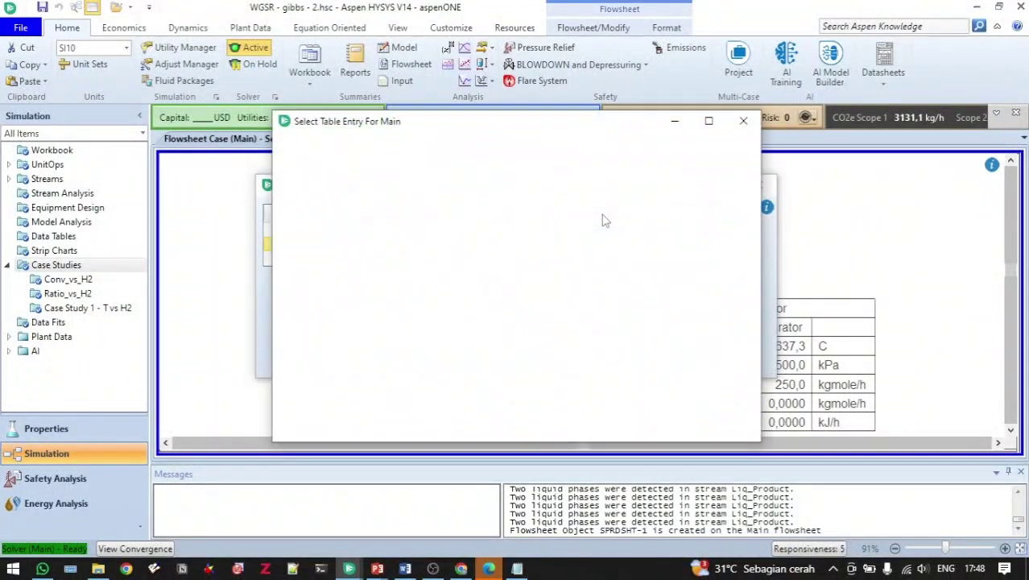
left_click(458, 150)
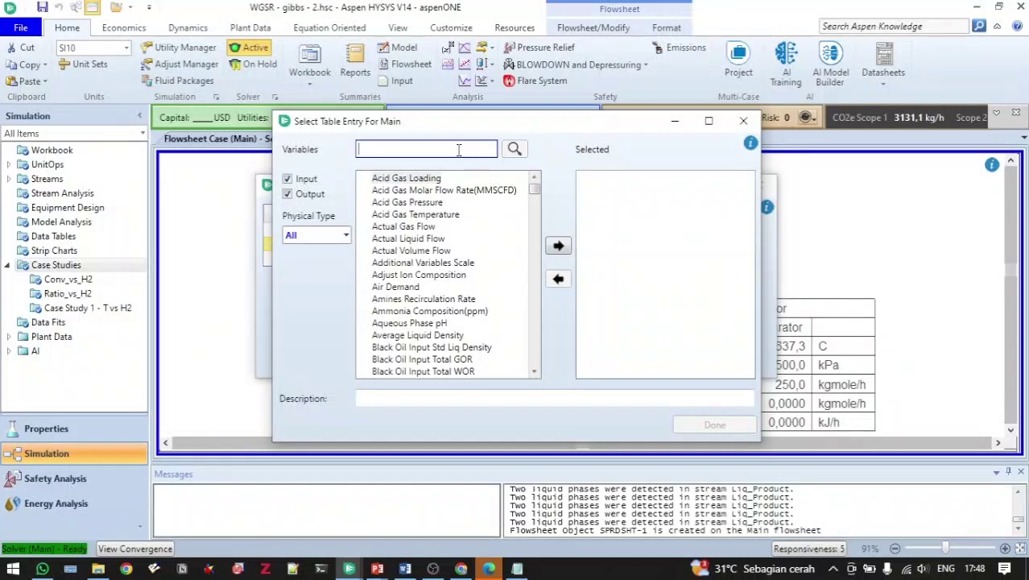
type("comp")
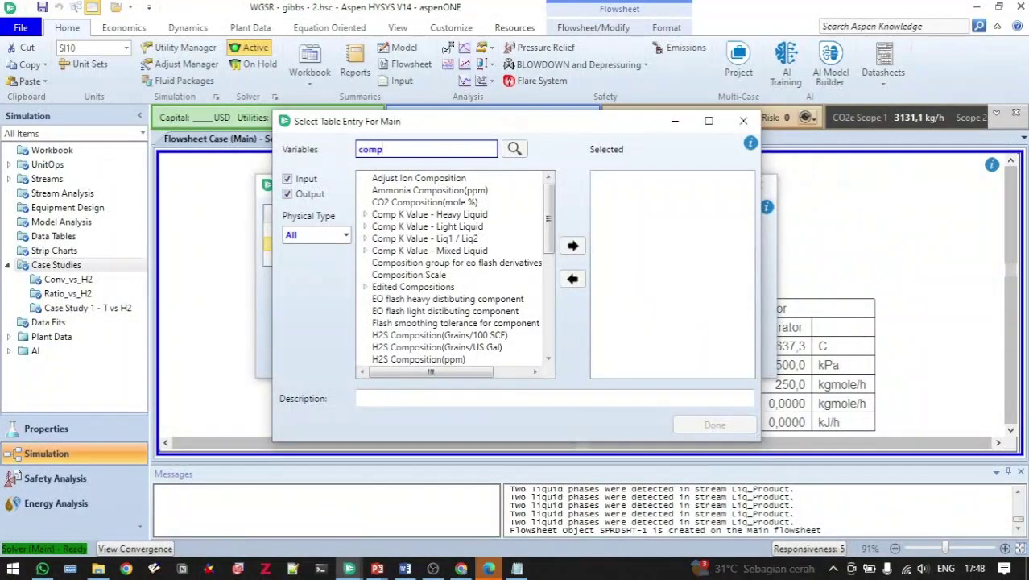
left_click(743, 120)
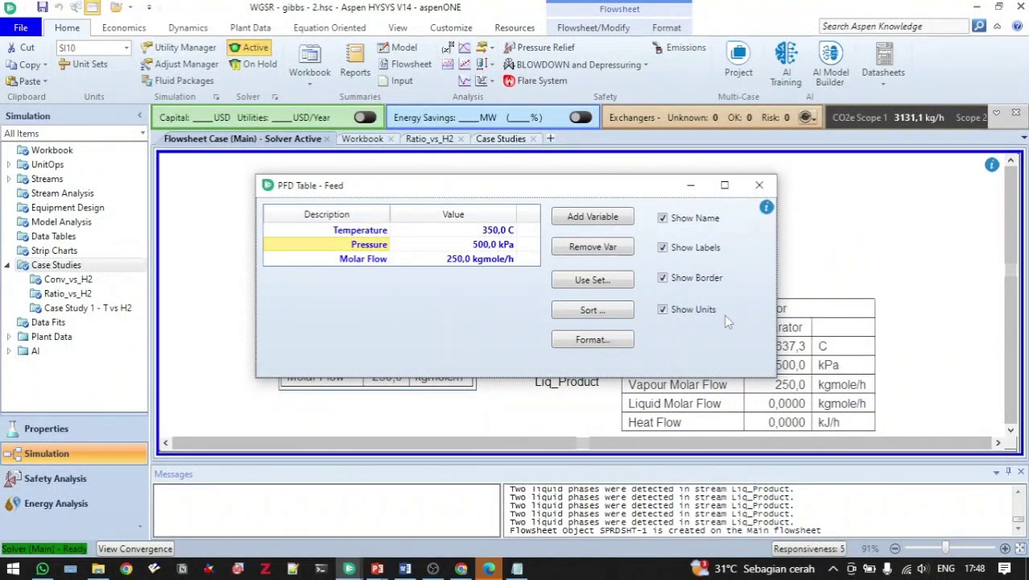
Remove Pressure and Molar Flow from the Feed table, keeping only Temperature, and close its settings
left_click(507, 247)
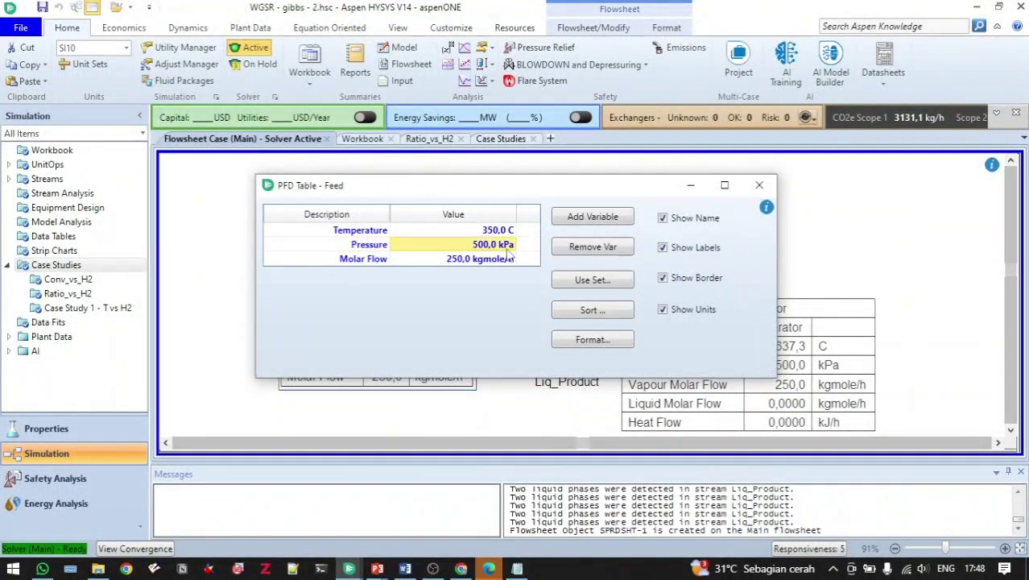
left_click(596, 248)
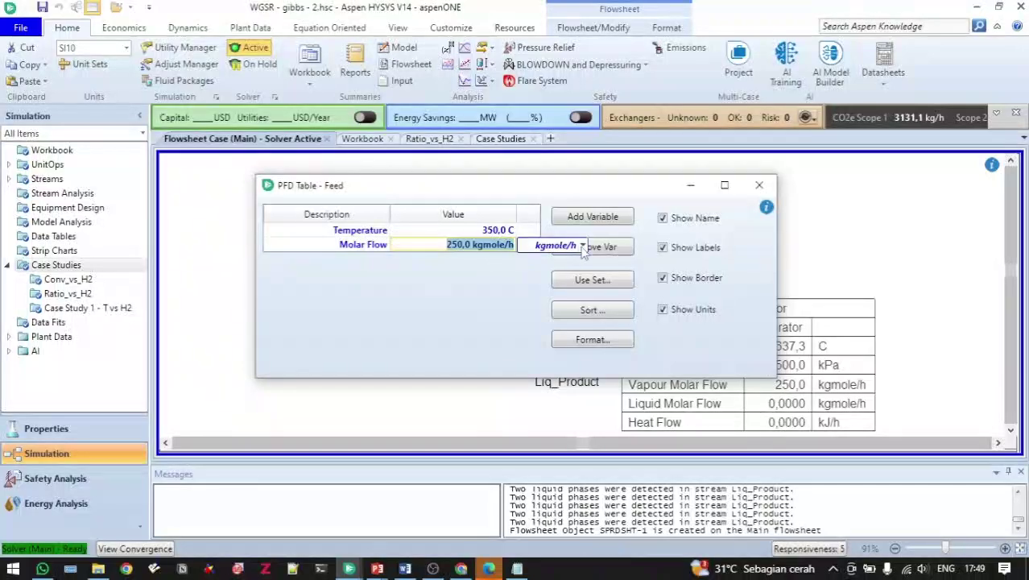
left_click(611, 250)
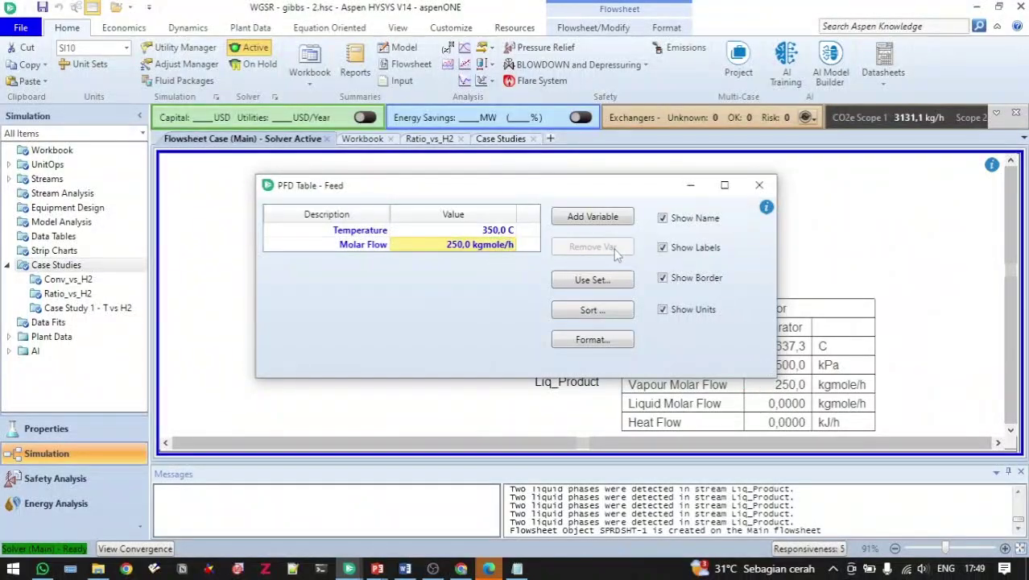
left_click(761, 186)
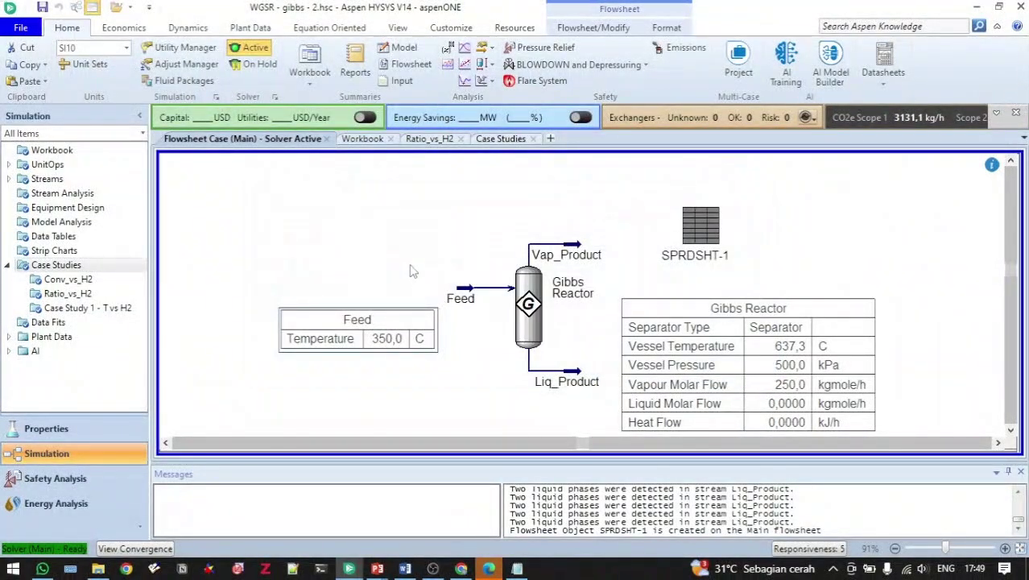
Move the Feed table closer to the reactor, directly below the Feed stream
left_click(418, 333)
left_click_drag(384, 336, 421, 341)
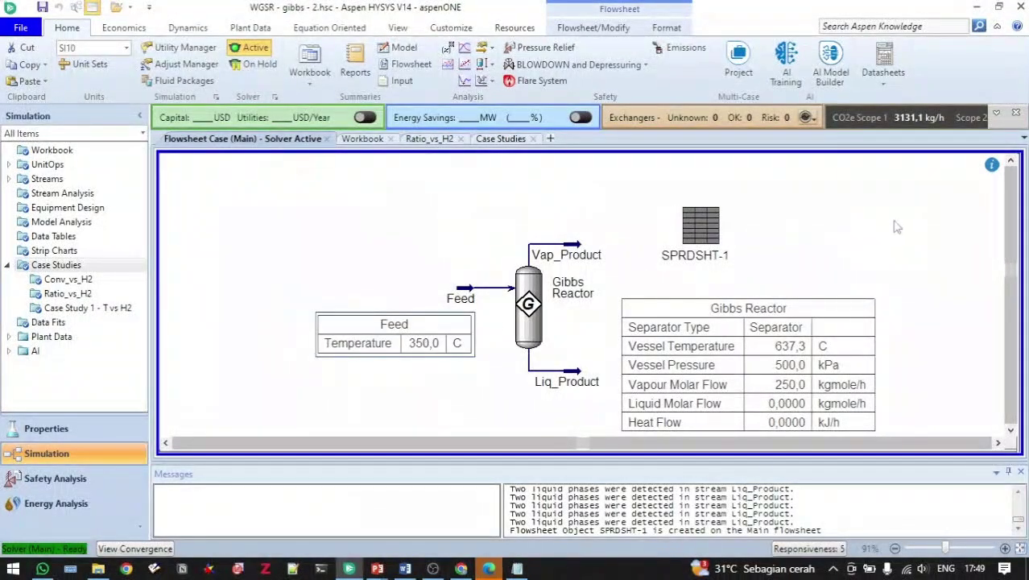
left_click(897, 226)
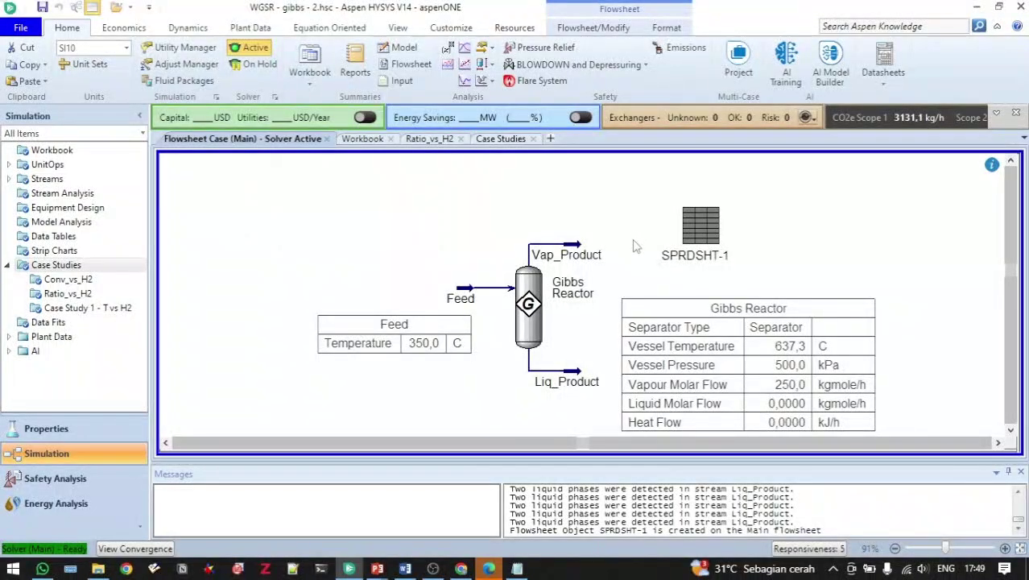
Replace the Gibbs Reactor's property table with a table for SPRDSHT-1, placed just below the spreadsheet icon
left_click(745, 340)
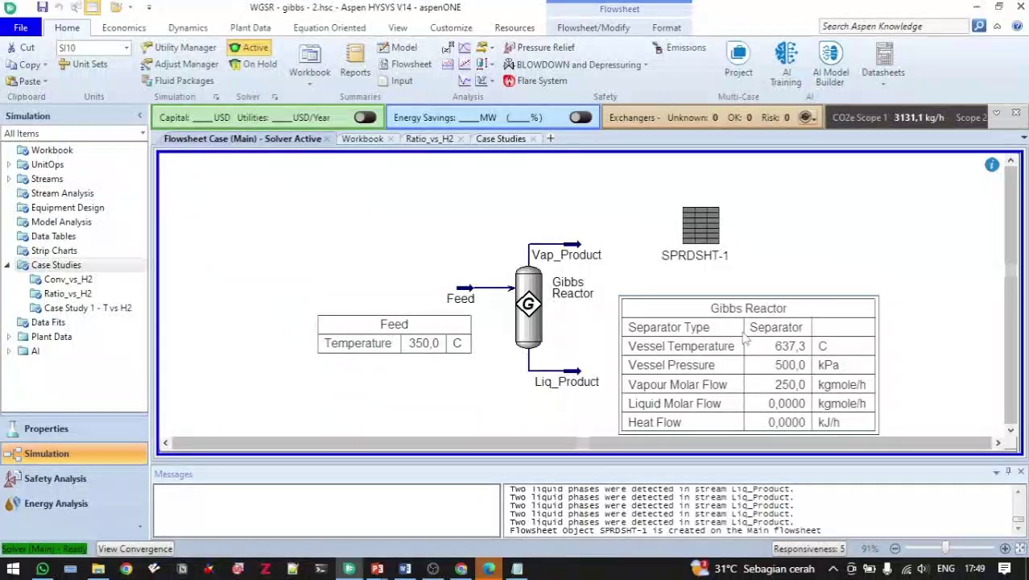
key("Delete")
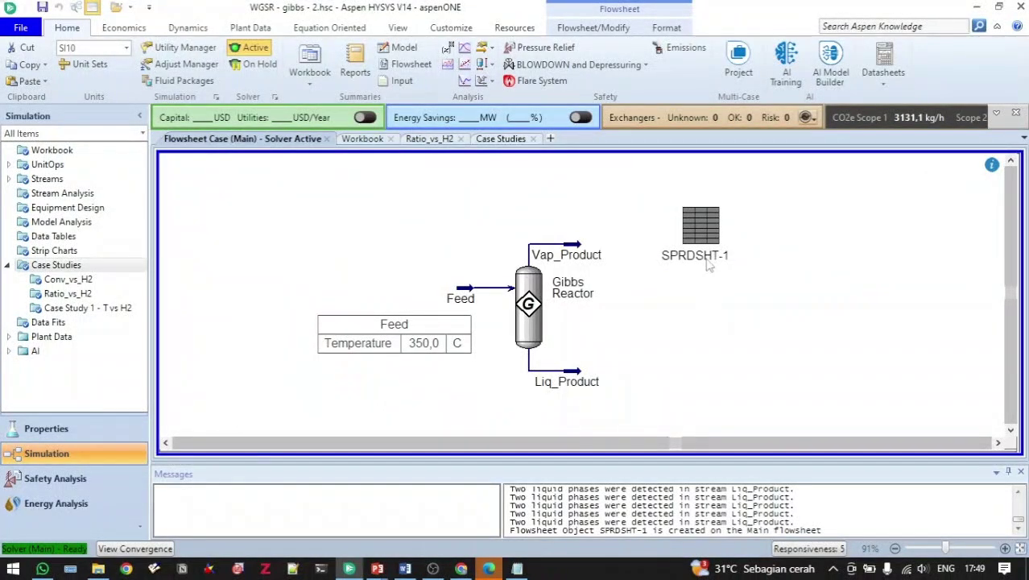
left_click(705, 239)
right_click(692, 239)
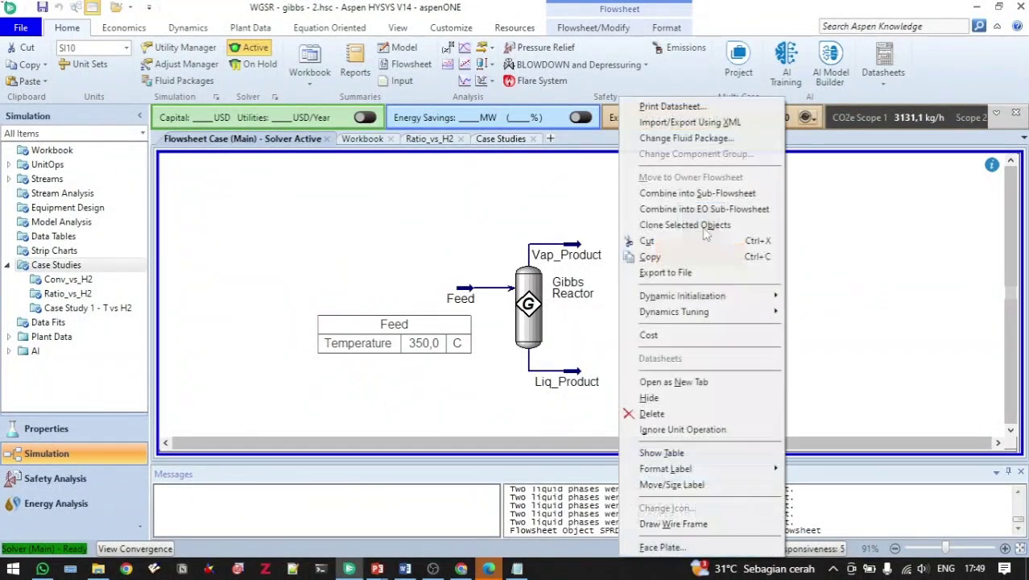
left_click(662, 452)
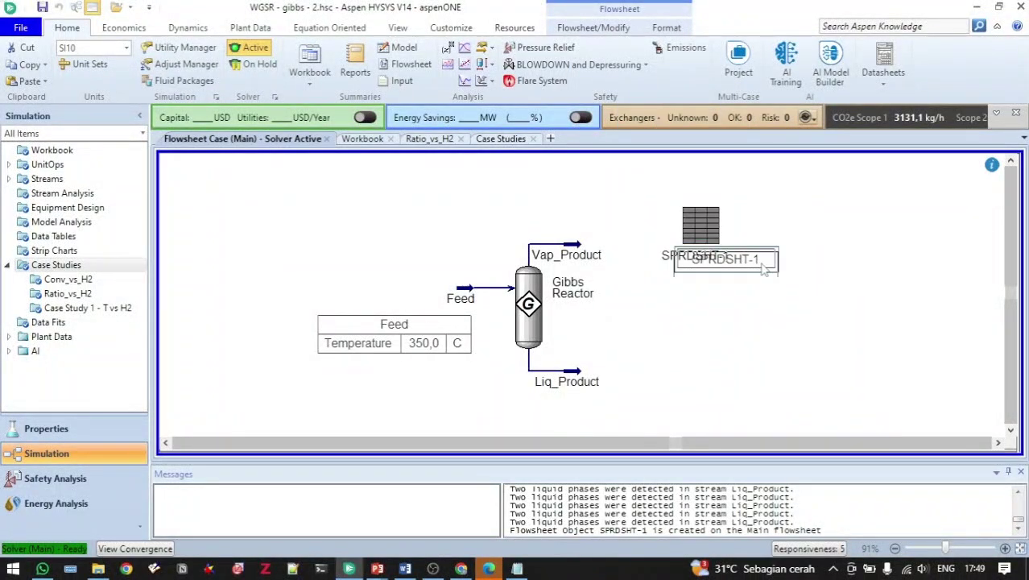
left_click_drag(765, 261, 762, 286)
left_click(668, 359)
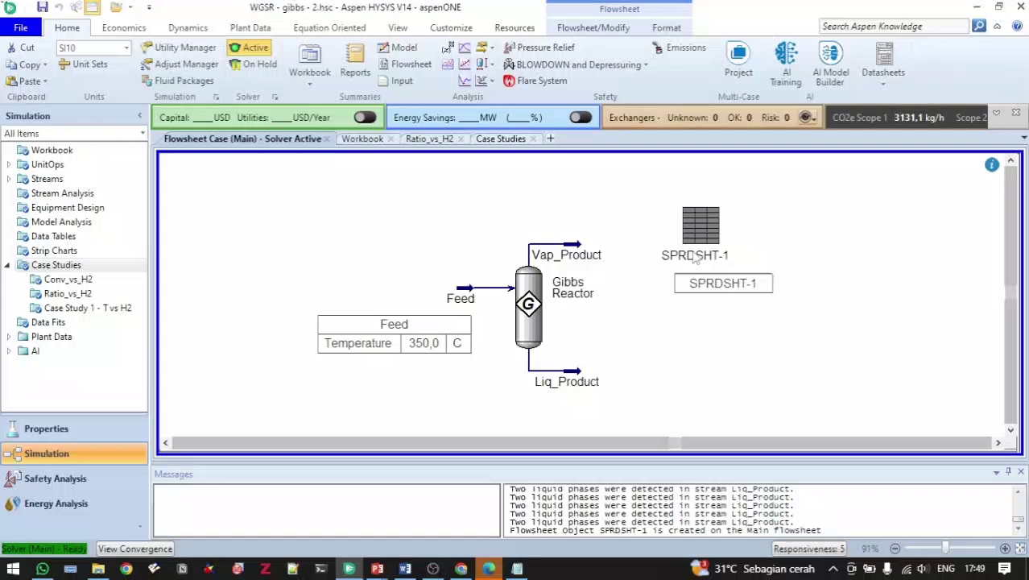
Add the variable B4: Conversion to the SPRDSHT-1 table and tuck the table directly under the spreadsheet's label
double_click(743, 285)
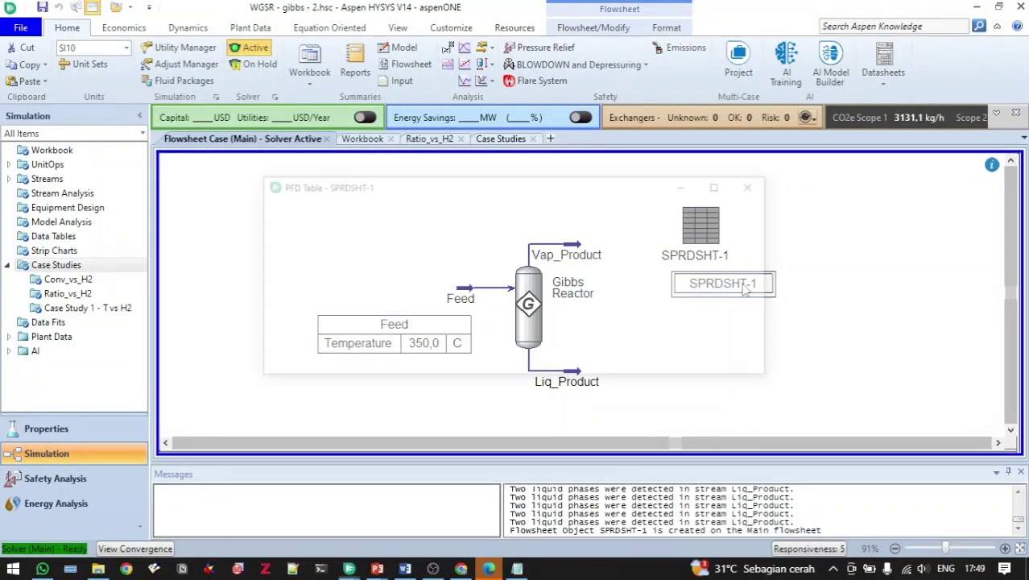
left_click(613, 216)
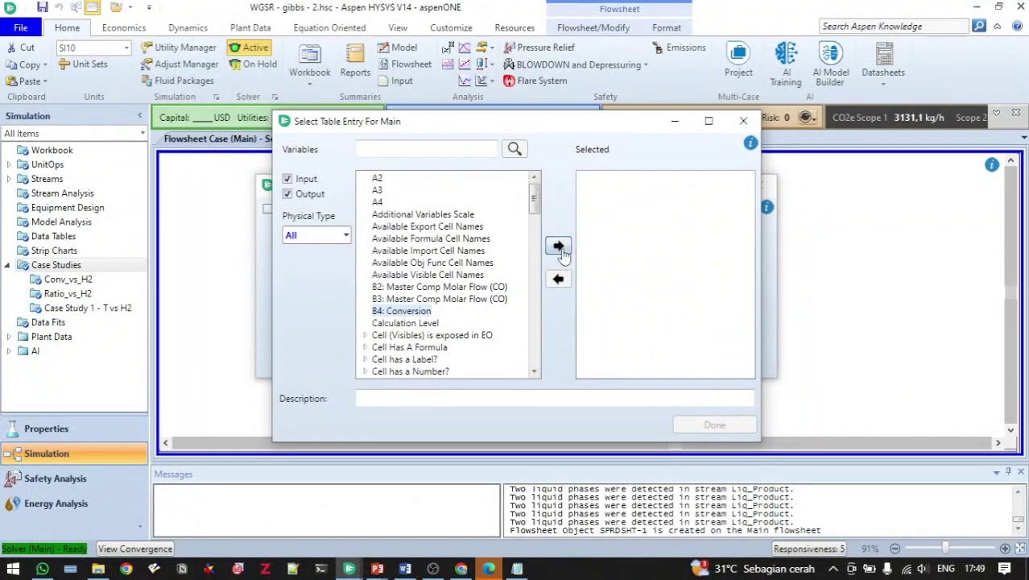
left_click(558, 246)
left_click(715, 427)
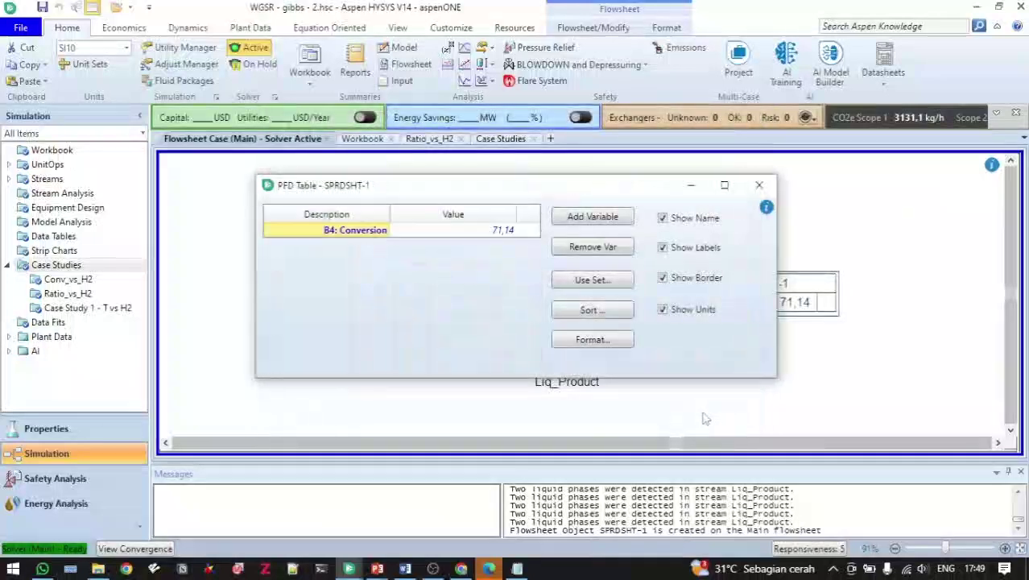
left_click(758, 184)
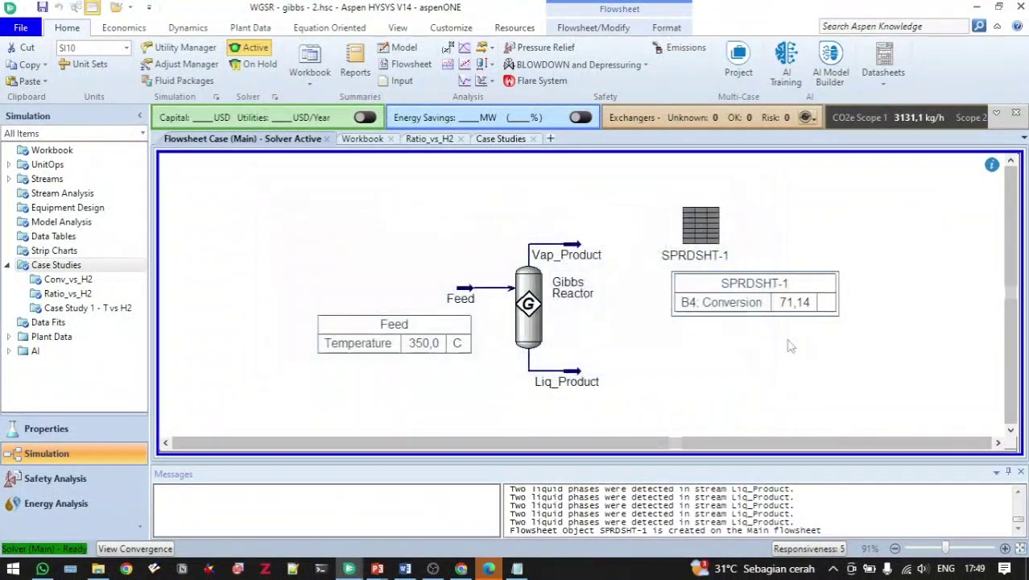
left_click_drag(773, 290, 758, 282)
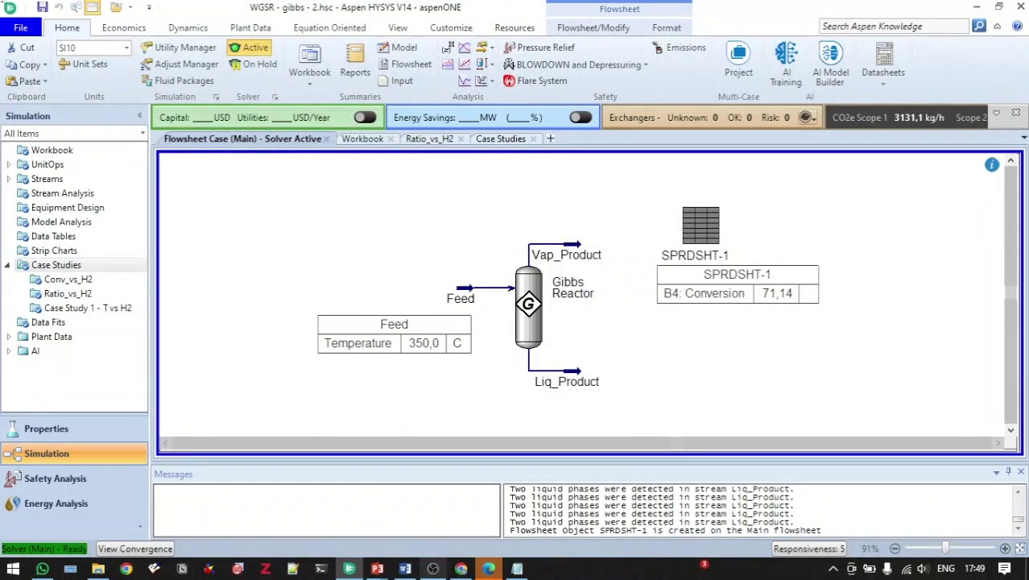
Check the list of Gibbs Reactor topics in the Word outline and return to the HYSYS flowsheet
left_click(407, 570)
left_click(361, 495)
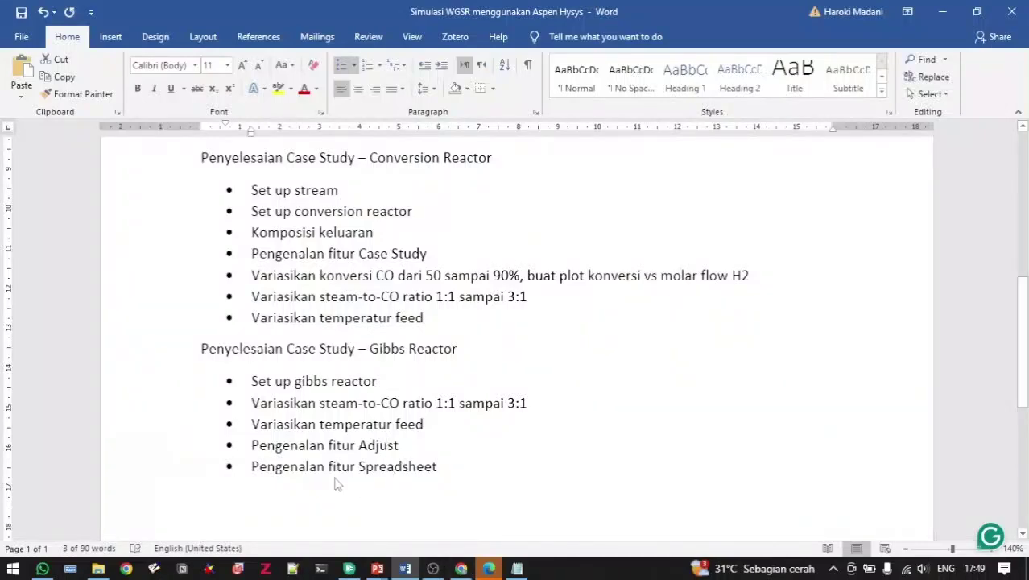
left_click(348, 569)
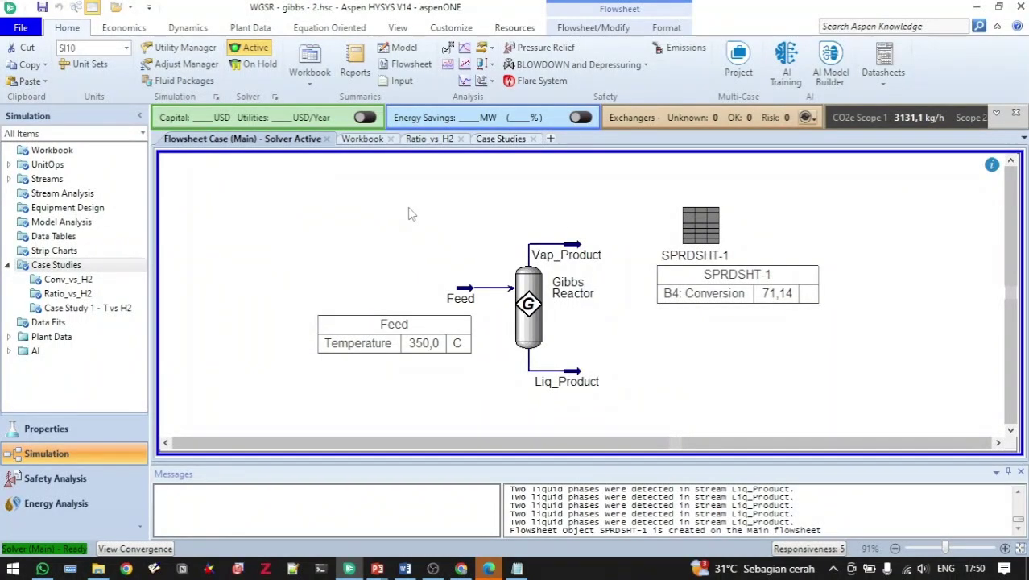
Add an Adjust block to the flowsheet above the Feed stream, beside Vap_Product
key("F4")
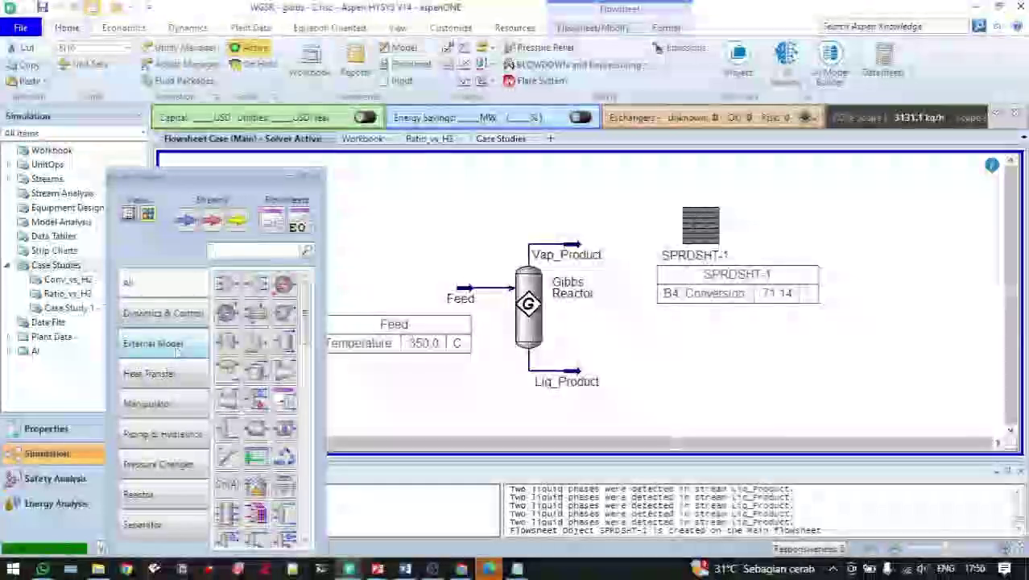
left_click(161, 403)
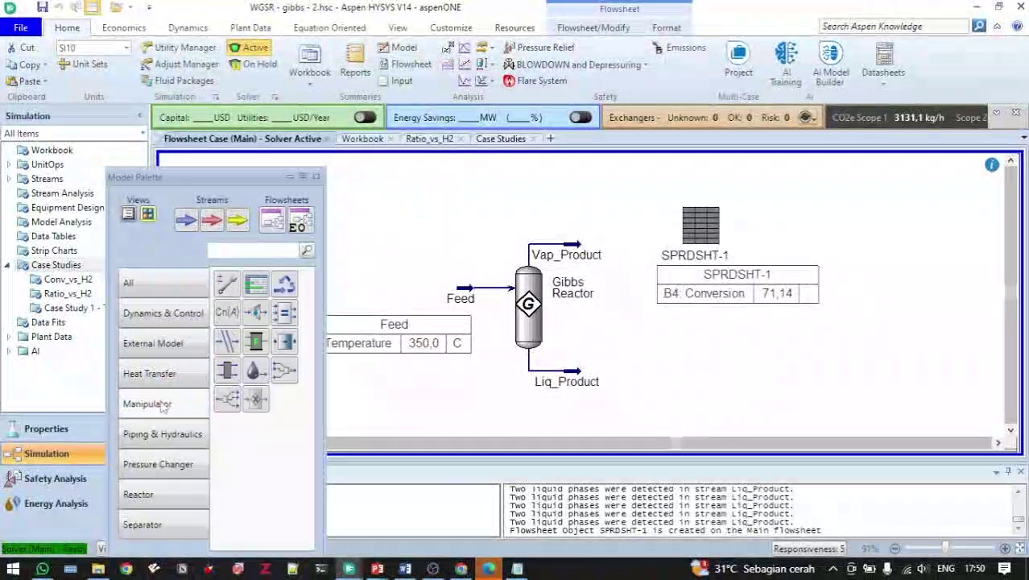
left_click(229, 287)
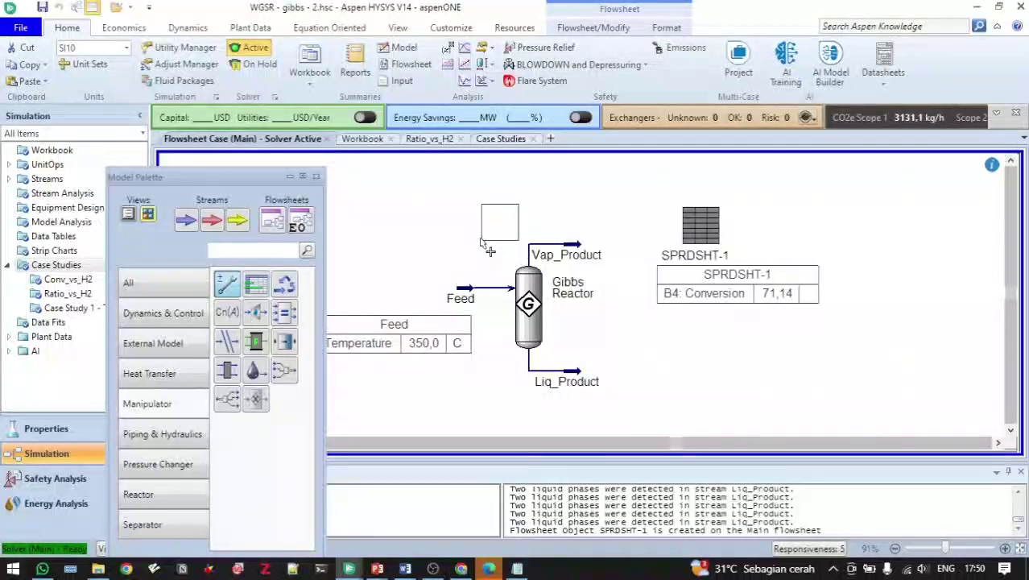
left_click(472, 235)
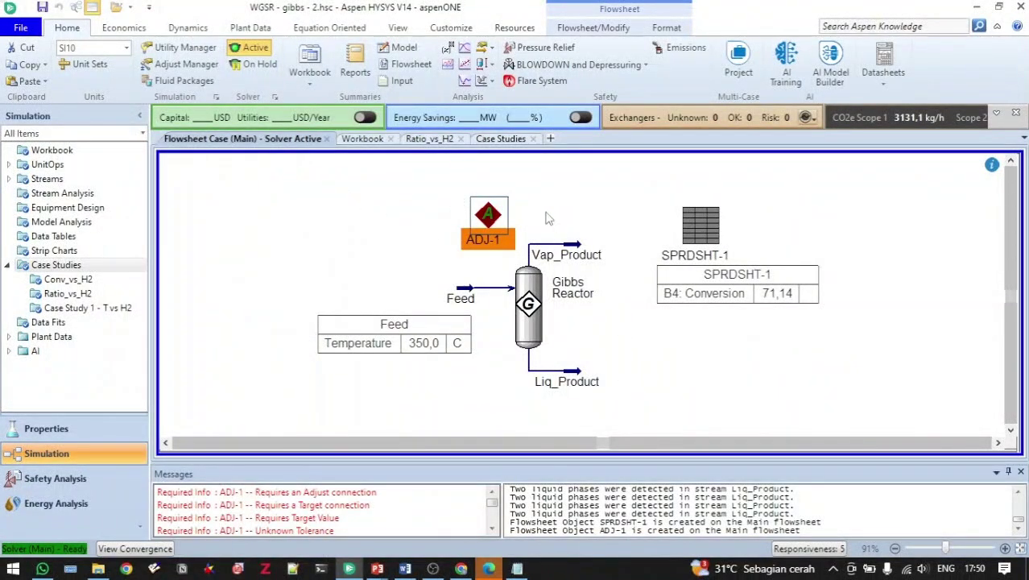
left_click(615, 329)
Try a Feed temperature of 300 °C to see its effect on the conversion in the SPRDSHT-1 table
mouse_move(465, 300)
double_click(471, 295)
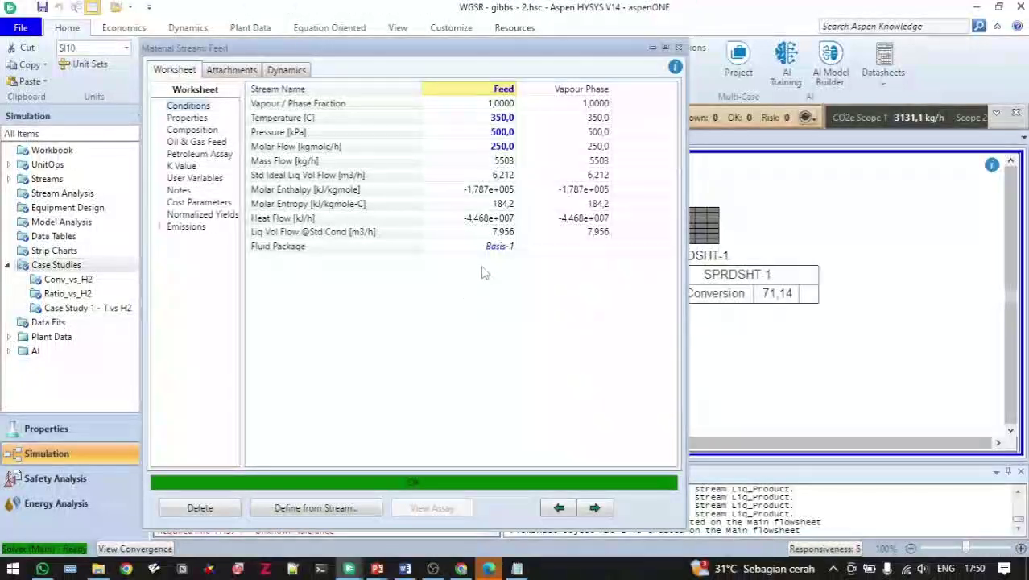
left_click(499, 119)
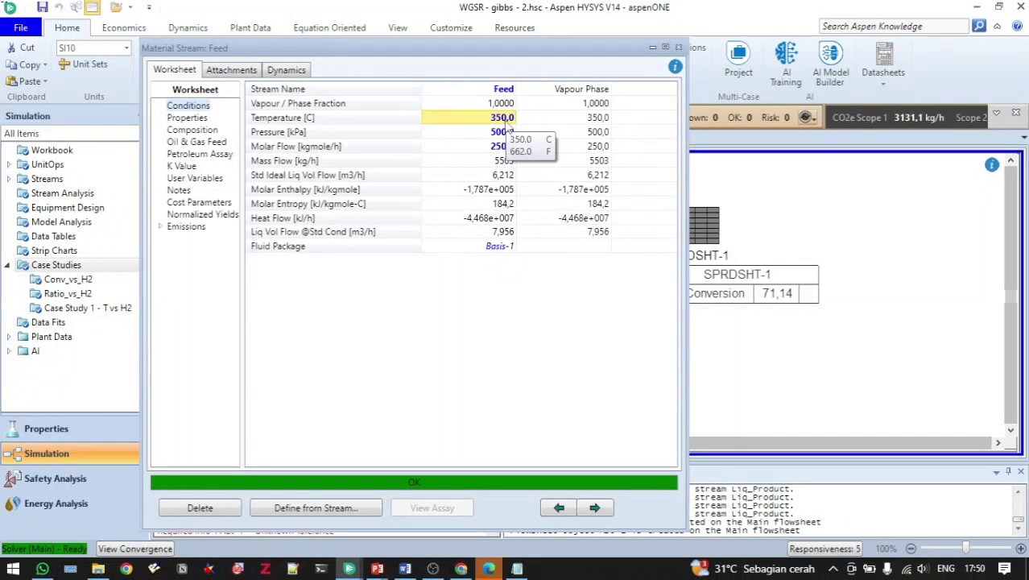
type("300")
key("Return")
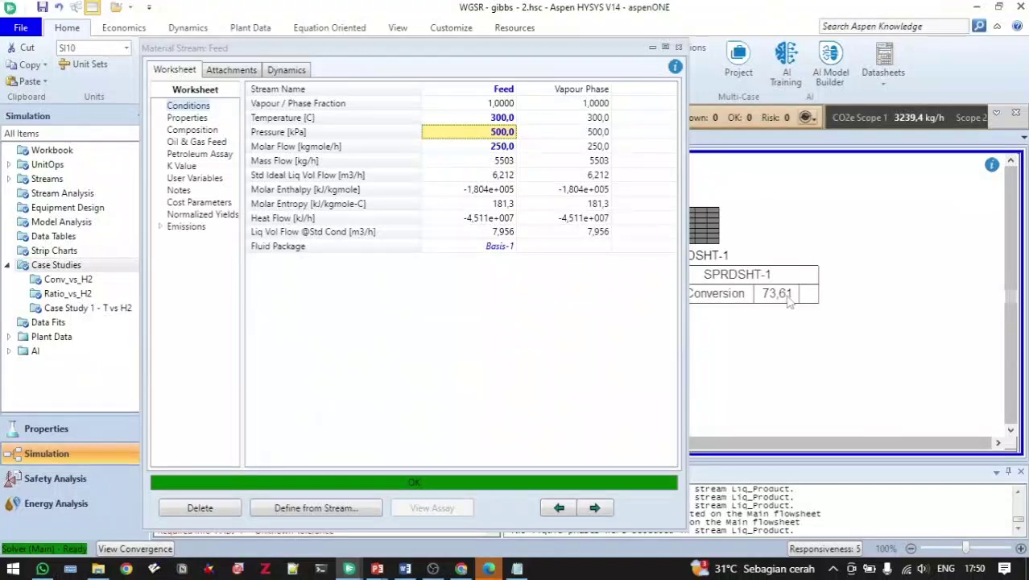
Try Feed temperatures of 250 °C and 260 °C to compare the resulting conversion
left_click(498, 124)
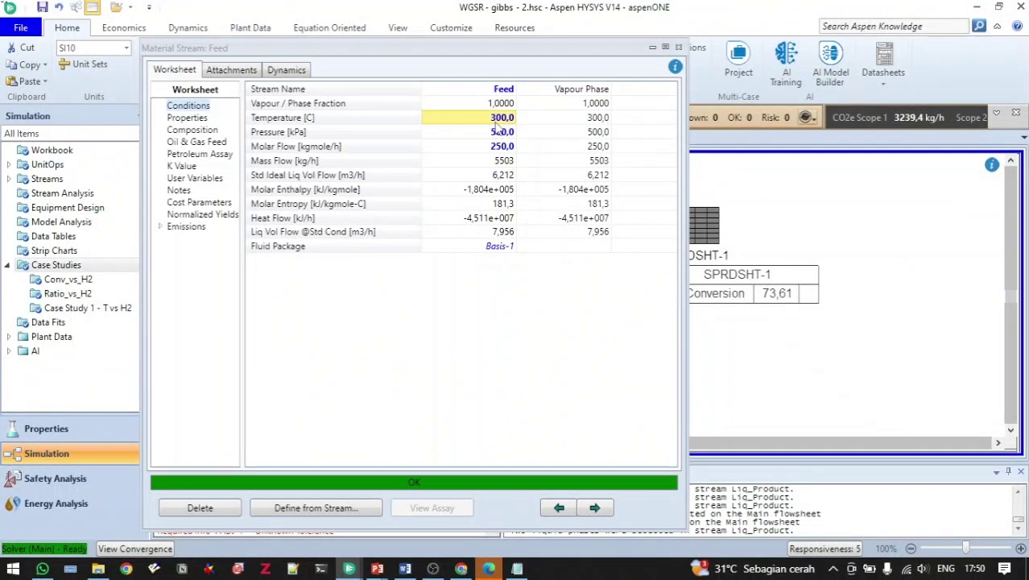
type("250")
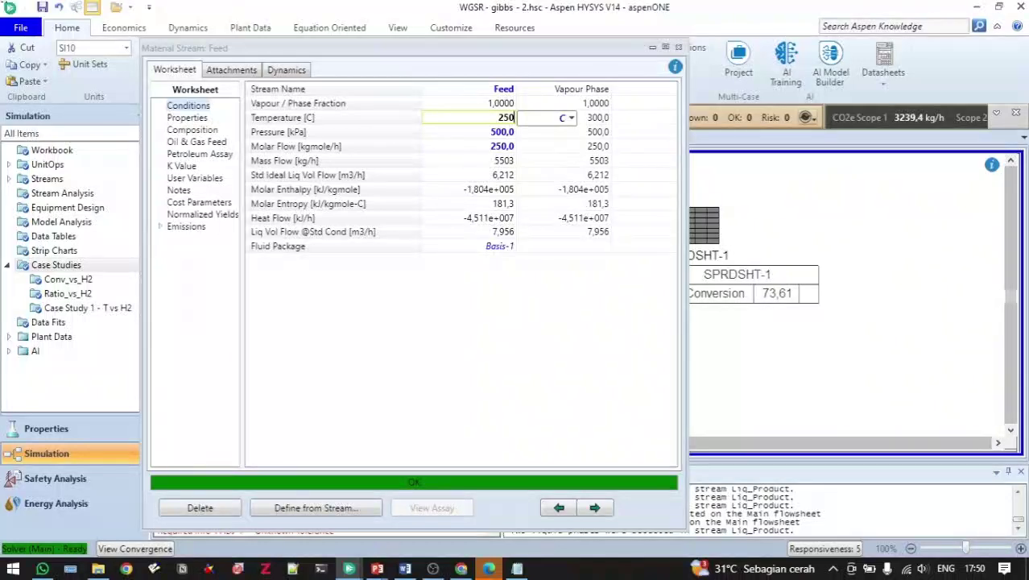
key("Return")
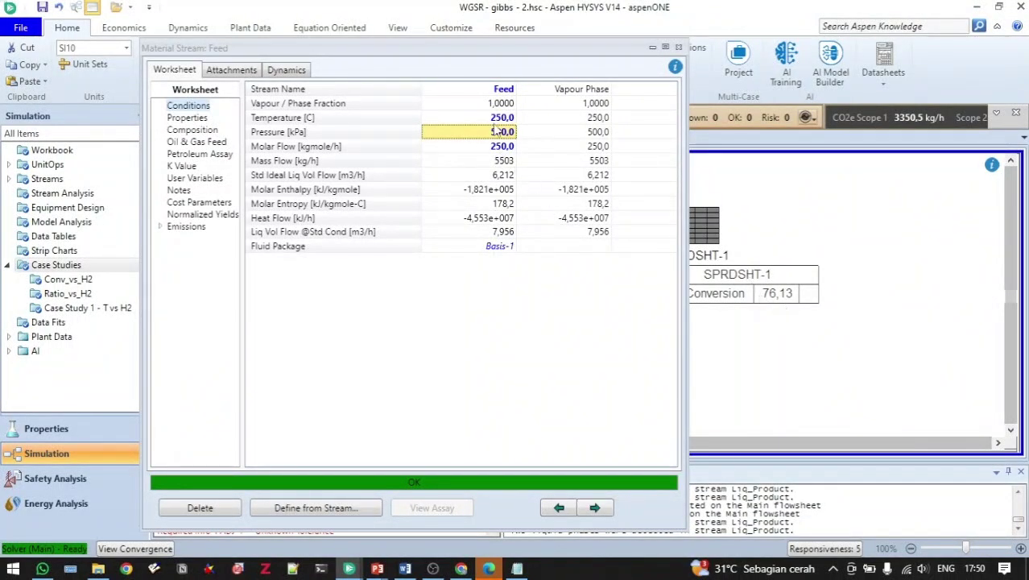
left_click(497, 124)
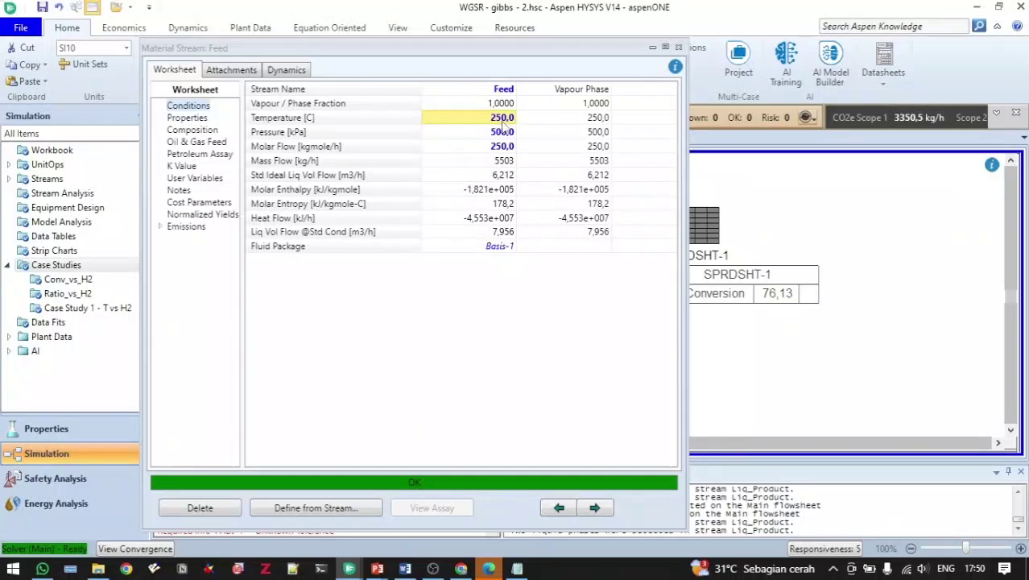
type("260")
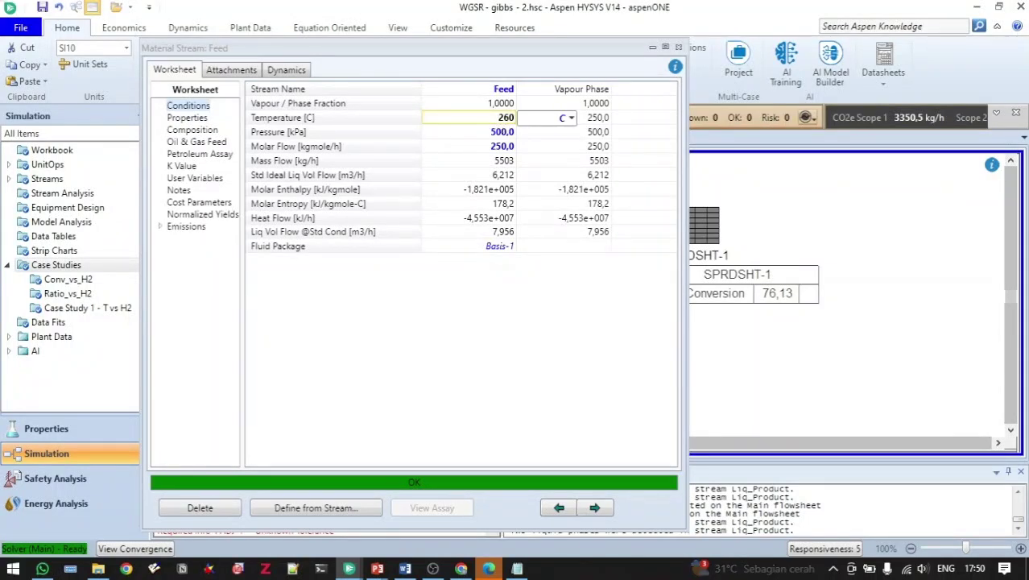
key("Return")
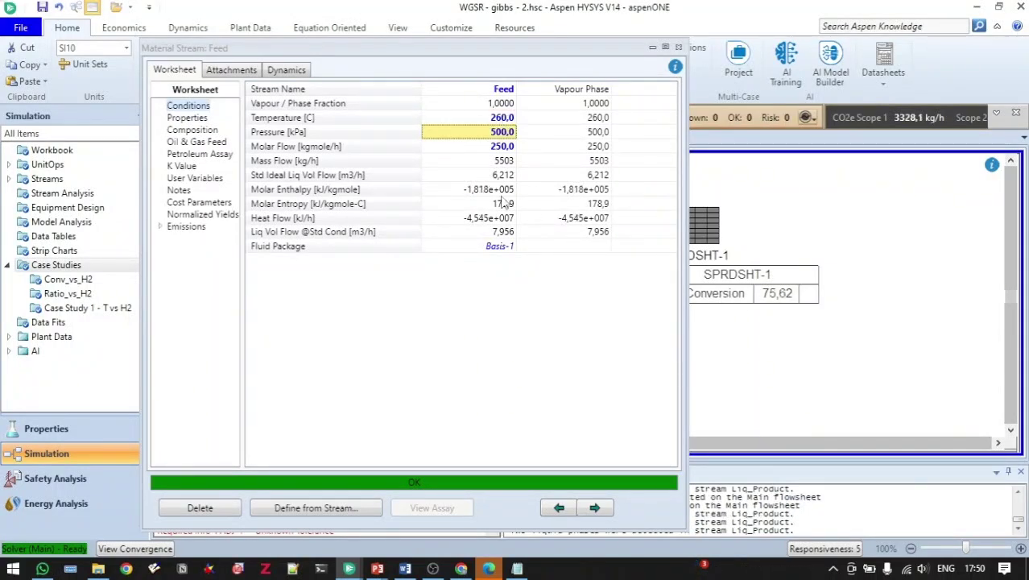
Set the Feed temperature back to 350 °C and close the stream's properties
left_click(498, 120)
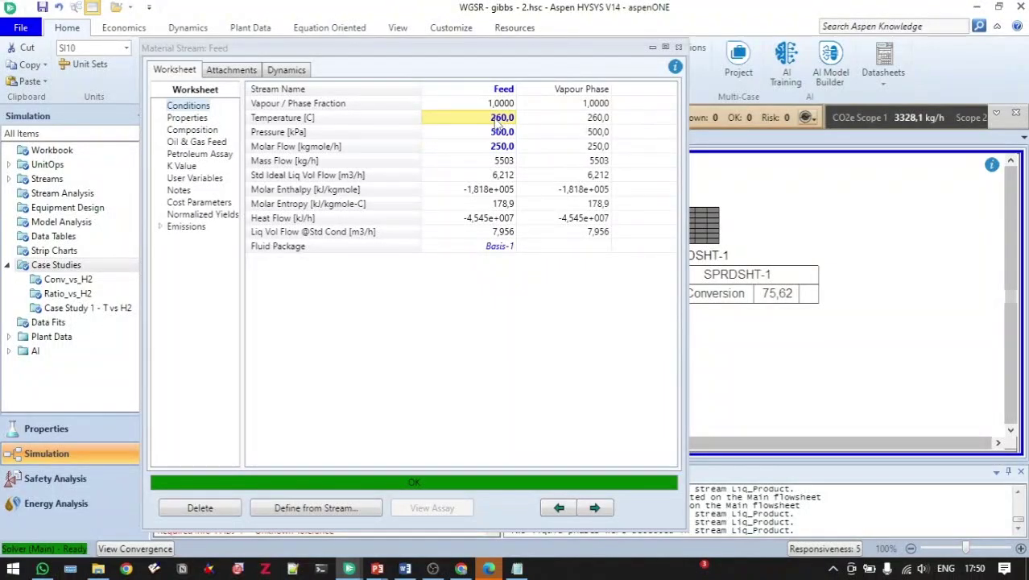
type("350")
key("Return")
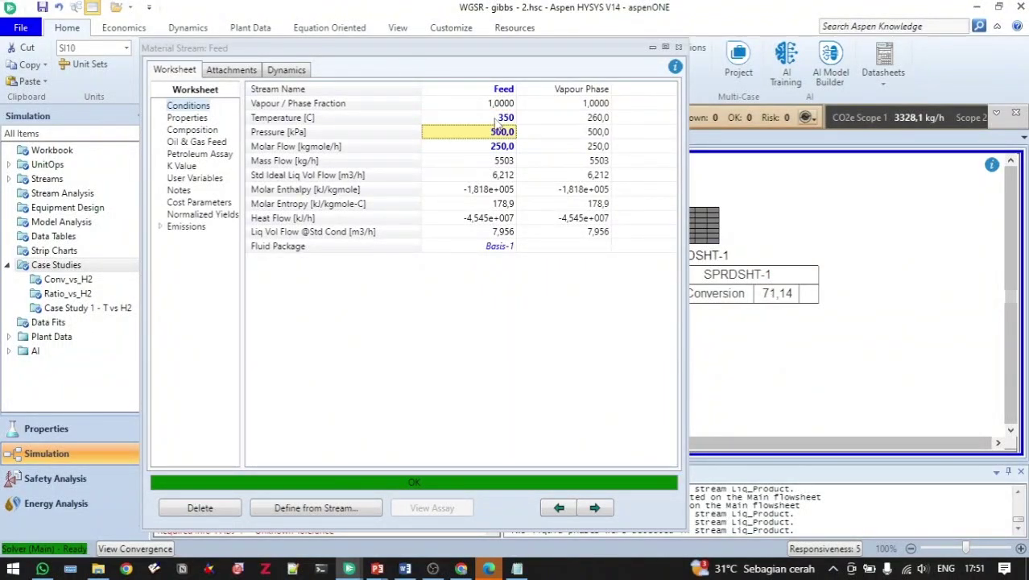
left_click(678, 47)
Assign the Feed stream's Temperature as the adjusted variable of ADJ-1
left_click(493, 219)
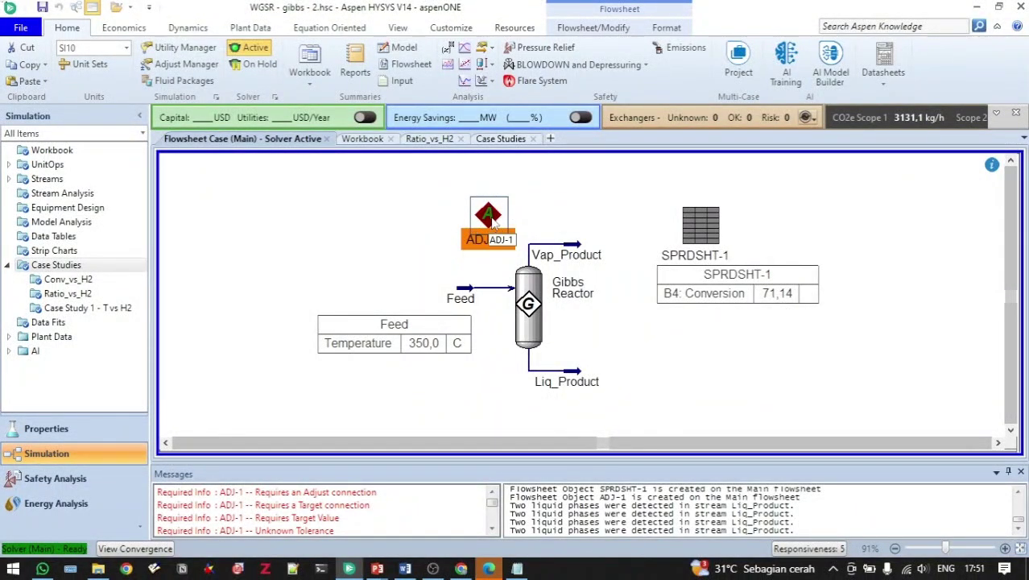
double_click(493, 222)
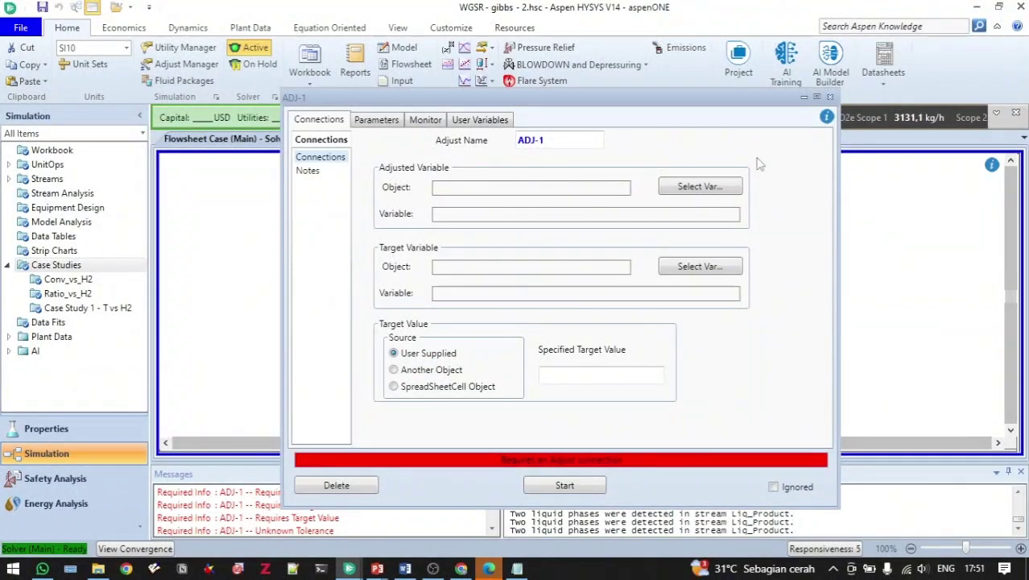
left_click(712, 188)
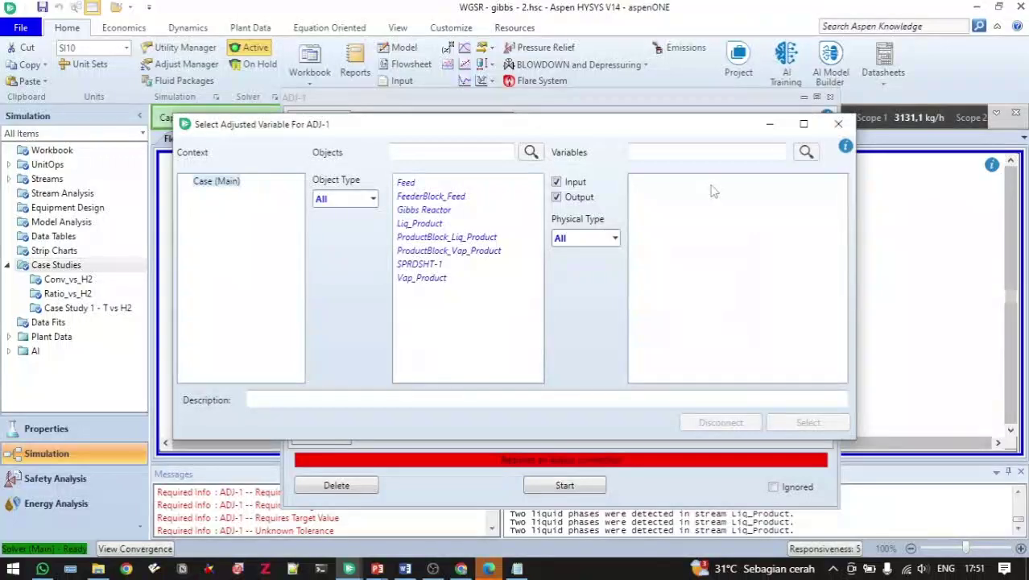
left_click(406, 183)
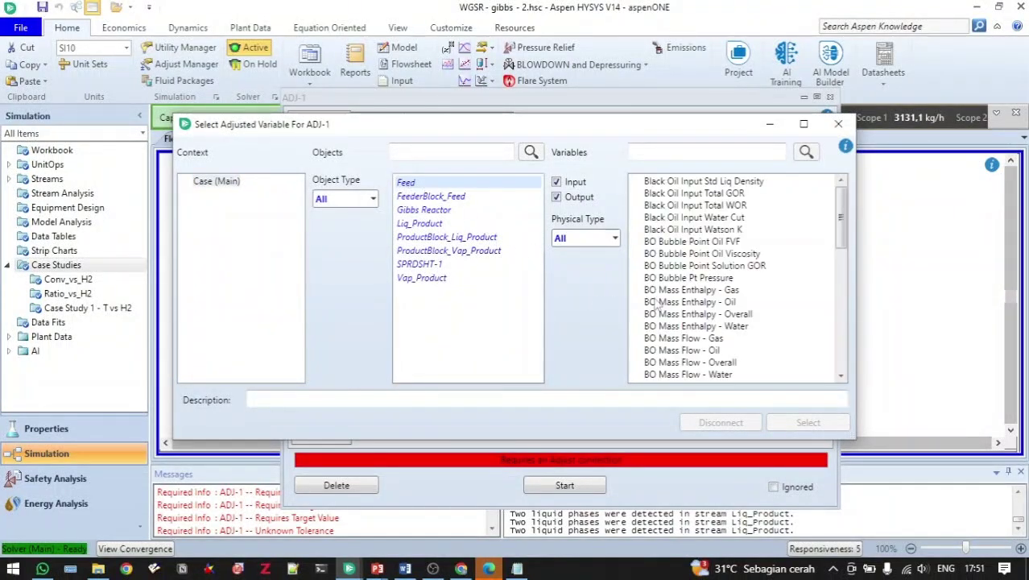
left_click(681, 153)
type("temp")
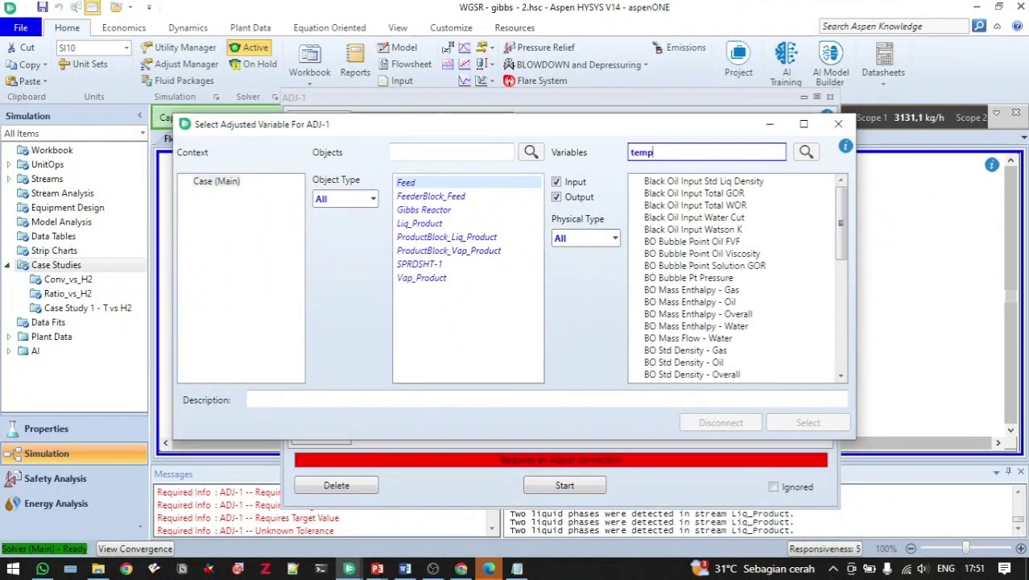
left_click(679, 182)
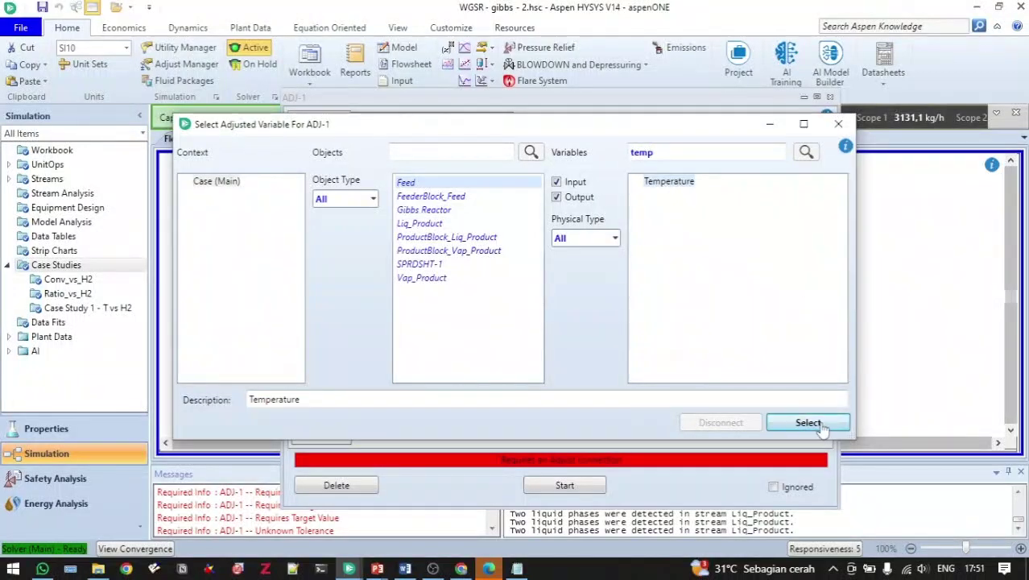
left_click(812, 423)
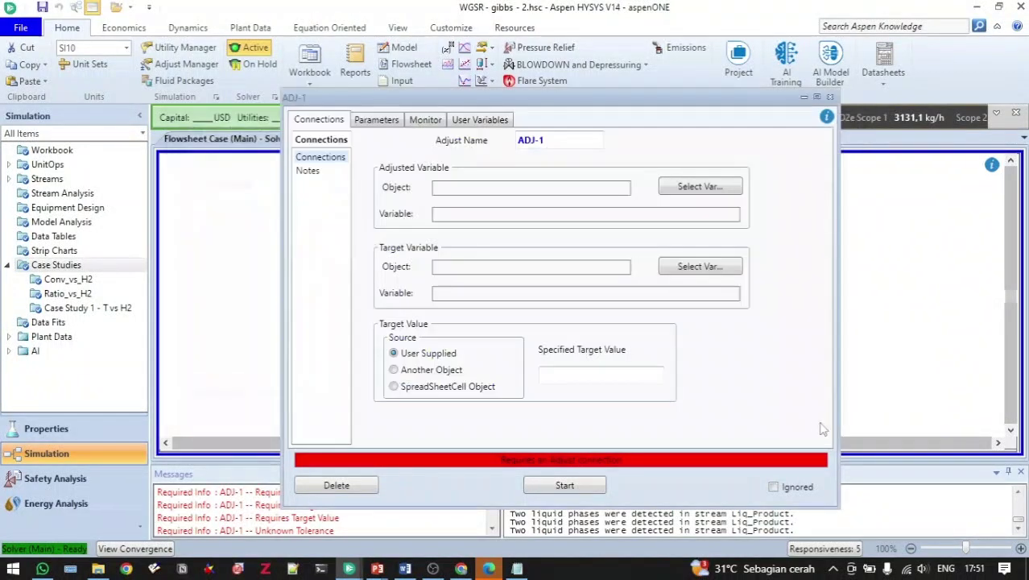
Assign B4: Conversion of SPRDSHT-1 as the target variable of ADJ-1 and specify a target value of 75
left_click(700, 266)
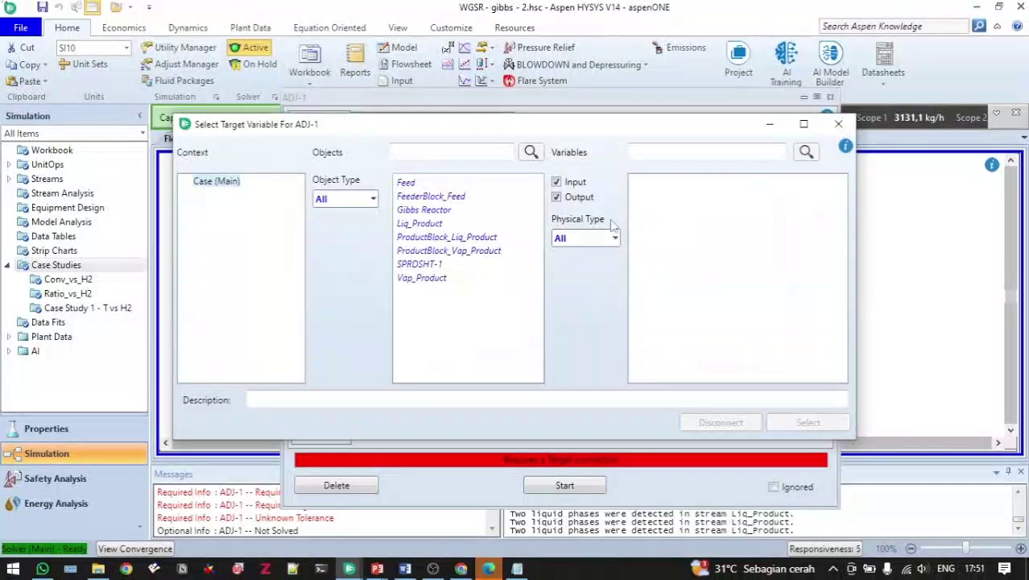
mouse_move(707, 131)
left_mouse_down()
mouse_move(506, 123)
mouse_move(701, 154)
mouse_move(698, 132)
left_mouse_up()
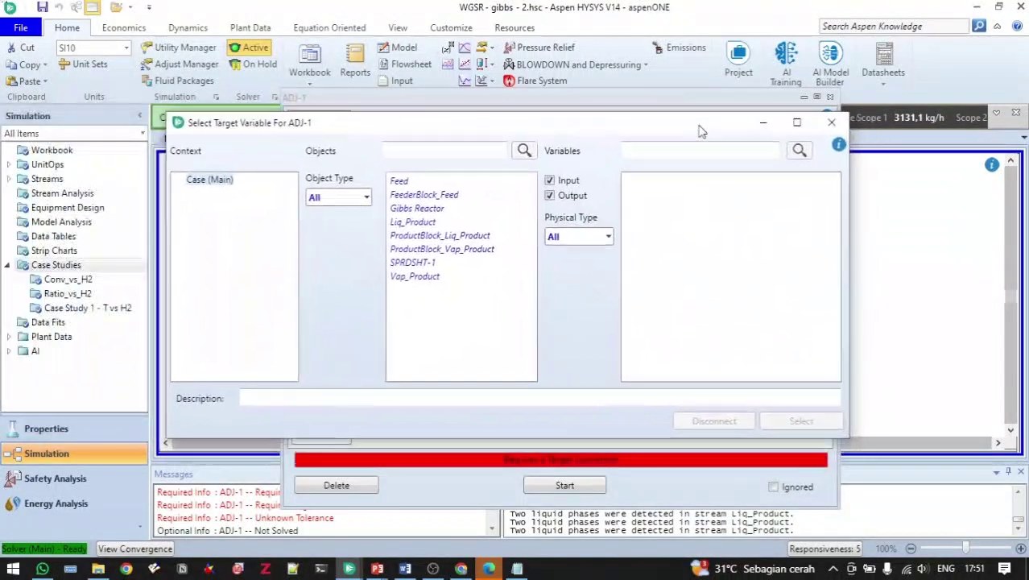
left_click(412, 266)
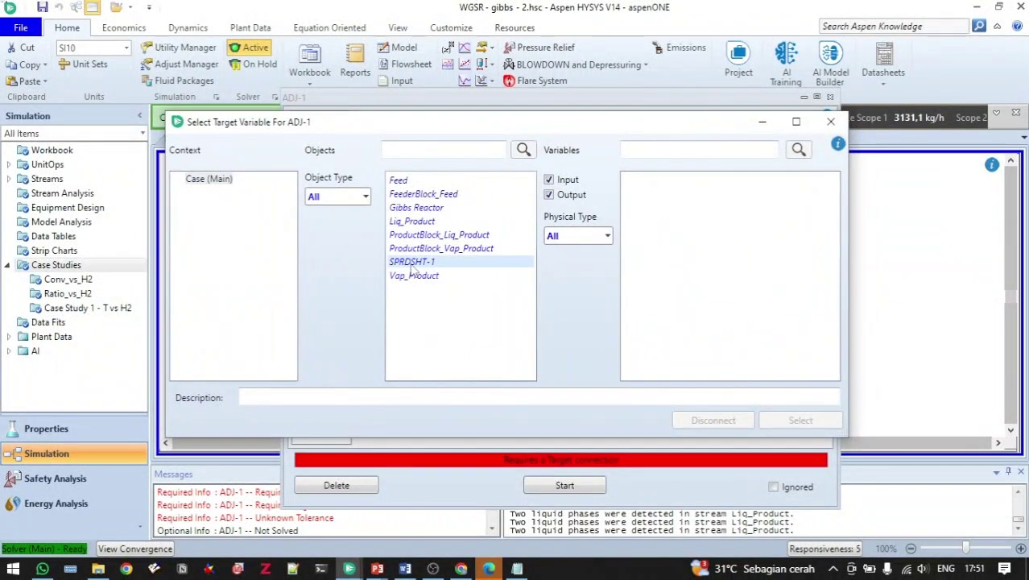
left_click(679, 204)
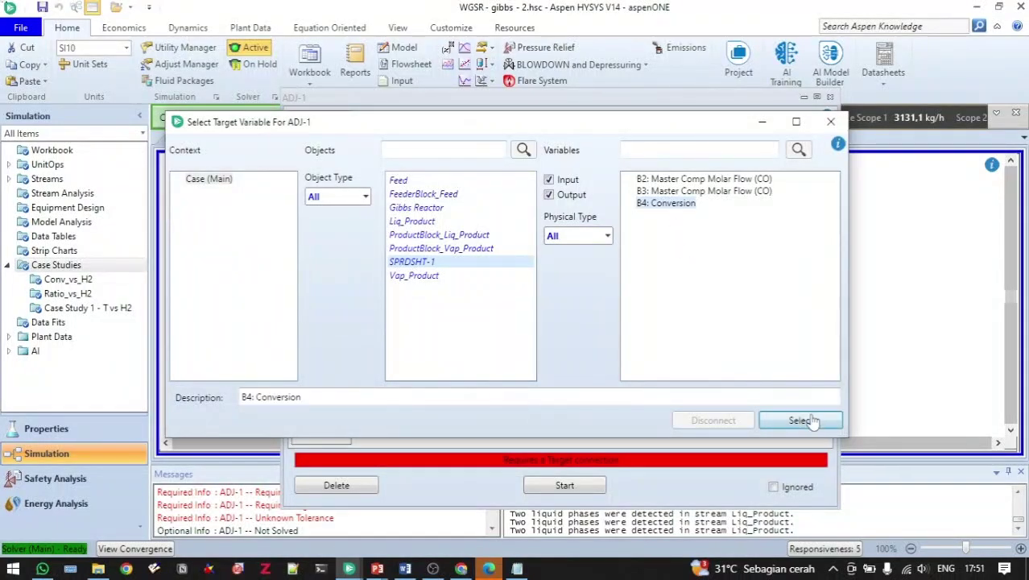
left_click(801, 420)
left_click(587, 372)
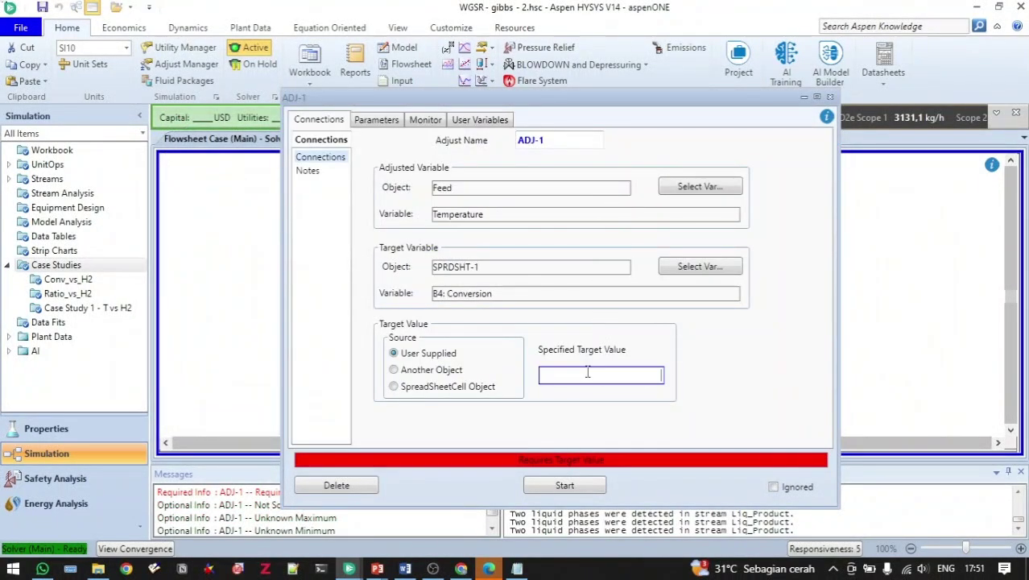
type("75")
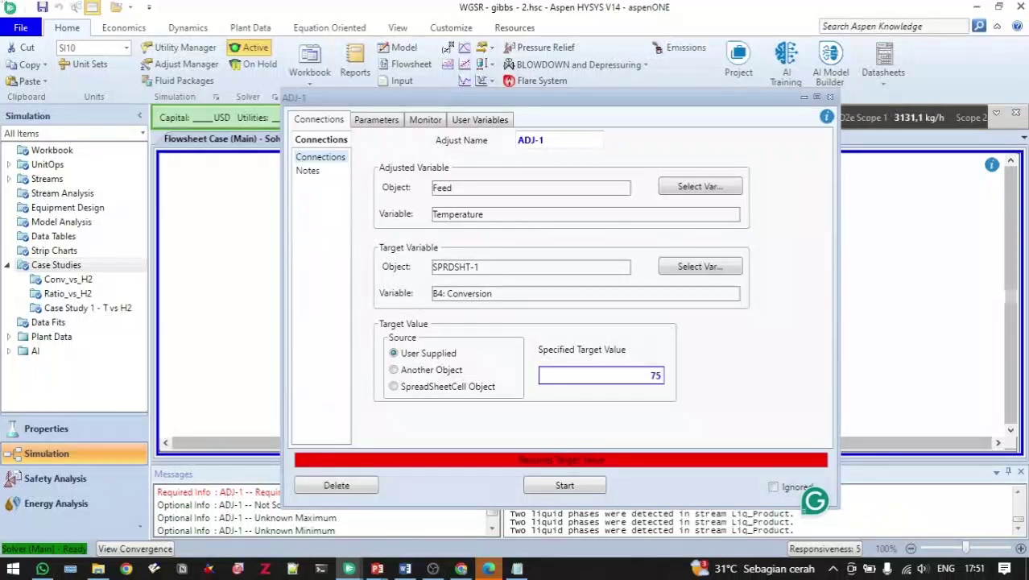
key("Return")
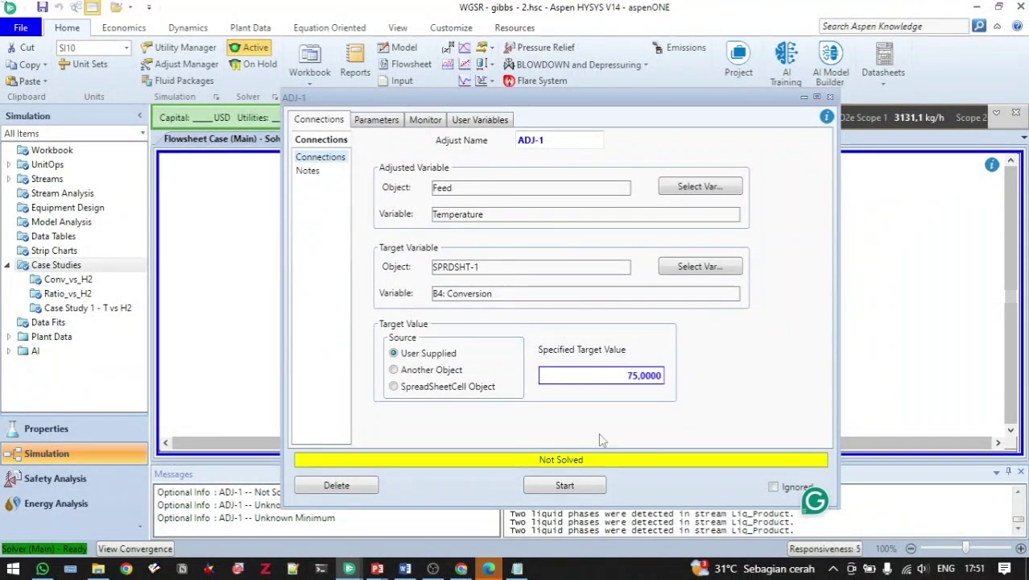
Move the ADJ-1 window clear of the flowsheet tables and run the adjustment, allowing another 10 iterations
left_click_drag(706, 96, 323, 76)
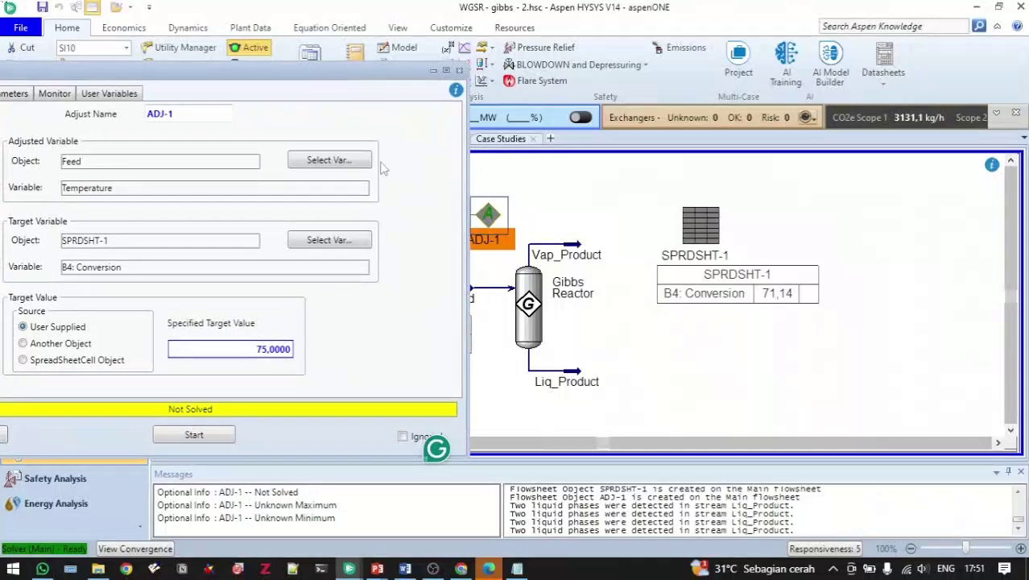
left_click_drag(603, 449, 476, 447)
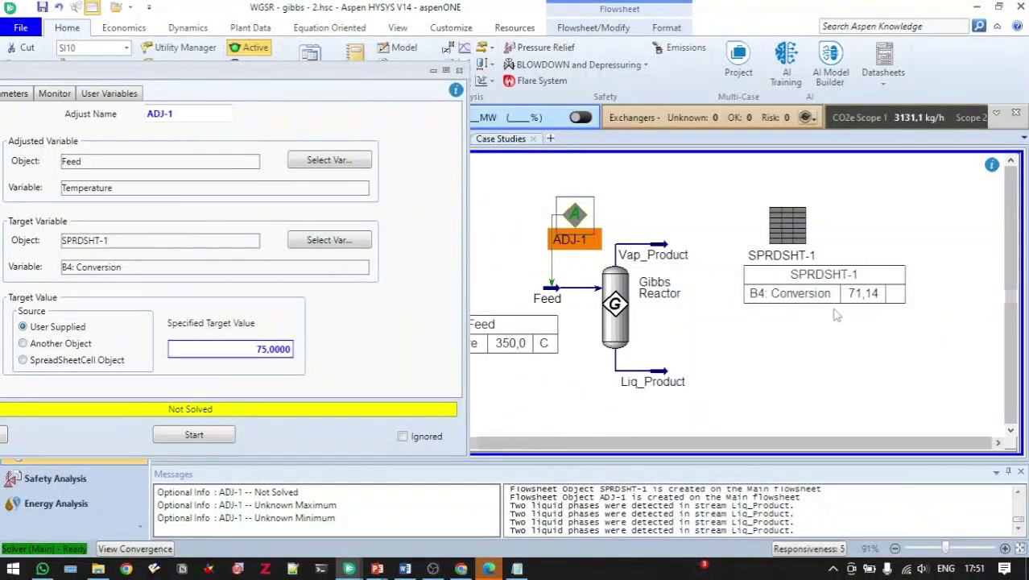
left_click(211, 435)
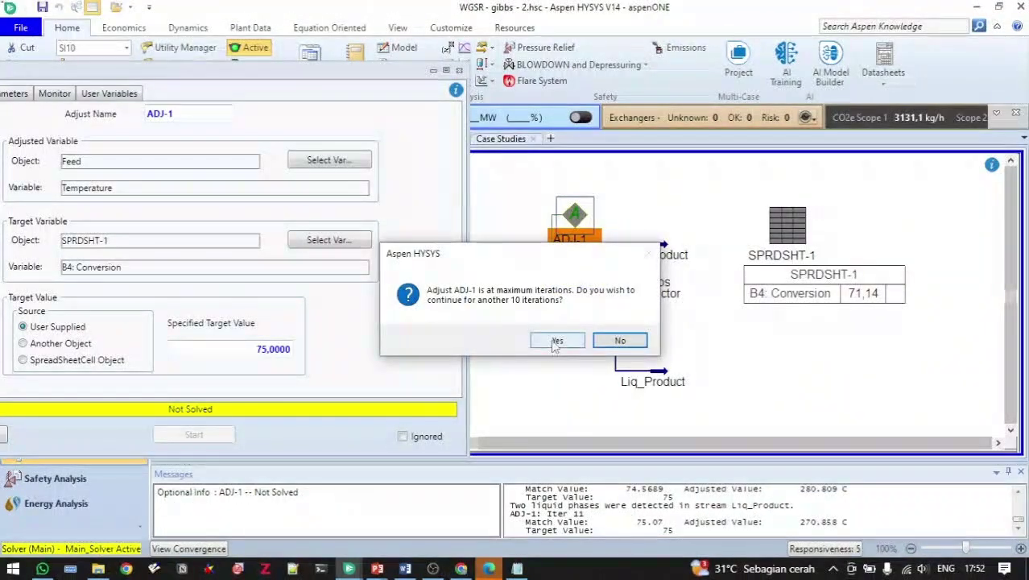
left_click(552, 340)
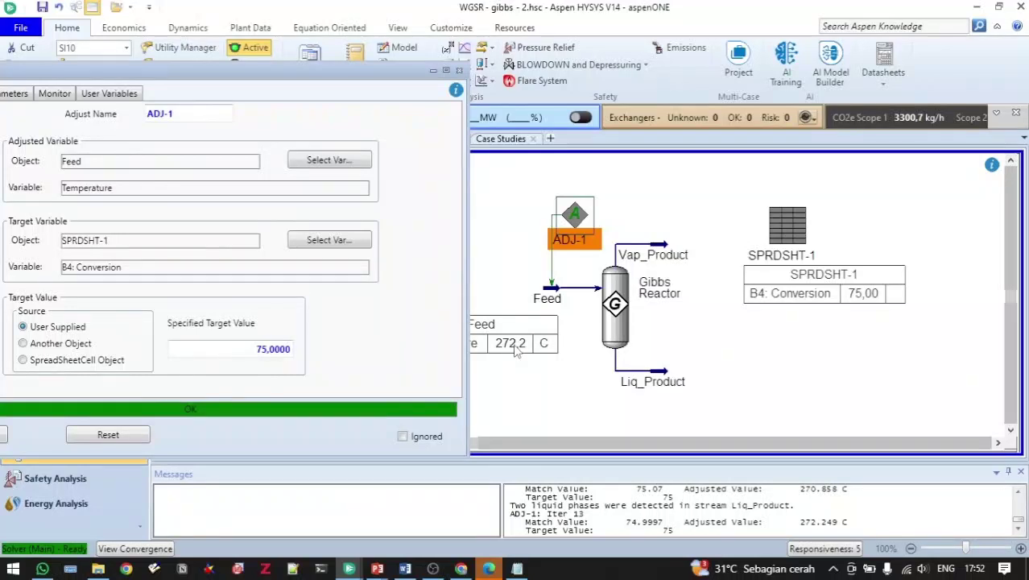
Set the specified target value of ADJ-1 to 78 to re-solve the Feed temperature, and close its window
left_click(260, 347)
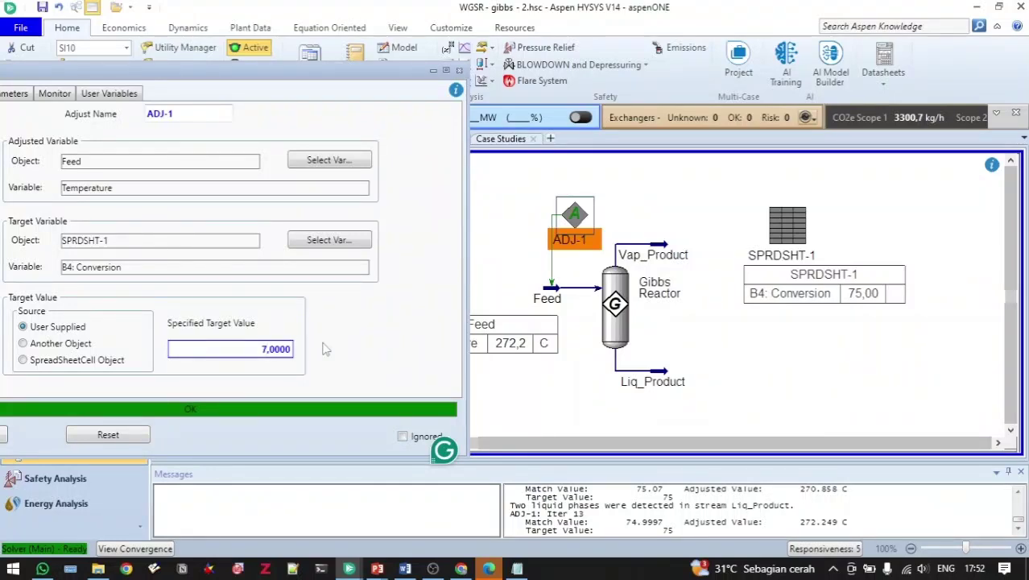
type("8")
key("Return")
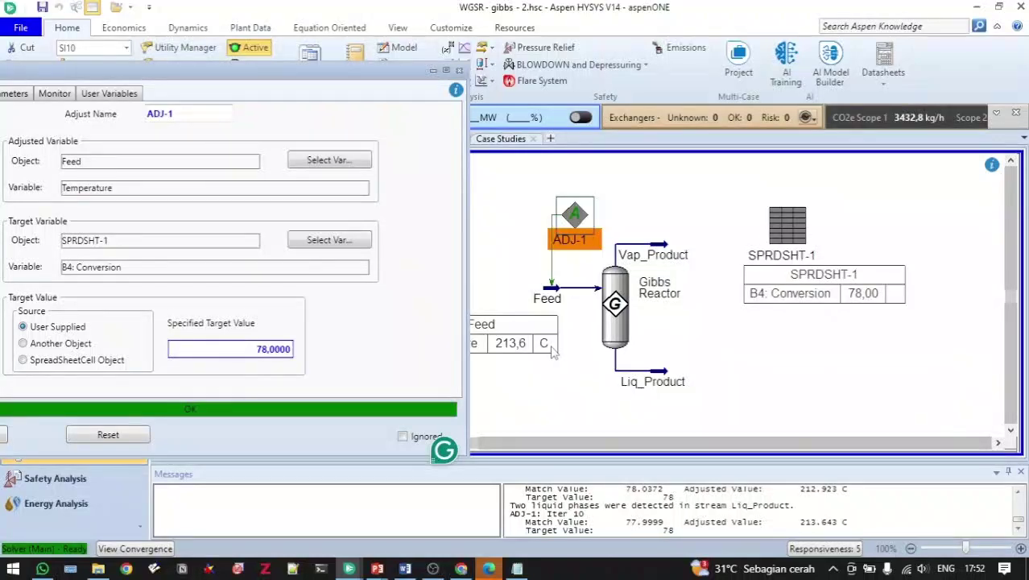
left_click(459, 70)
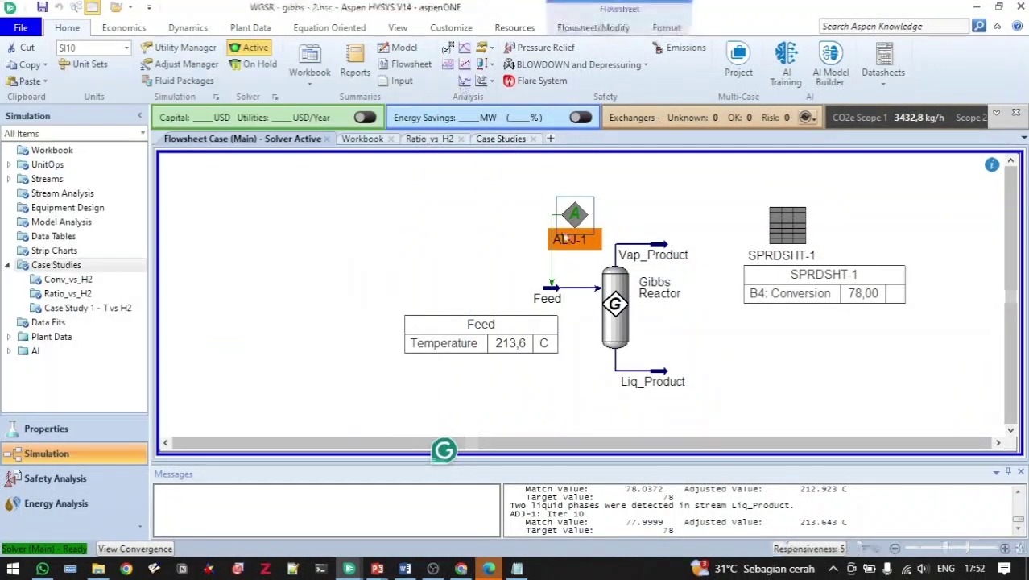